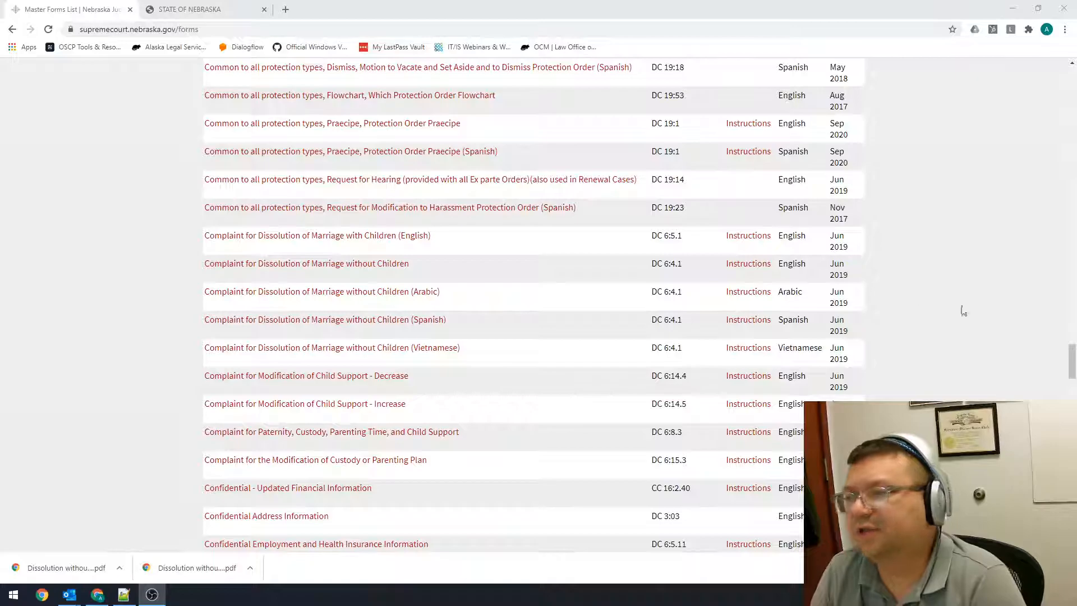
- Find the Complaint for Dissolution of Marriage without Children form in the Master Forms List and open its downloaded PDF
drag(1072, 344, 1072, 84)
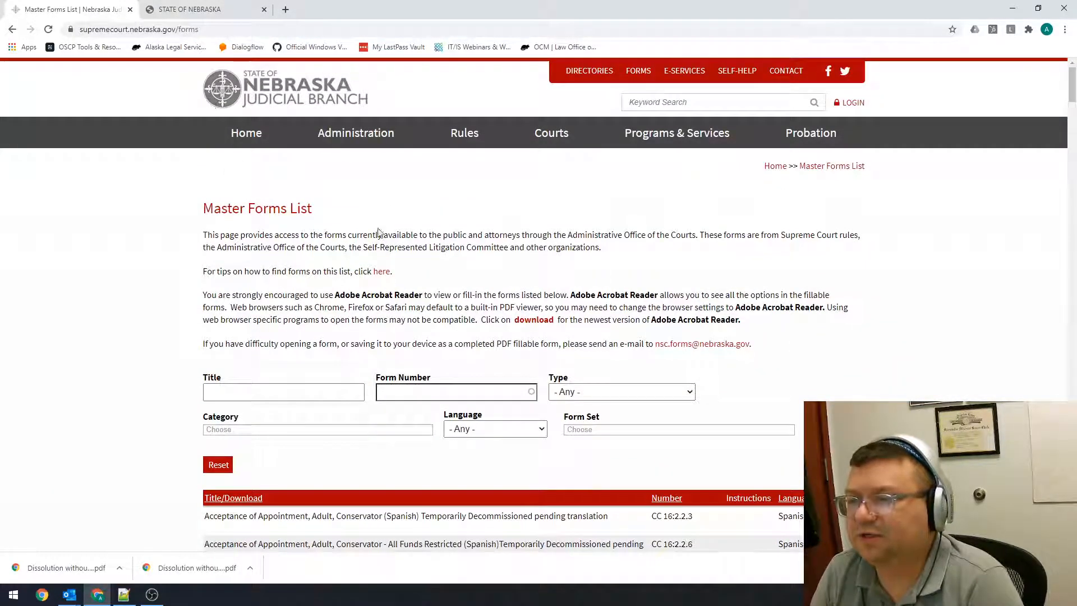
scroll(1074, 134, down, 3)
drag(1074, 135, 1073, 368)
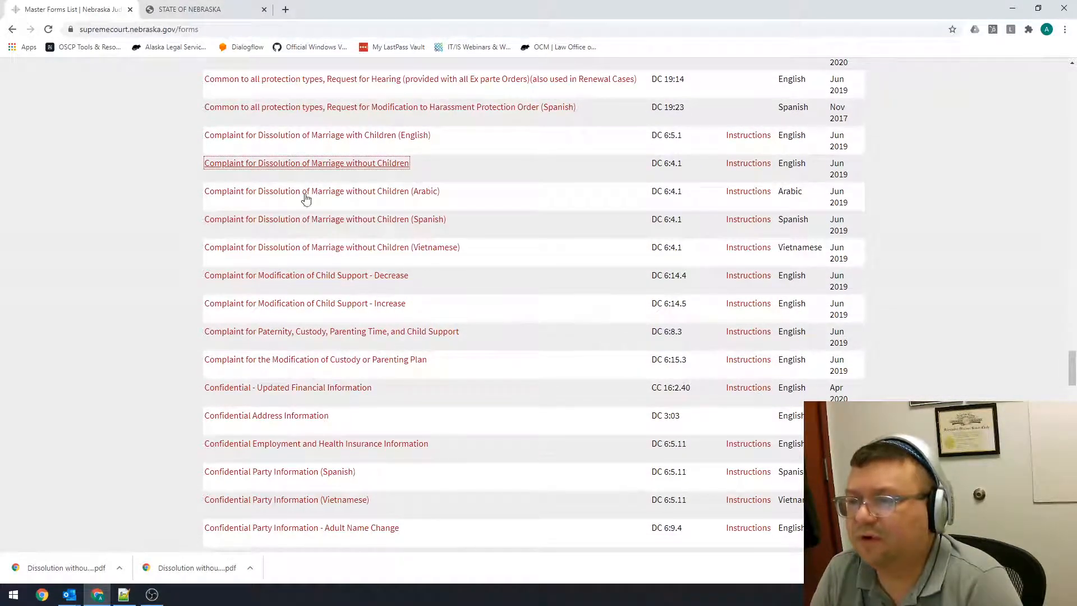
click(371, 166)
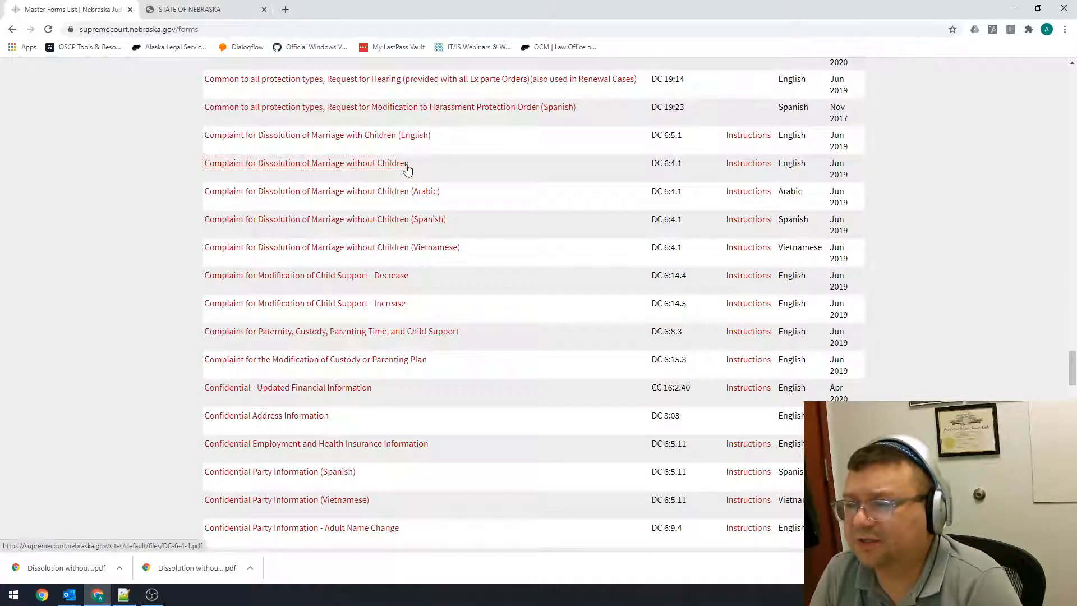
click(121, 568)
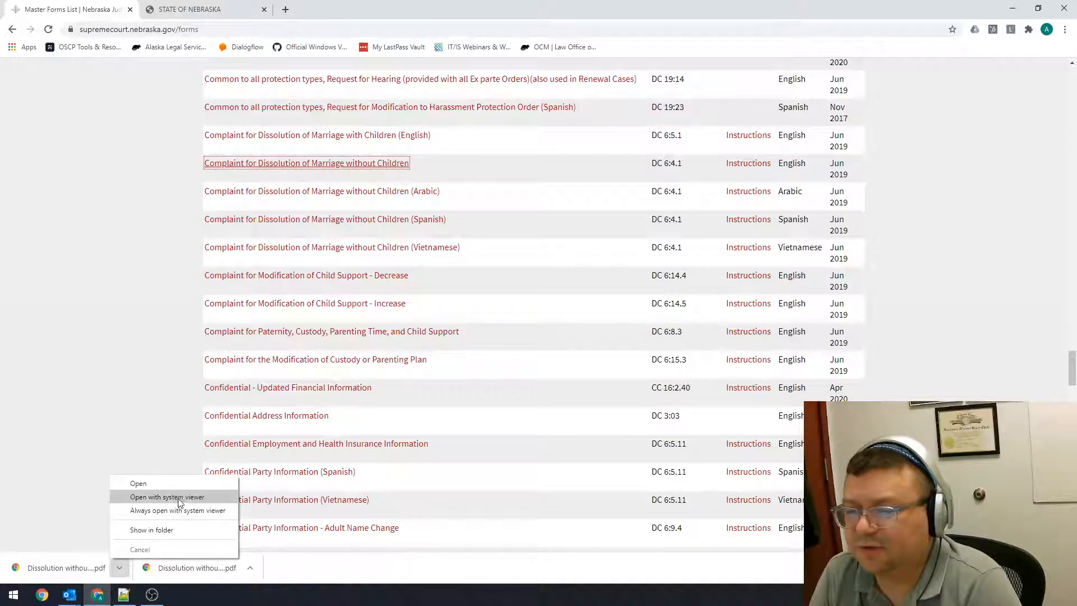
click(187, 484)
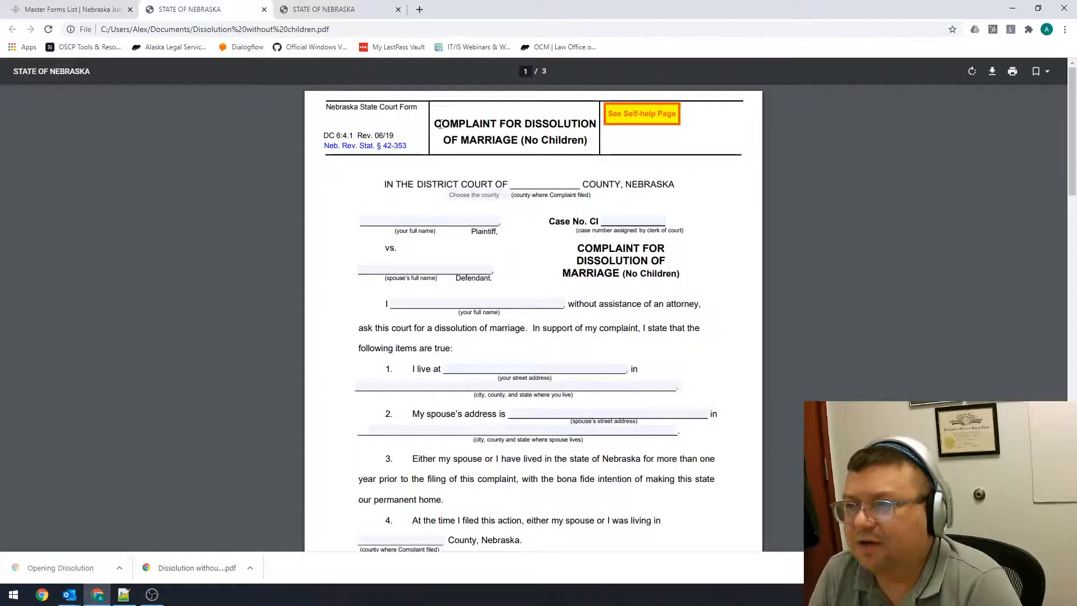
- Set downloaded PDFs to always open with the system viewer and reopen the downloaded dissolution form
click(120, 568)
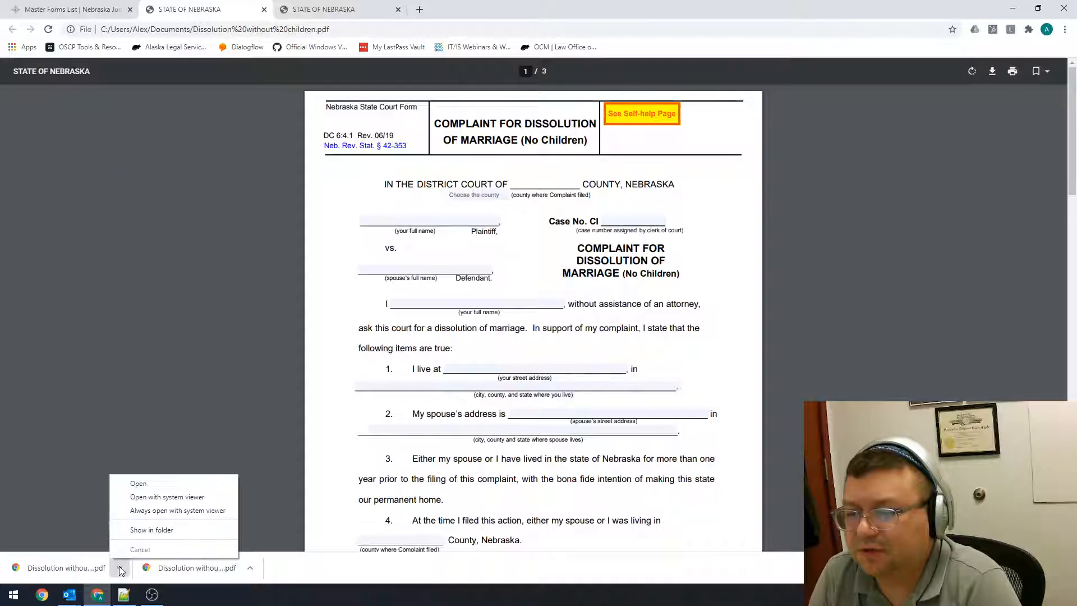
click(168, 511)
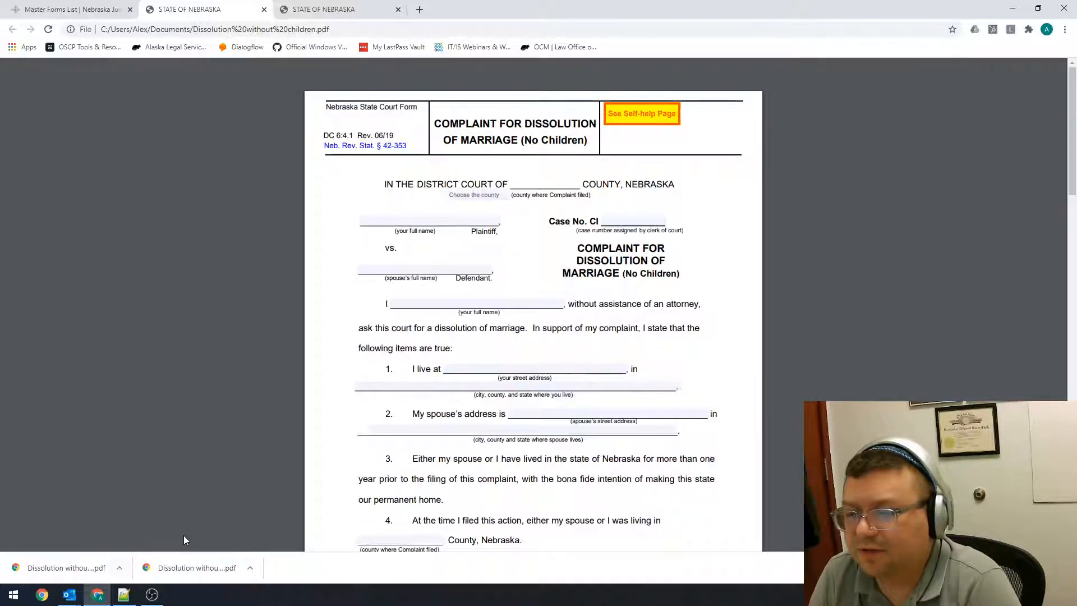
click(119, 567)
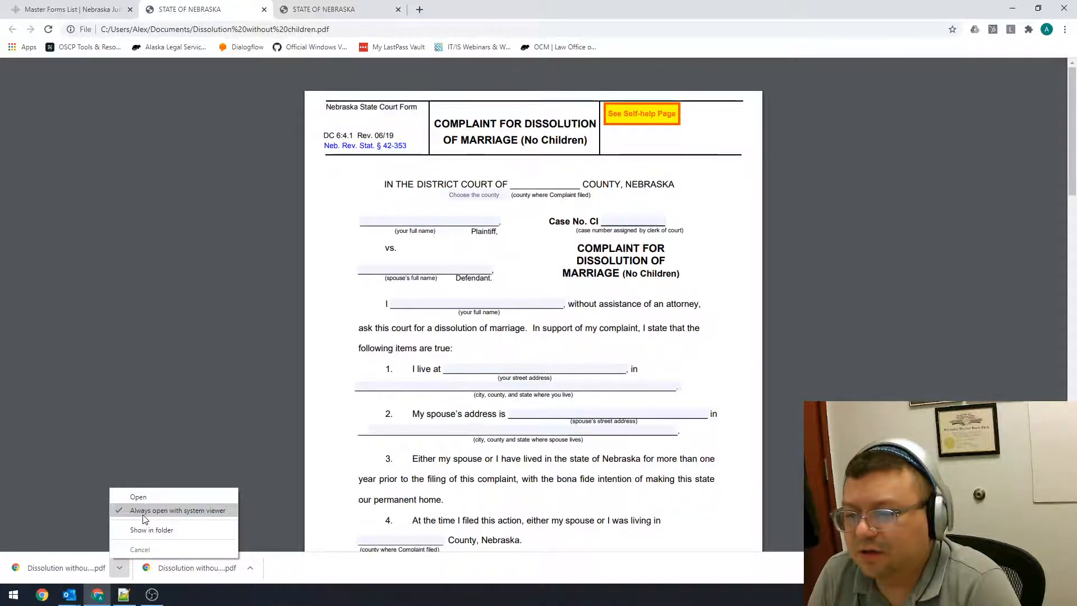
click(140, 497)
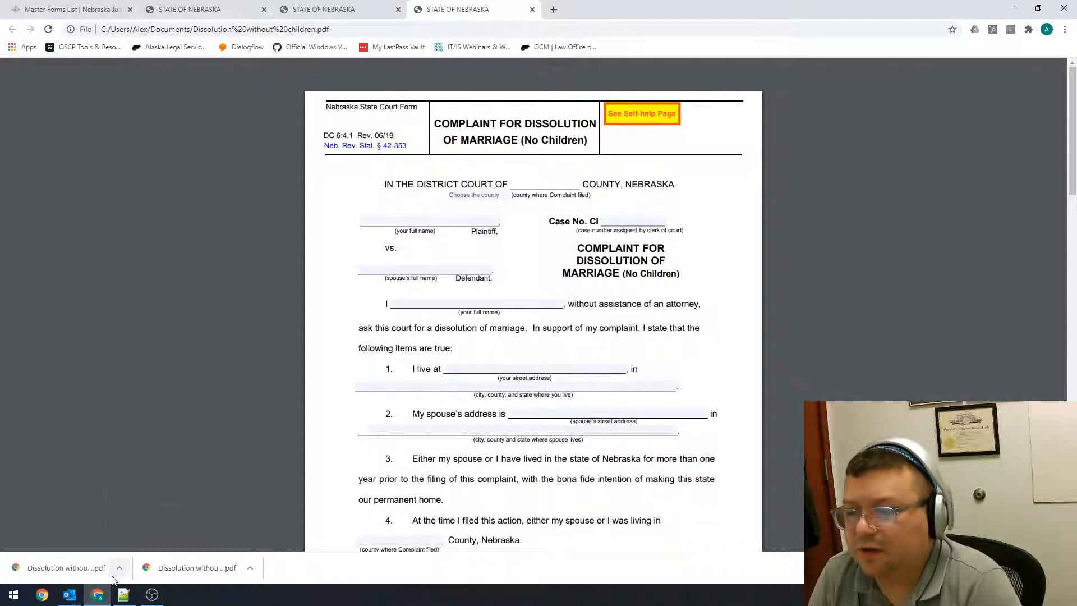
click(119, 569)
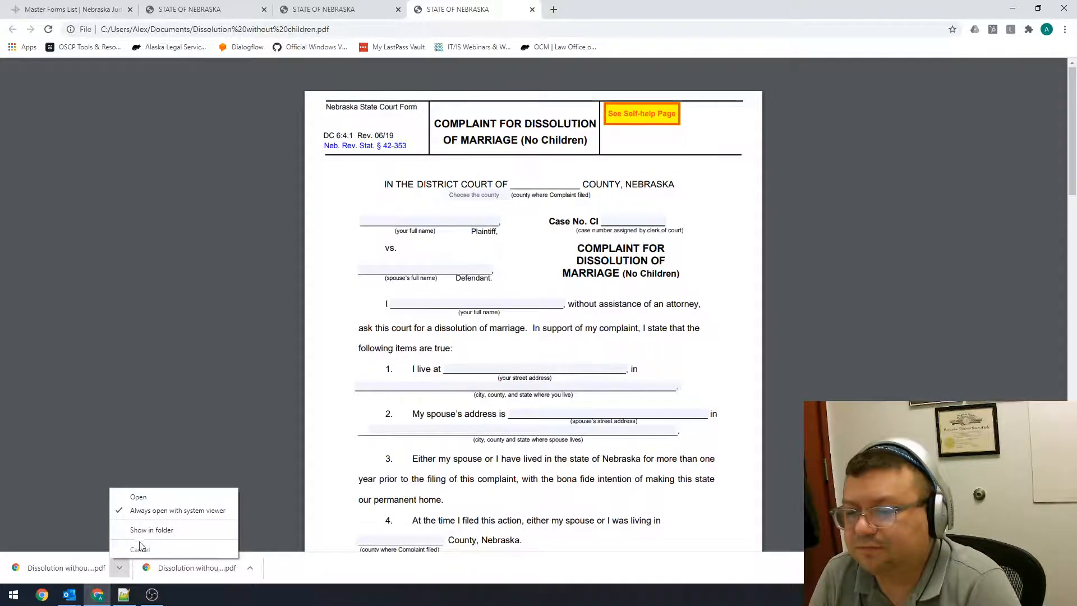
key(Escape)
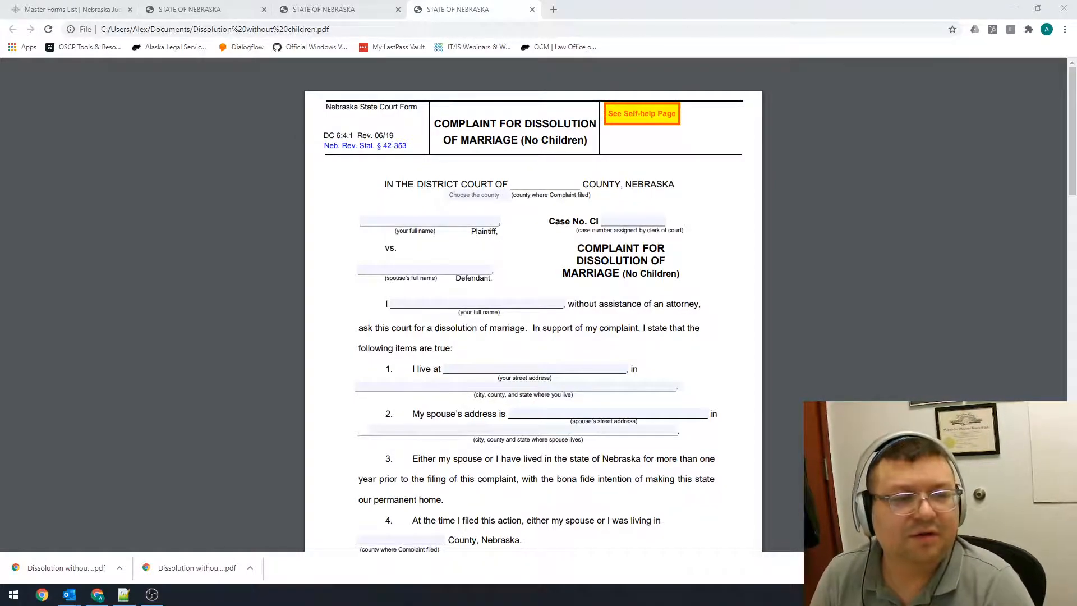
- Open Dissolution without children.pdf in Adobe Acrobat and view its editable form fields, declining to make Acrobat the default PDF application
key(super+e)
drag(135, 5, 0, 180)
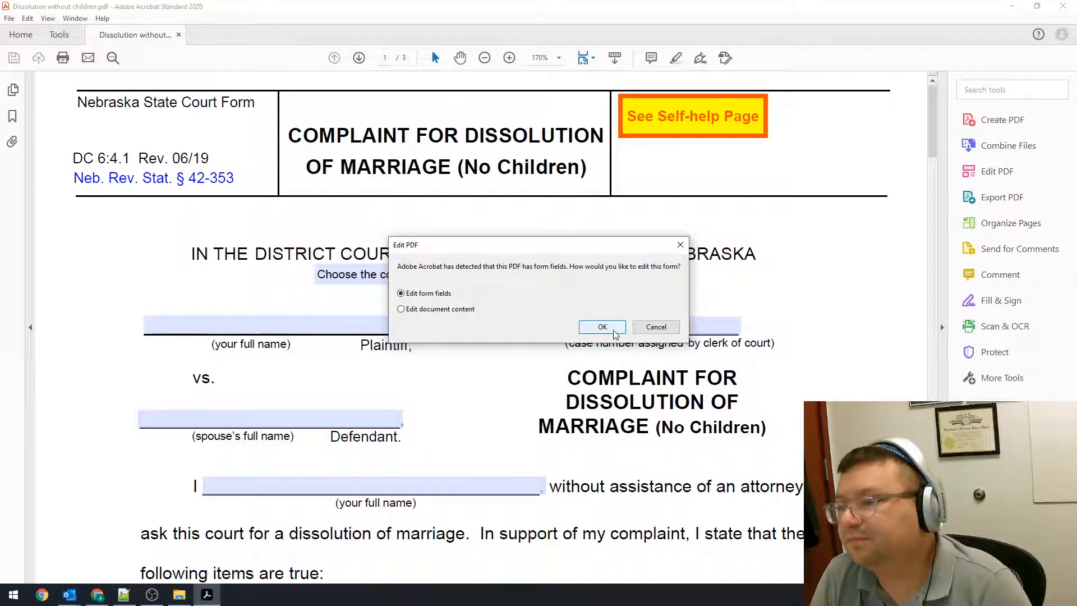
click(614, 332)
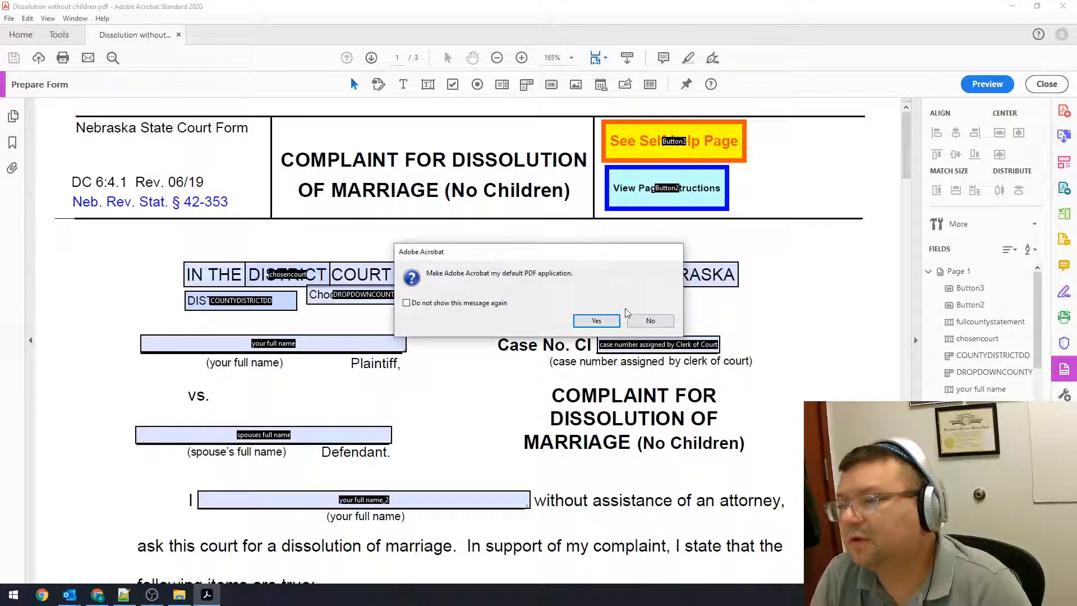
click(650, 320)
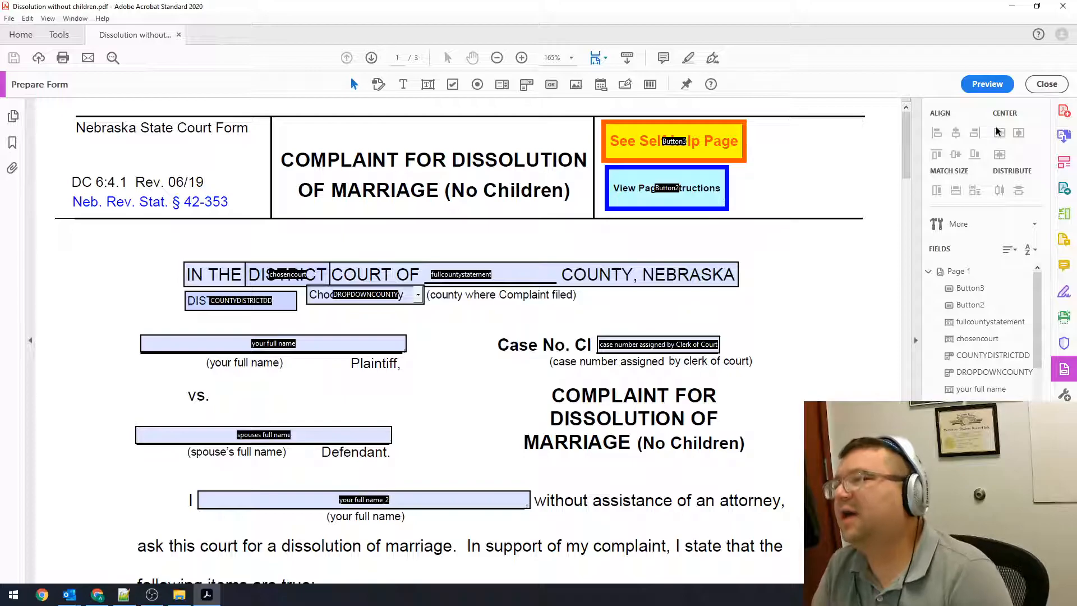
click(1046, 83)
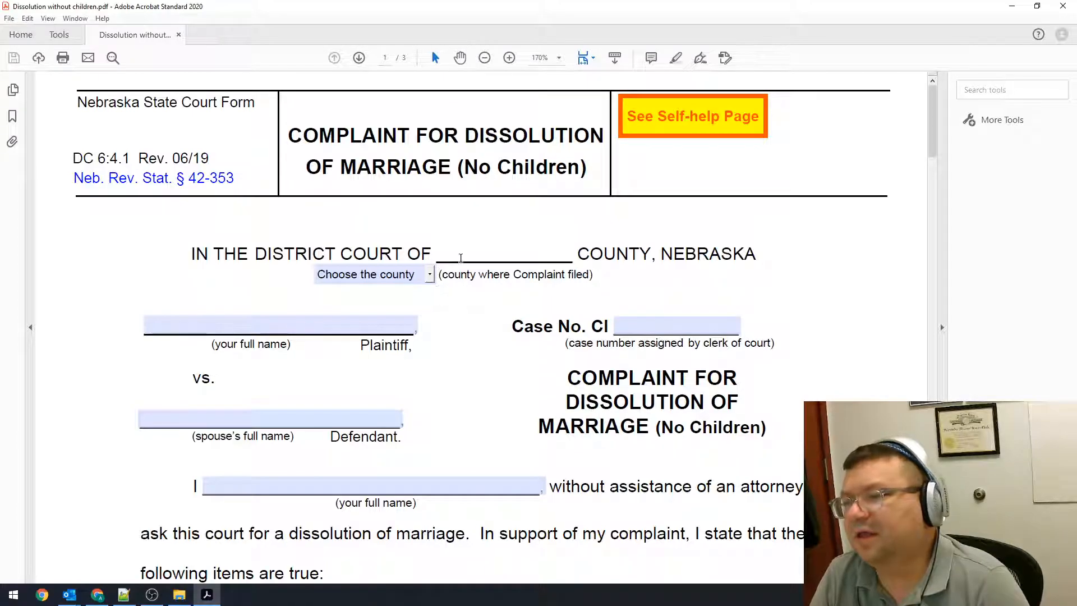
click(302, 328)
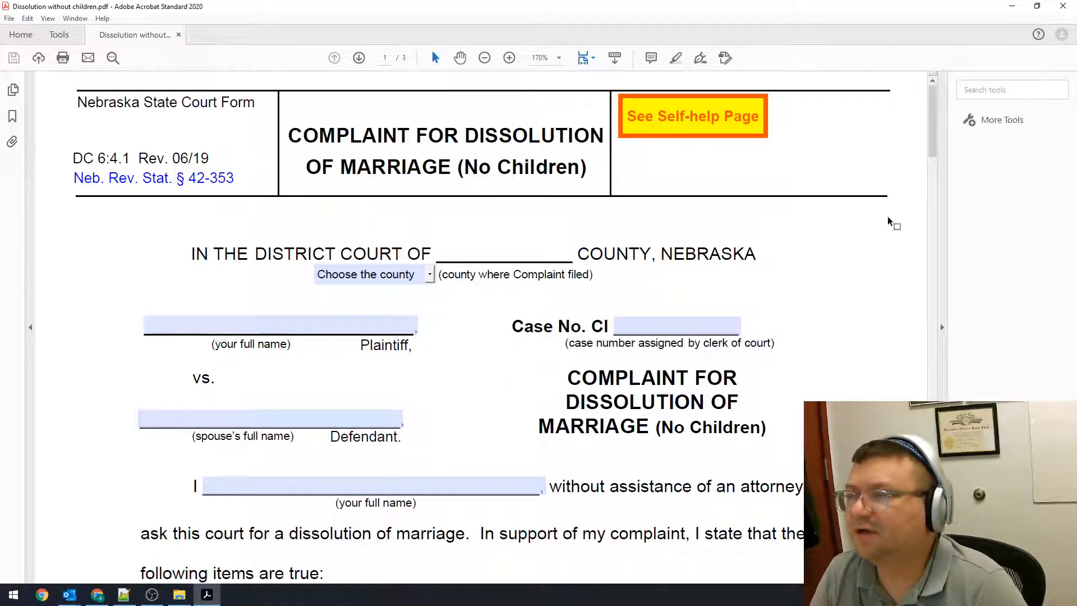
click(57, 35)
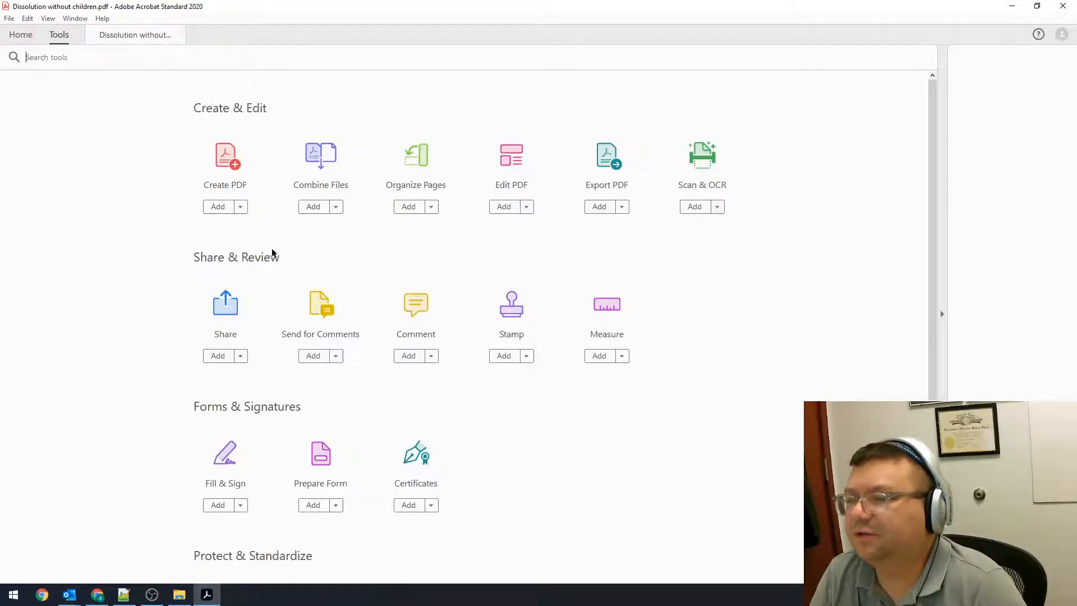
click(511, 161)
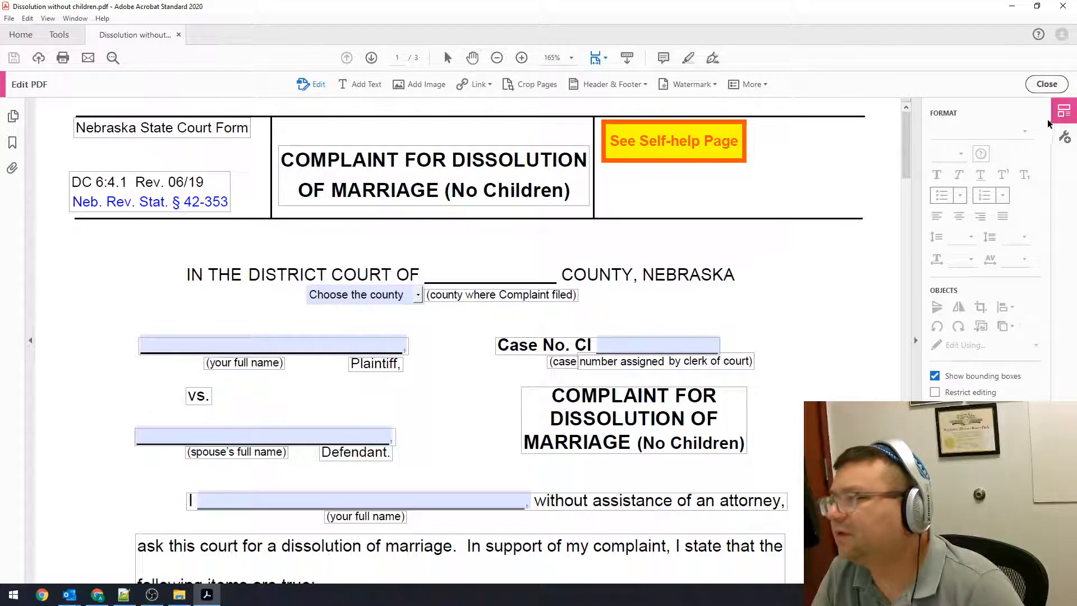
click(1069, 136)
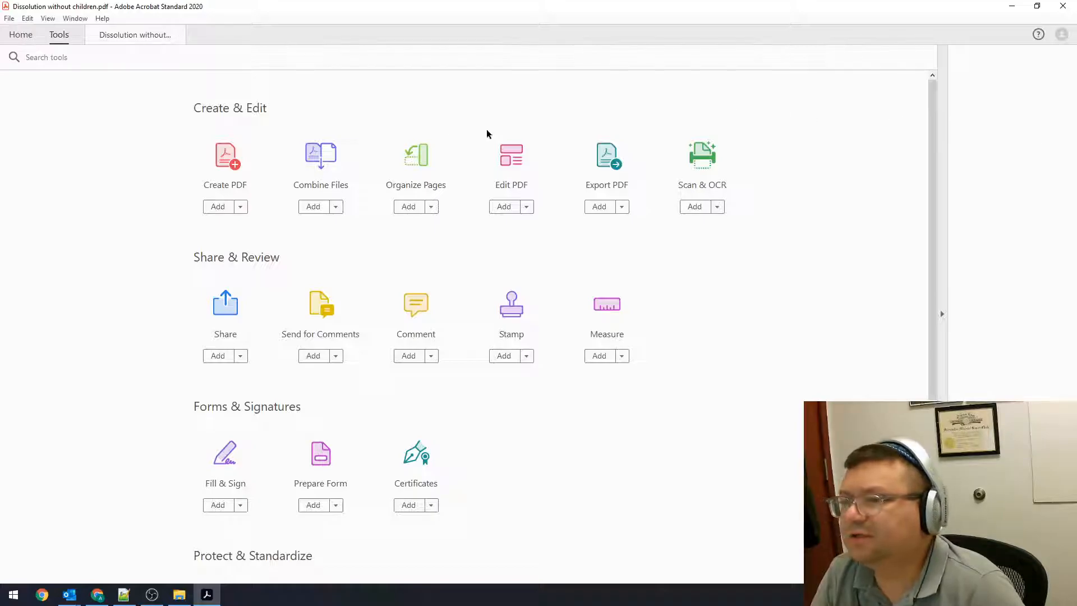
click(130, 36)
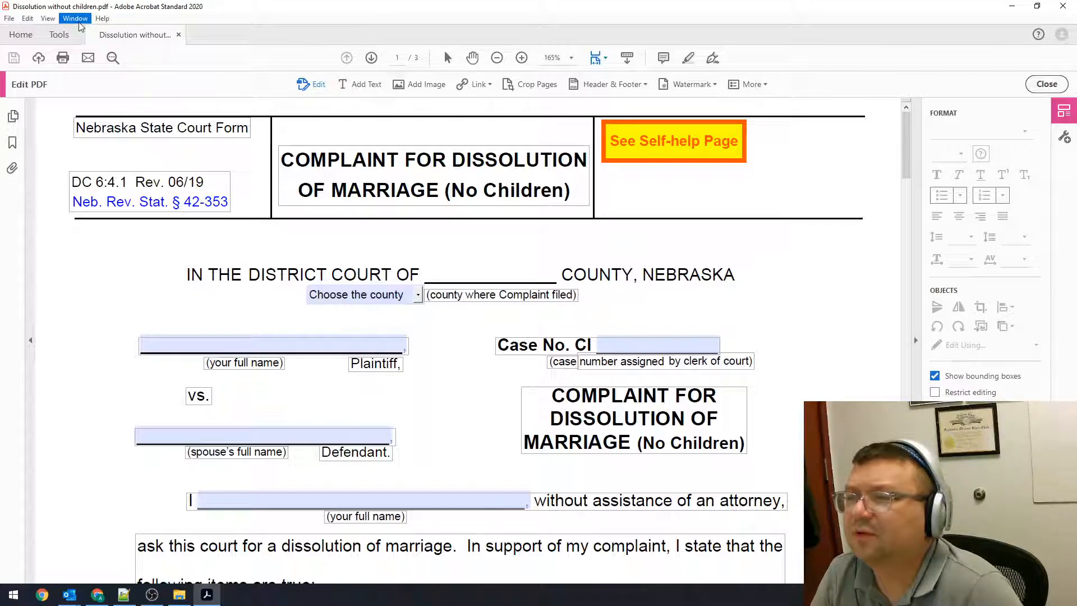
click(48, 18)
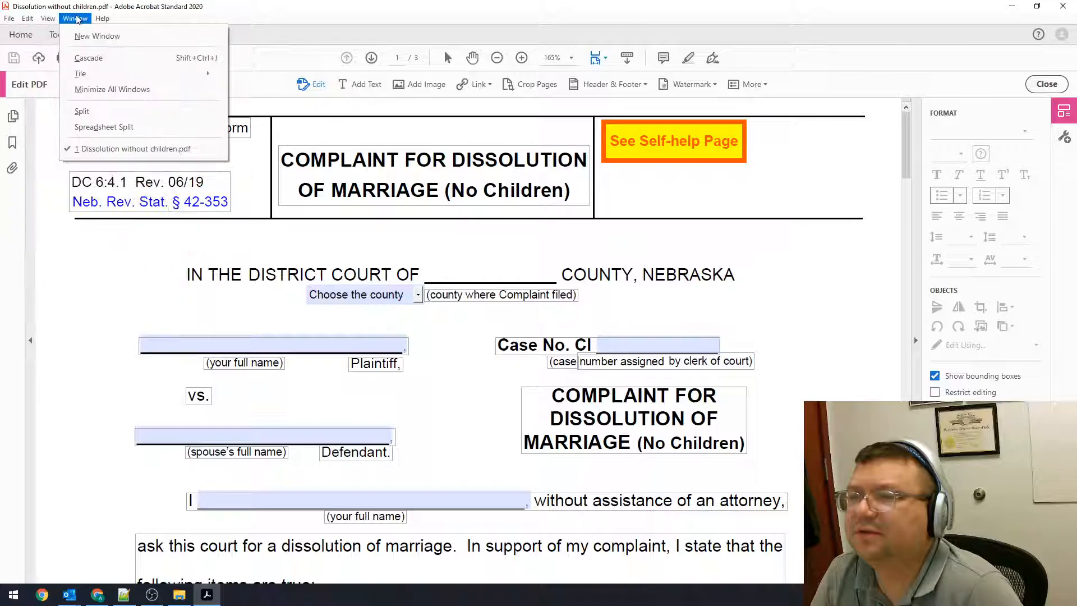
click(77, 19)
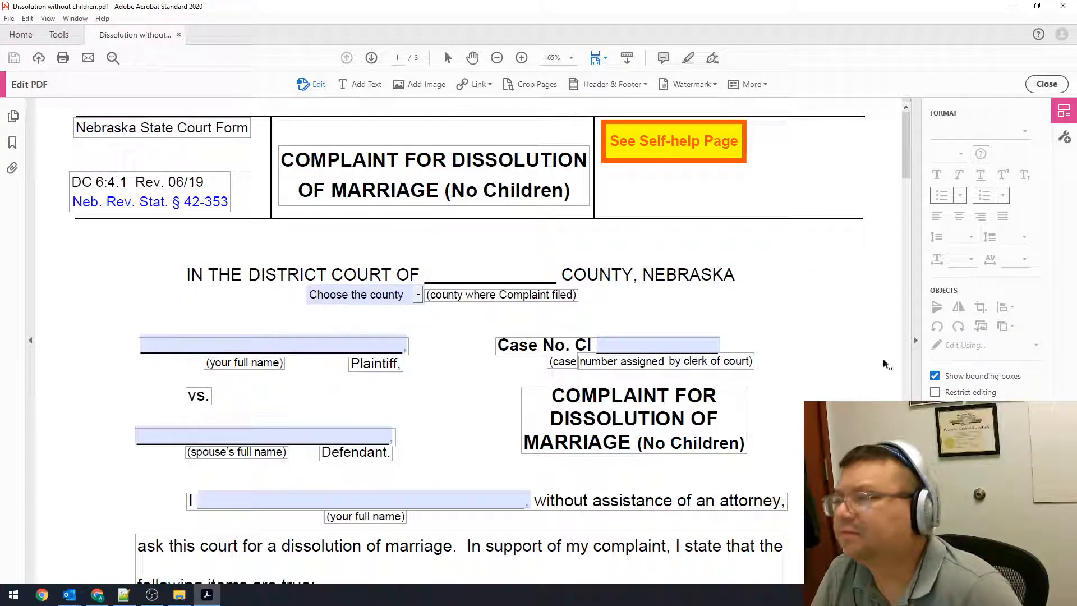
right_click(832, 319)
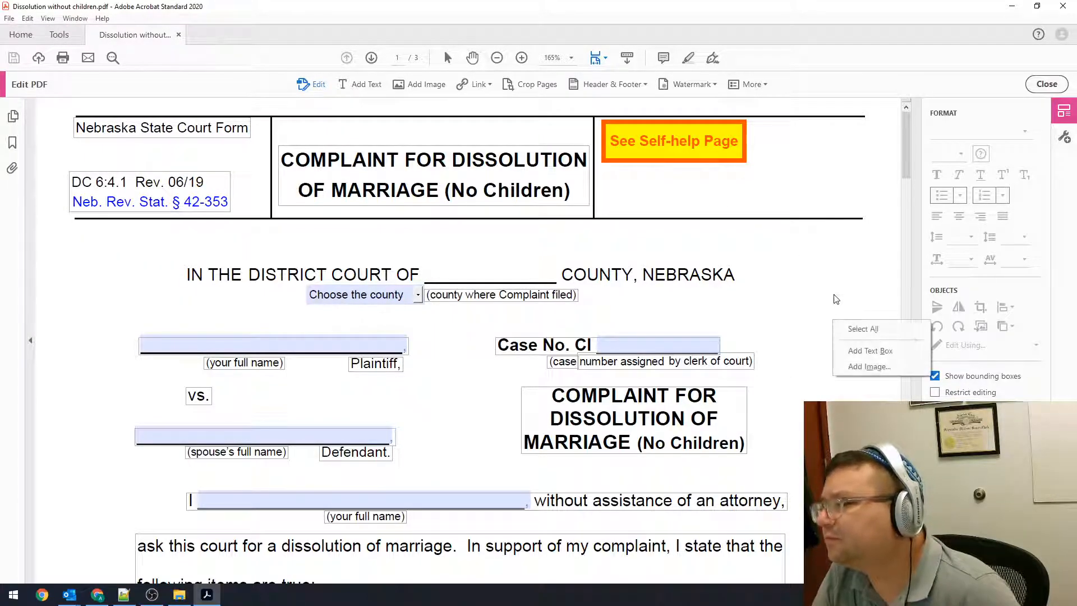
click(833, 295)
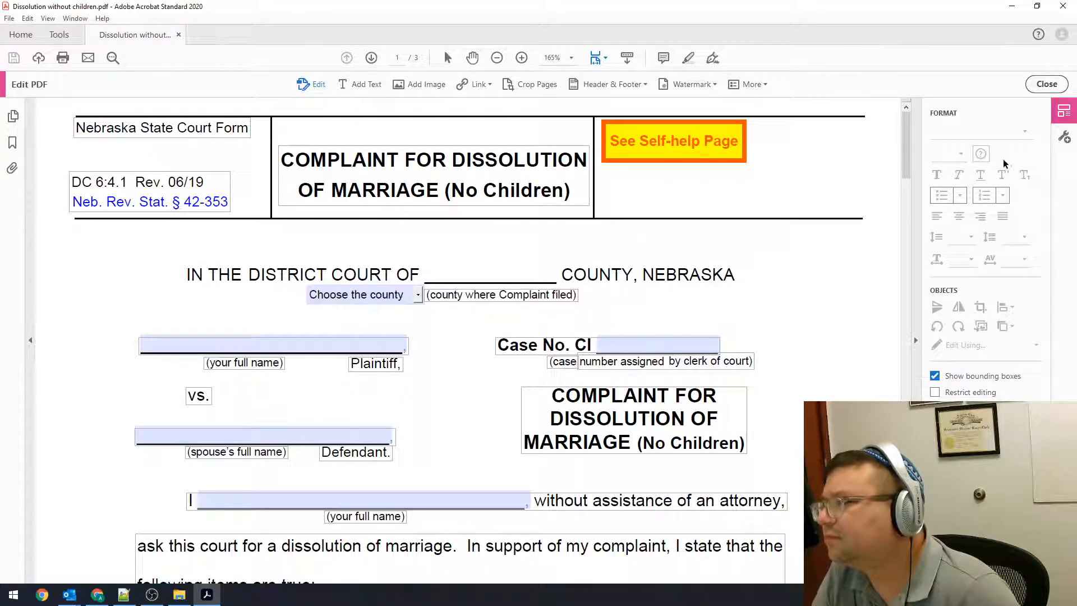
click(1046, 83)
click(1007, 121)
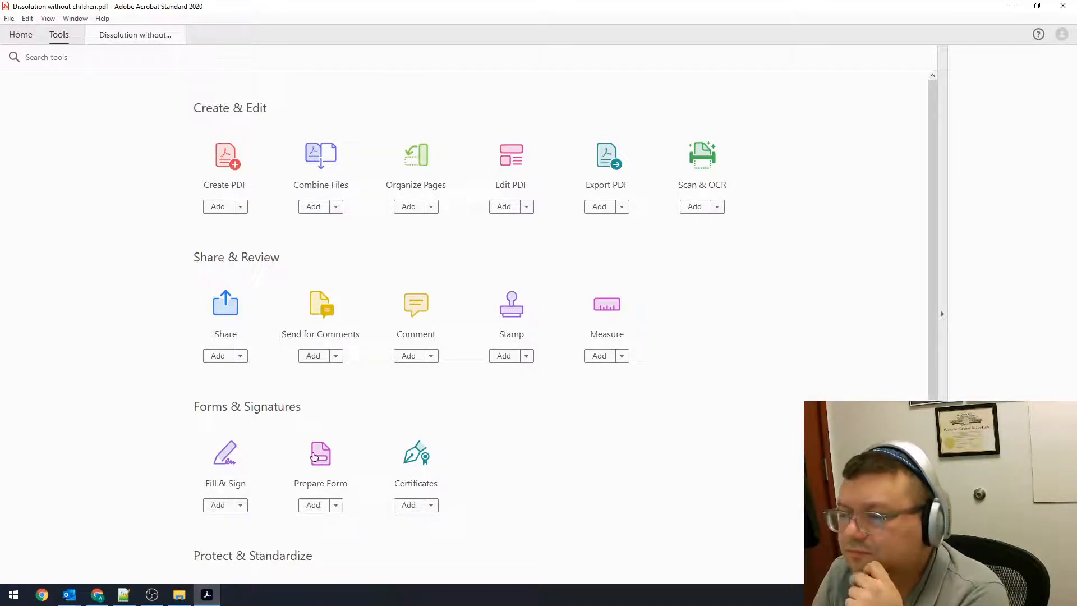
click(315, 455)
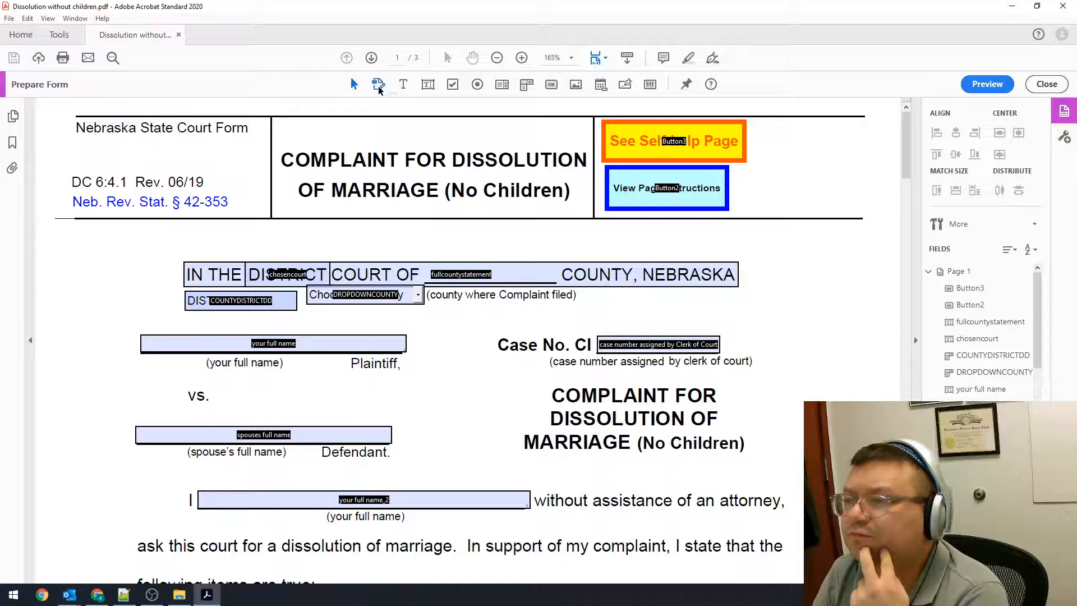
click(1046, 84)
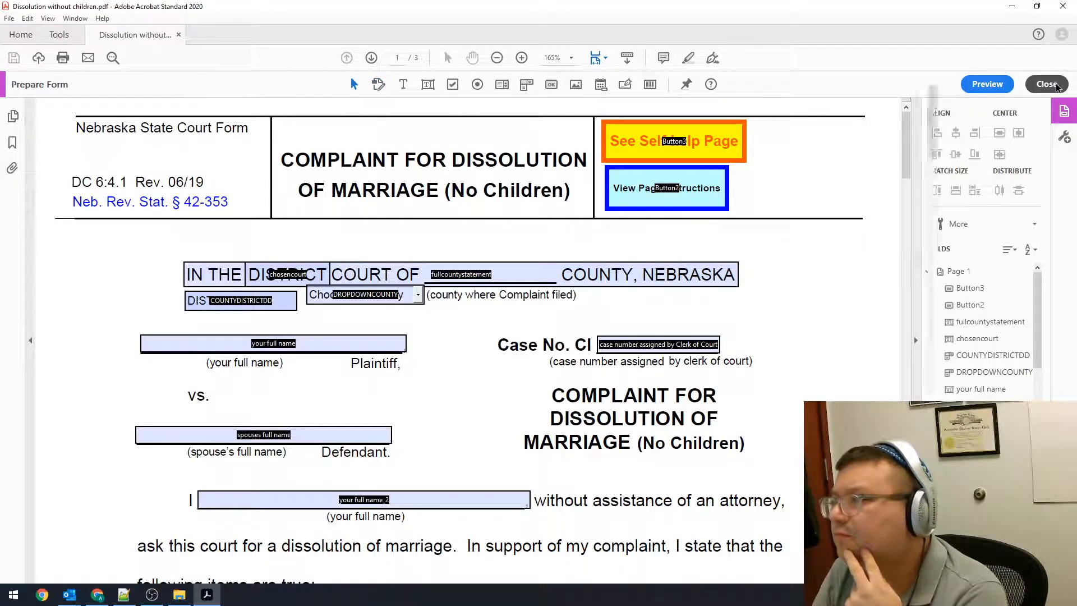
- Insert a blank page before page 1 of the form with Organize Pages, and return to the document view
click(1004, 120)
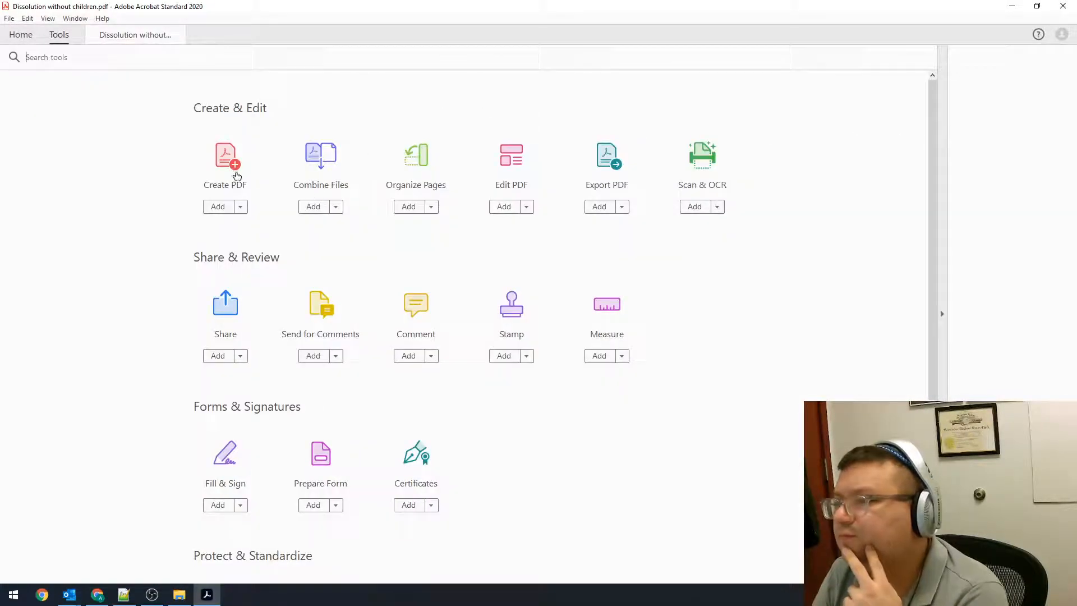
click(416, 162)
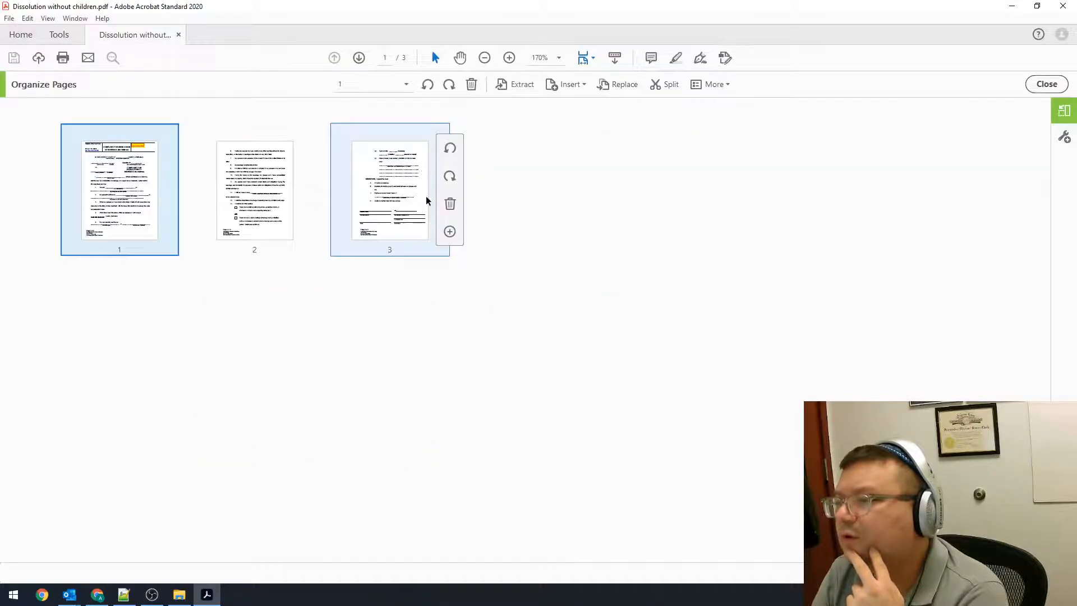
click(580, 85)
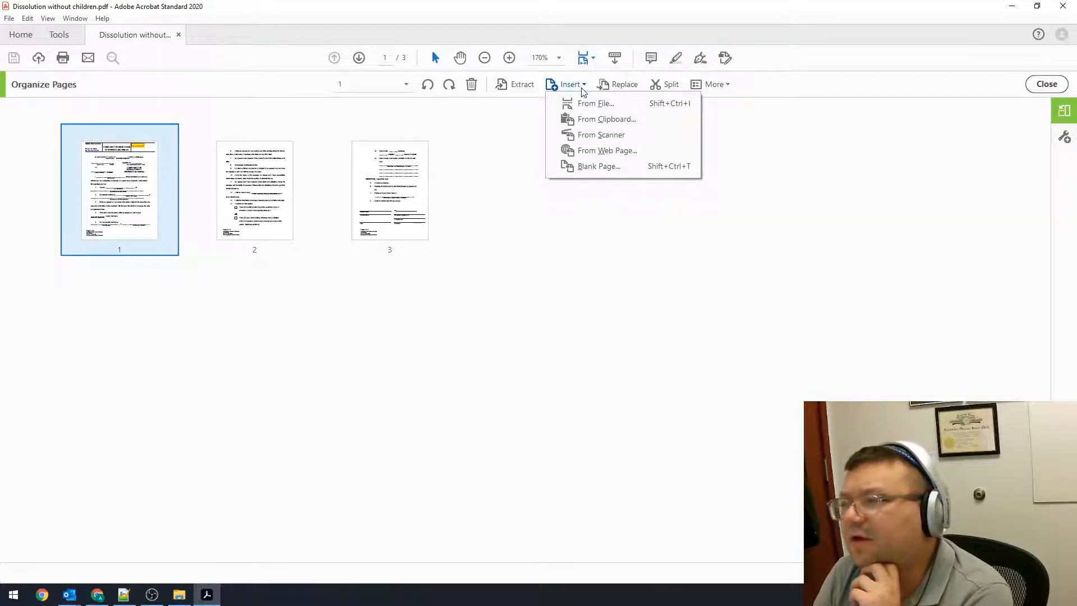
click(582, 89)
click(582, 88)
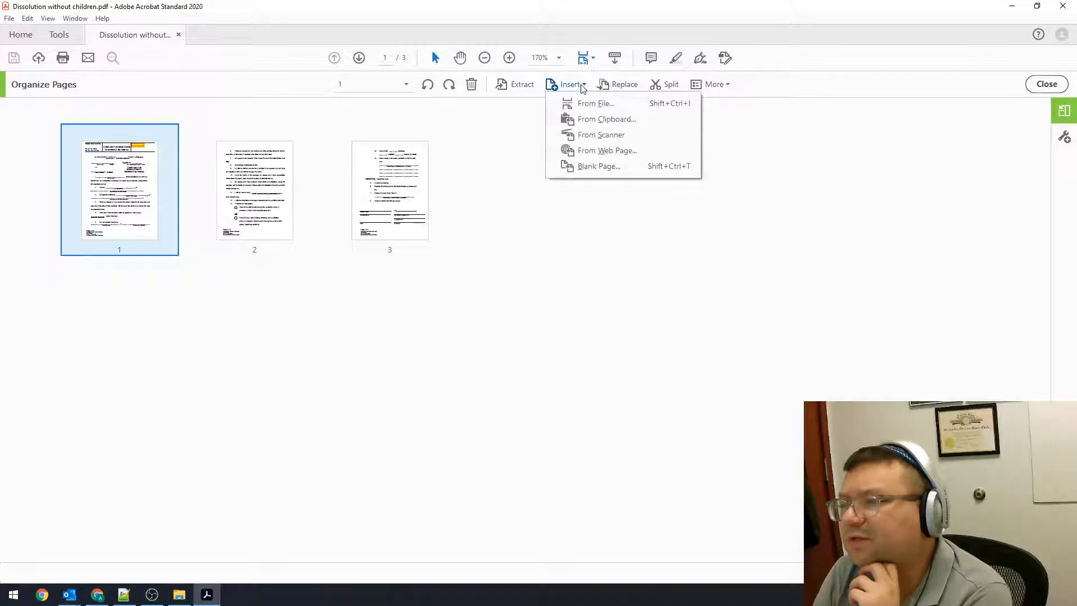
click(596, 167)
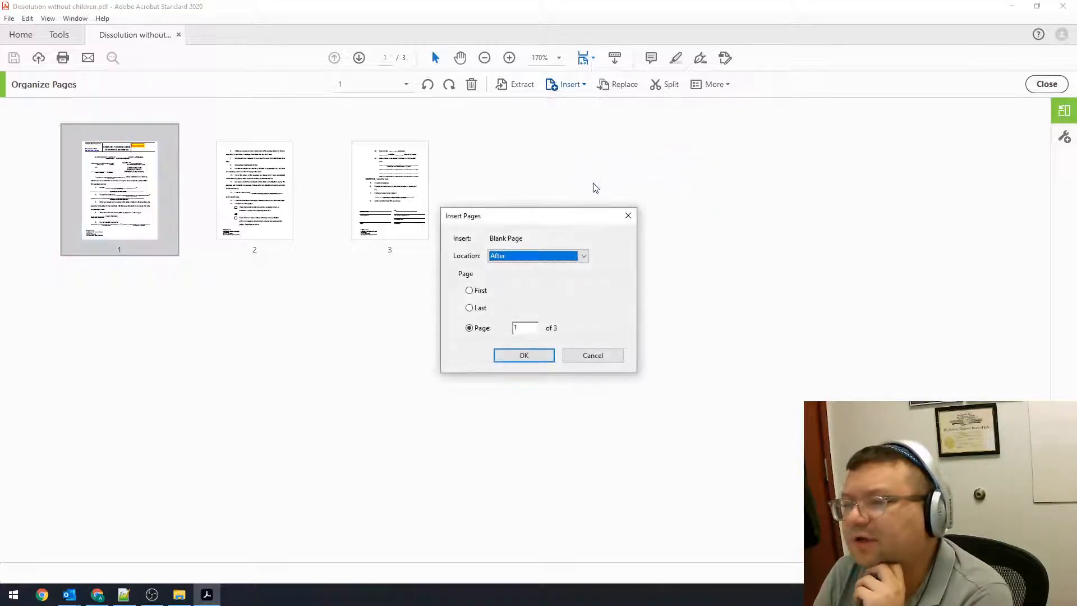
click(583, 256)
click(520, 279)
click(524, 355)
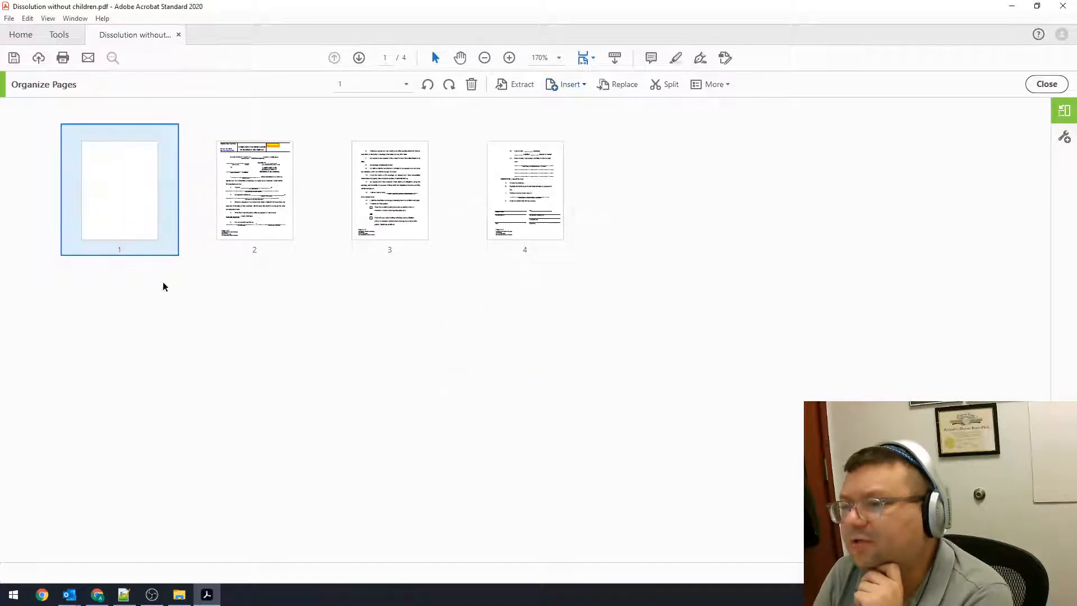
click(1046, 84)
scroll(806, 254, down, 5)
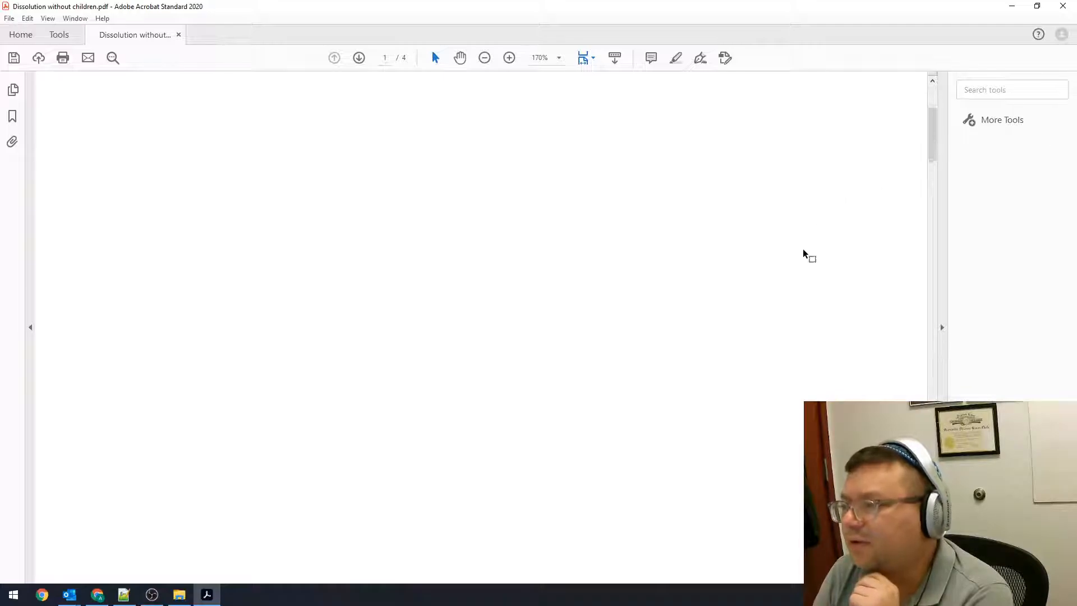
scroll(805, 259, down, 3)
scroll(801, 256, up, 5)
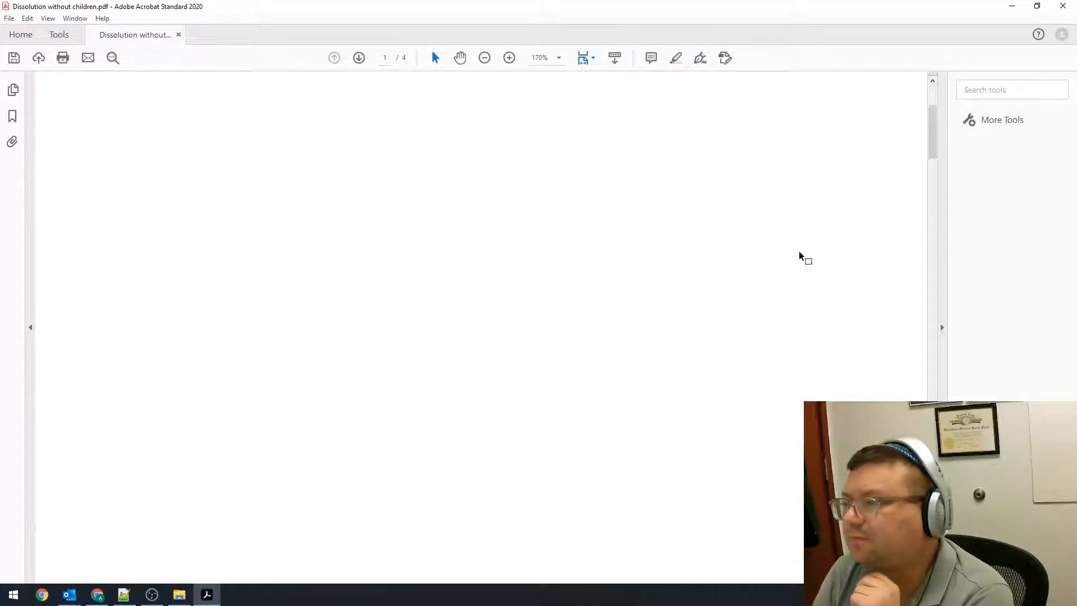
- With Prepare Form, add text to page 1 reading "Please fill in your responses ONLY on this page, and not on the form directly."
click(983, 116)
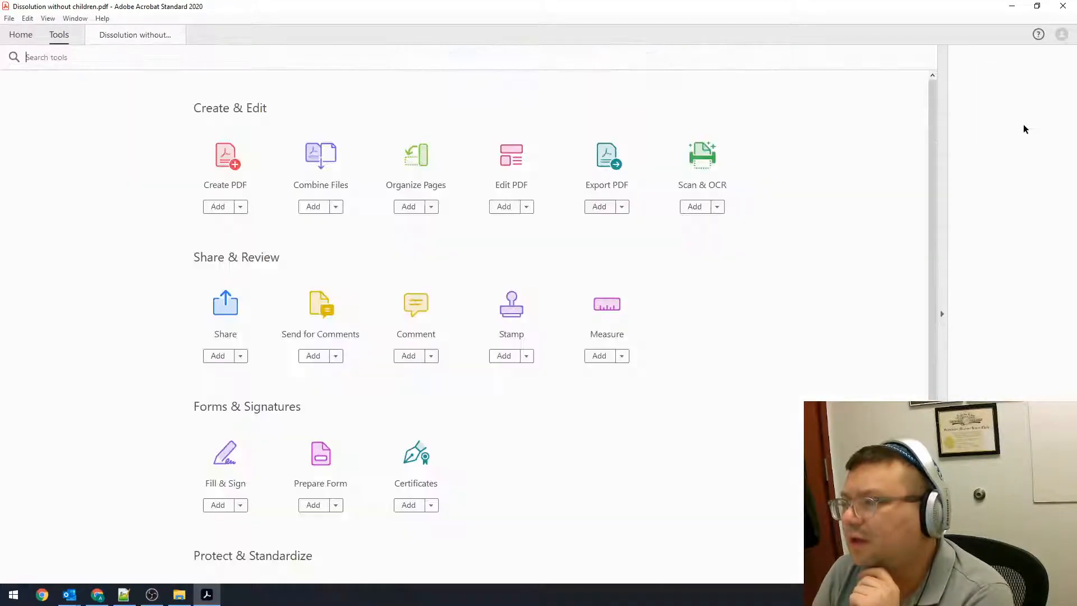
click(325, 451)
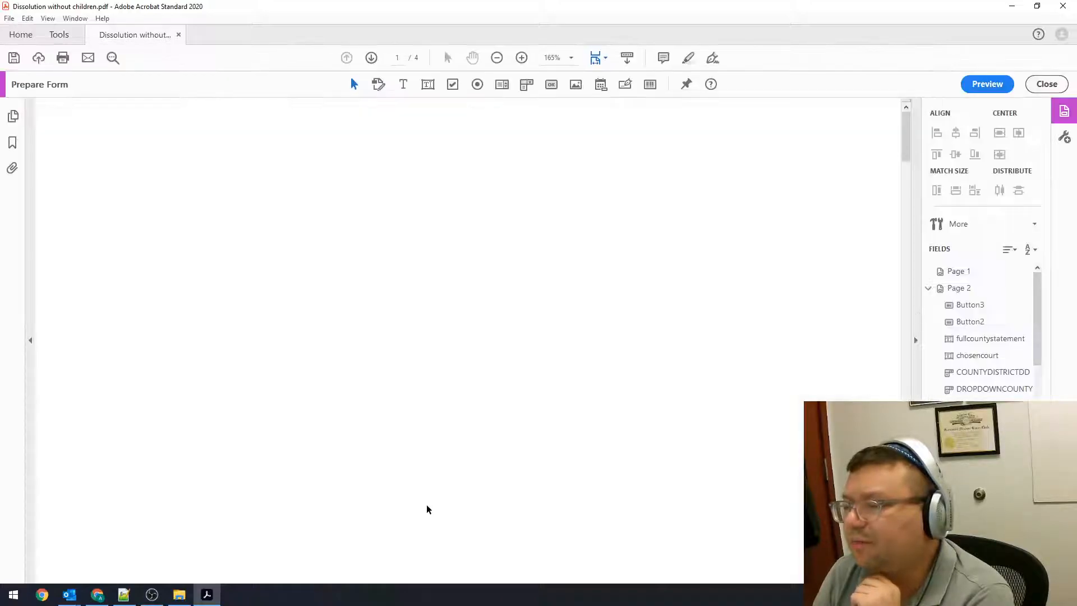
click(403, 84)
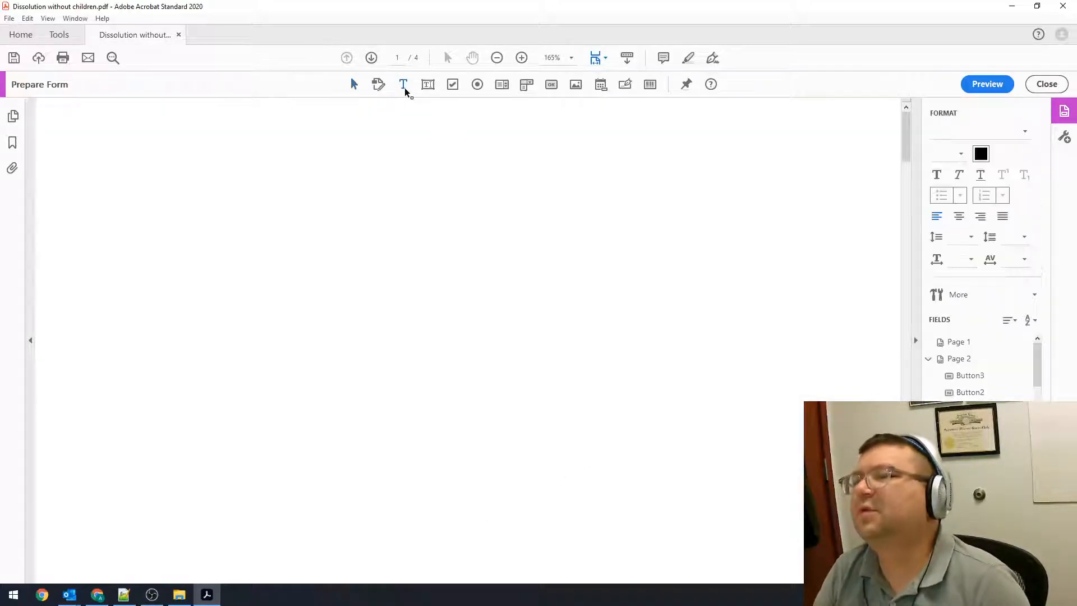
click(185, 184)
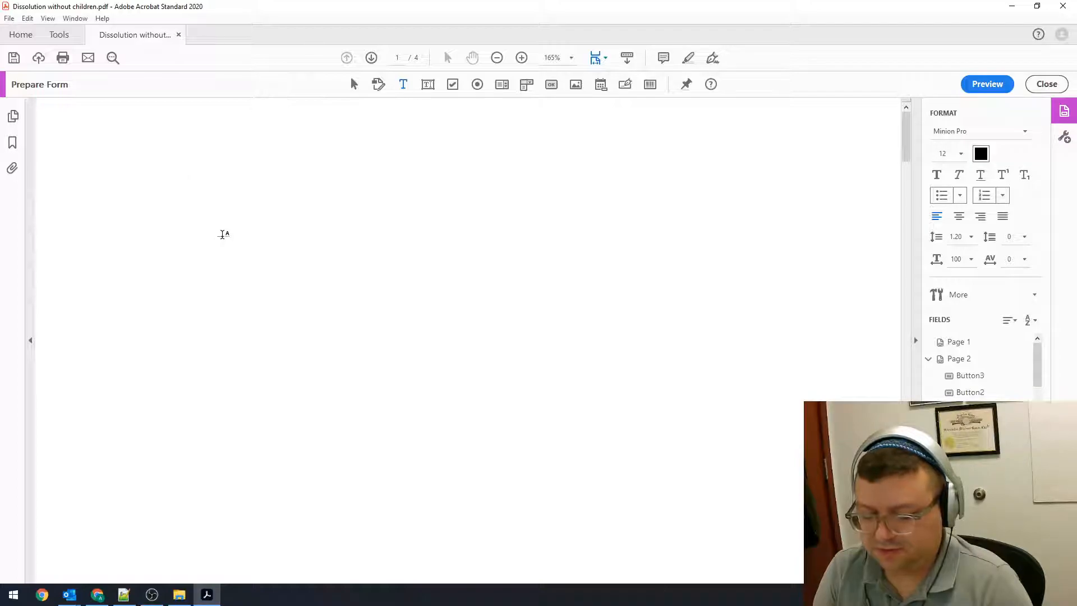
text(Please fill in your responses ONLY on this page, and not on t)
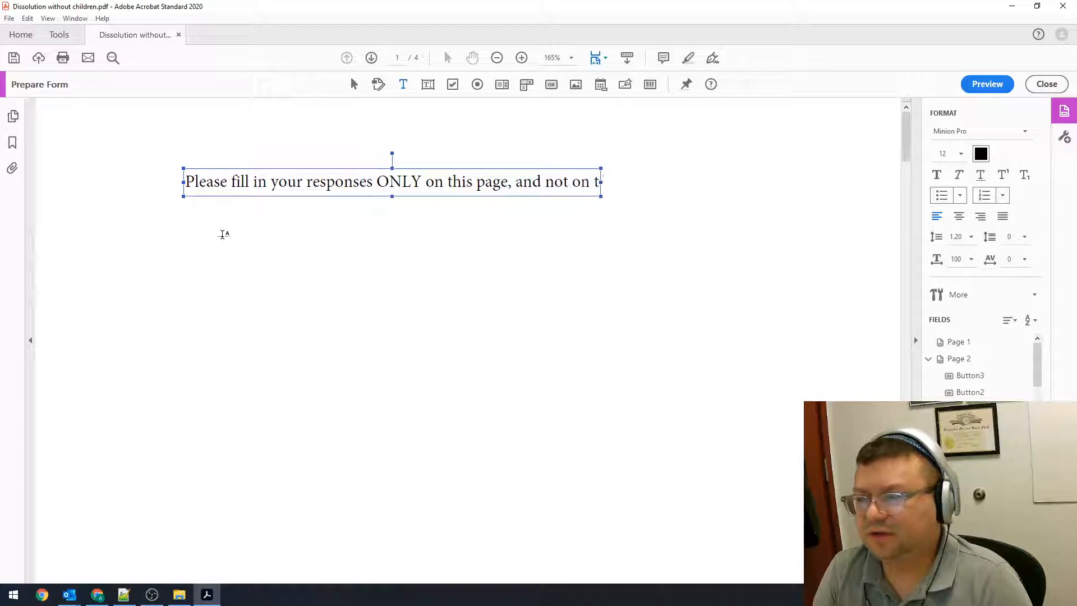
text(he follow)
key(BackSpace)
text(wi)
key(BackSpace)
key(BackSpace)
key(BackSpace)
key(BackSpace)
key(BackSpace)
key(BackSpace)
key(BackSpace)
key(BackSpace)
key(BackSpace)
key(BackSpace)
key(BackSpace)
key(BackSpace)
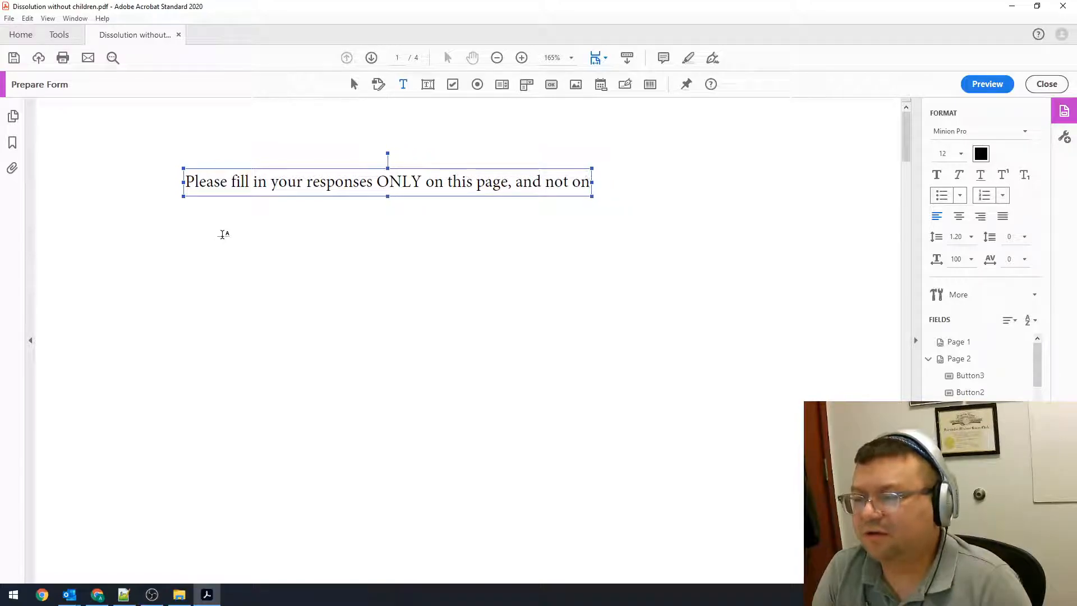
text(the form first)
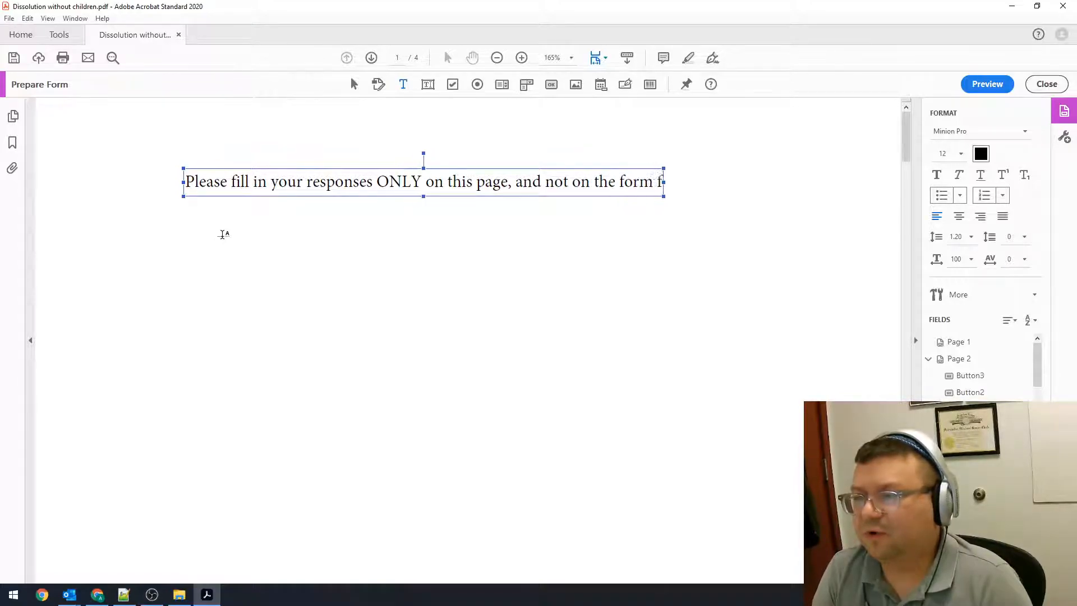
key(BackSpace)
key(BackSpace)
key(BackSpace)
key(BackSpace)
key(BackSpace)
text(di)
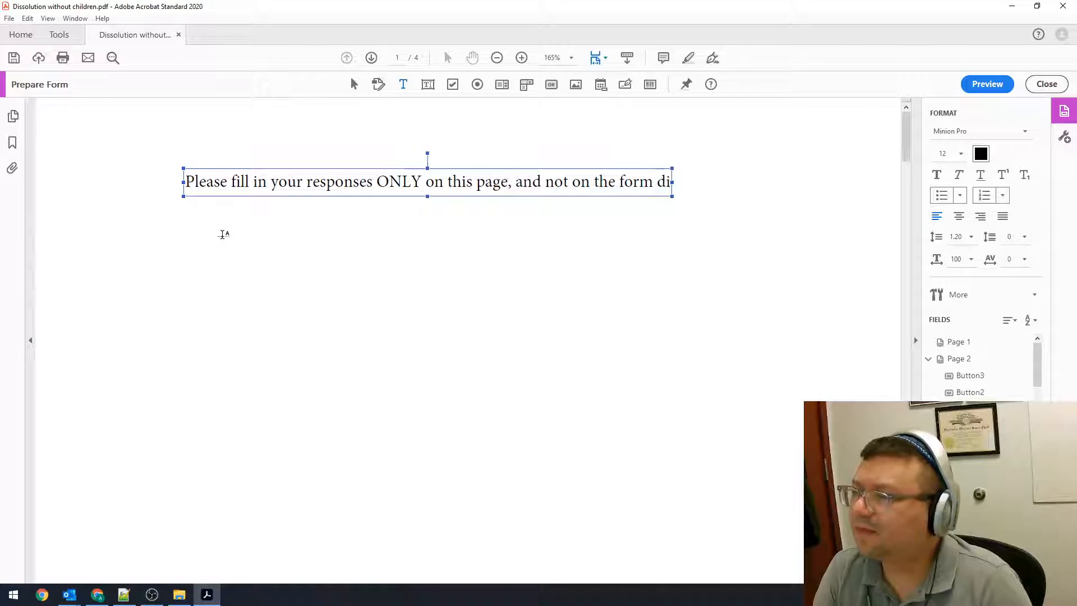
text(rectly.)
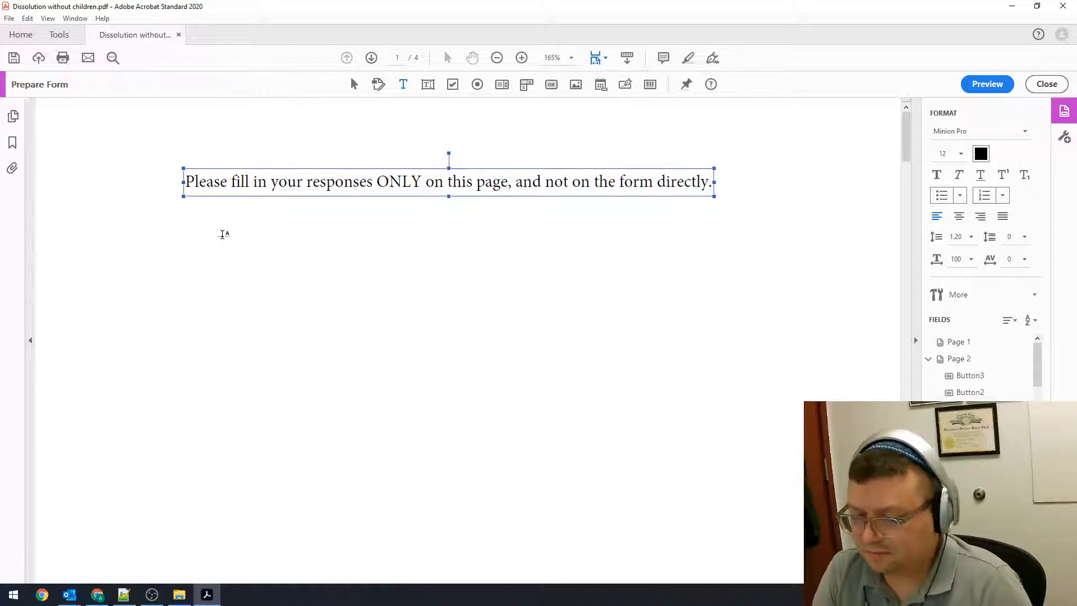
- Append "Your attorney will help you complete any fields that do not auto-fill based on your questionnaire responses." to the page 1 instructions
text( Your atto)
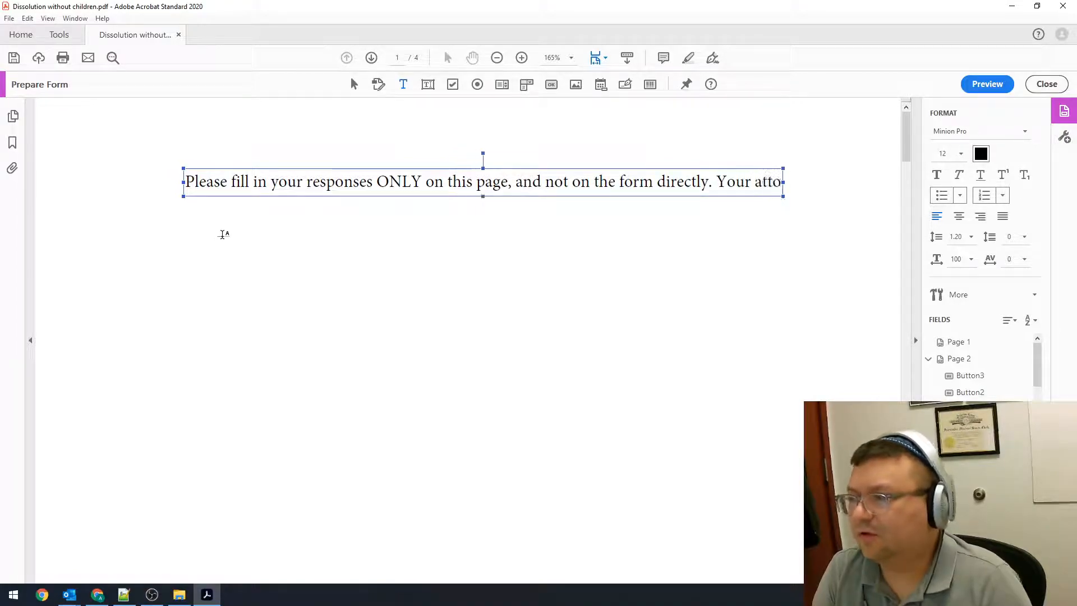
text(rney will help)
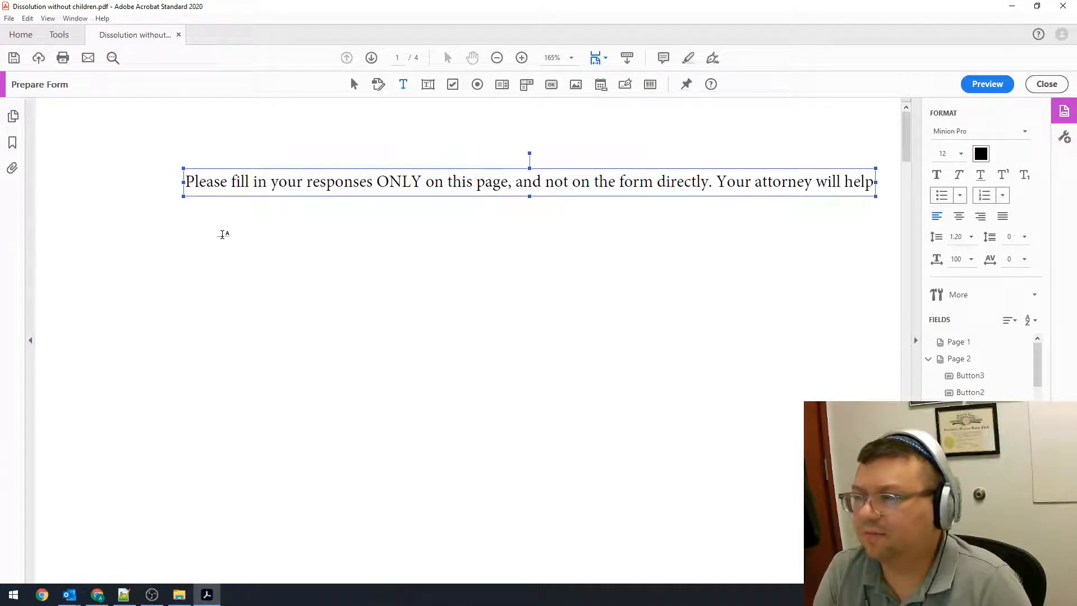
text( you complete)
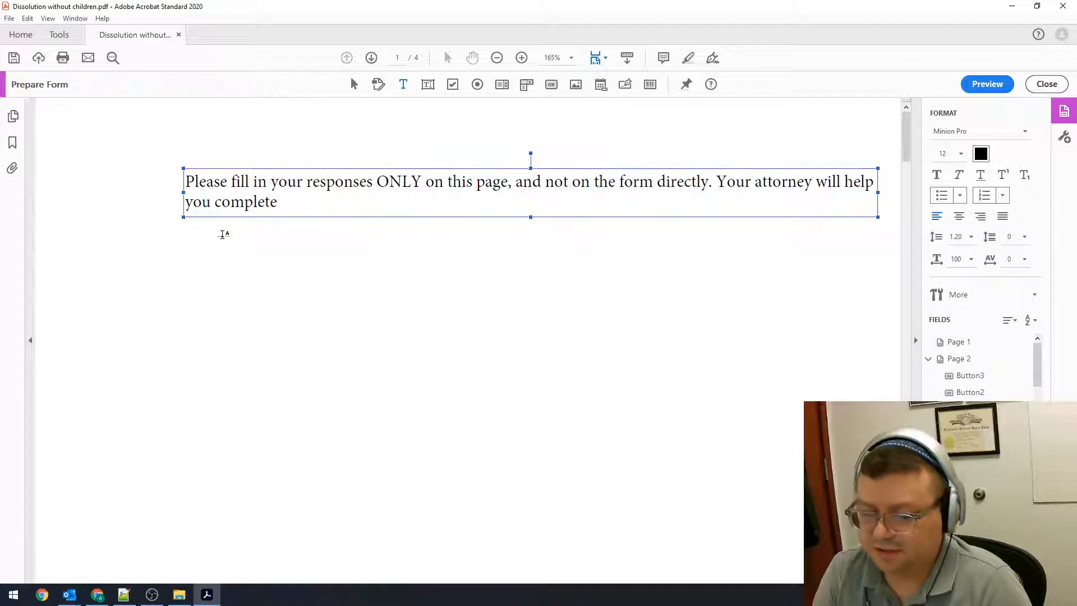
text( any fie)
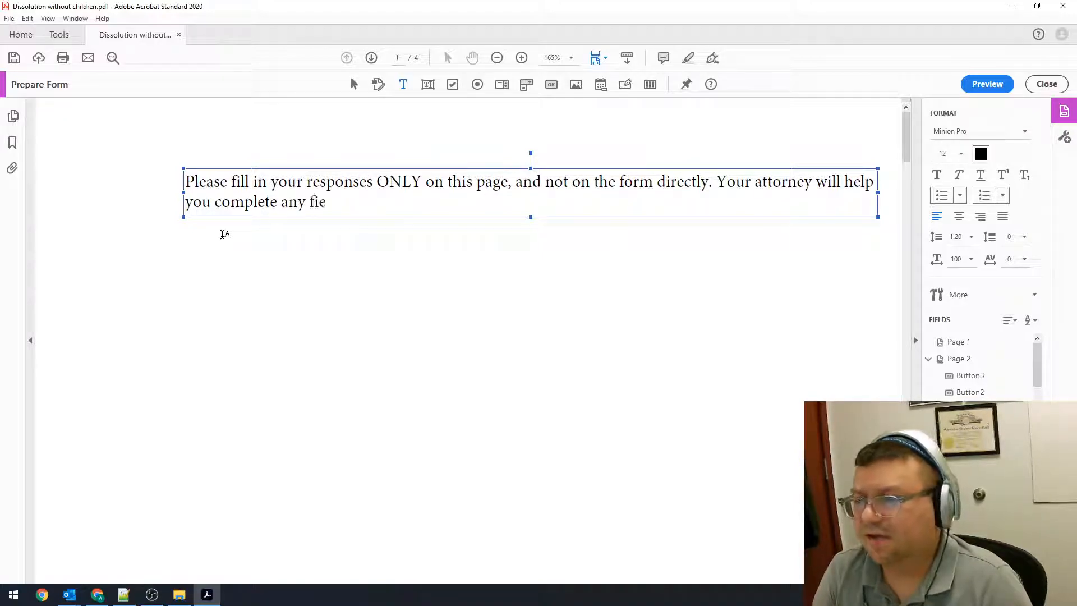
text(lds that d)
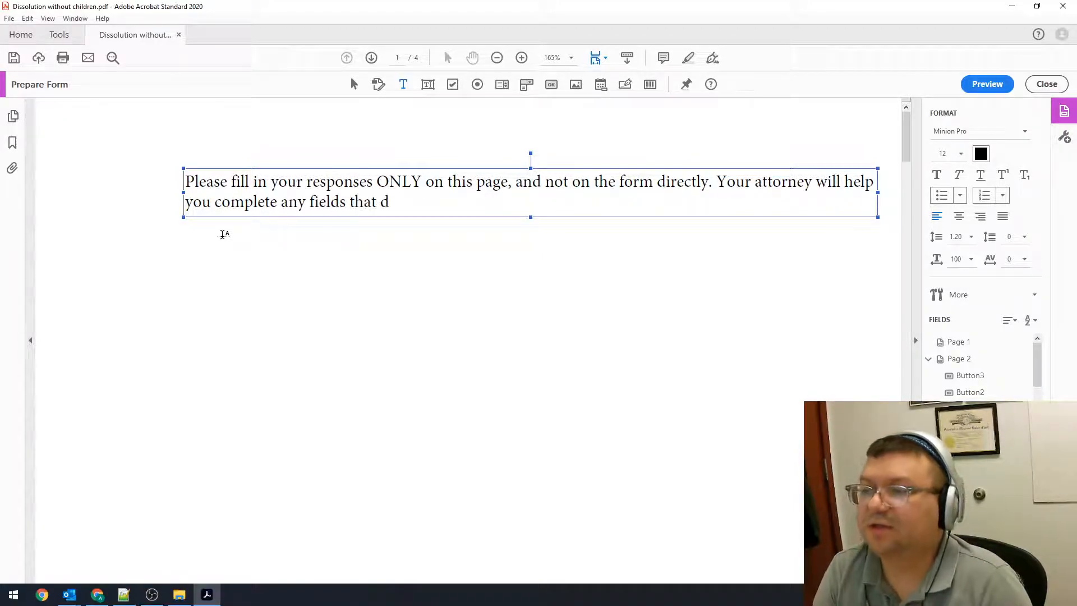
text(o not aut0)
key(BackSpace)
text(o-fill)
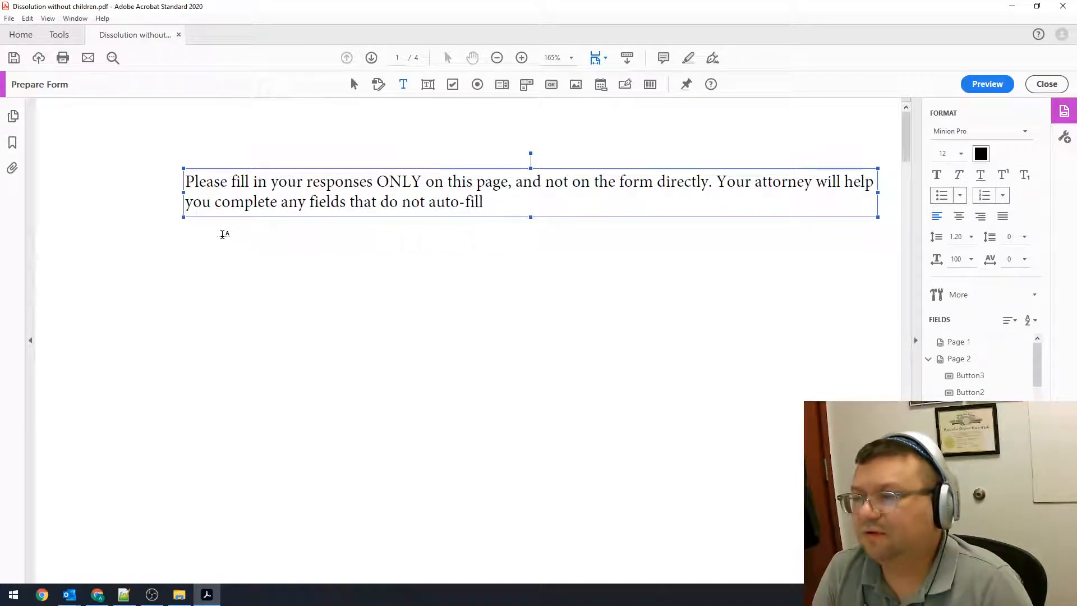
text( based on your ques)
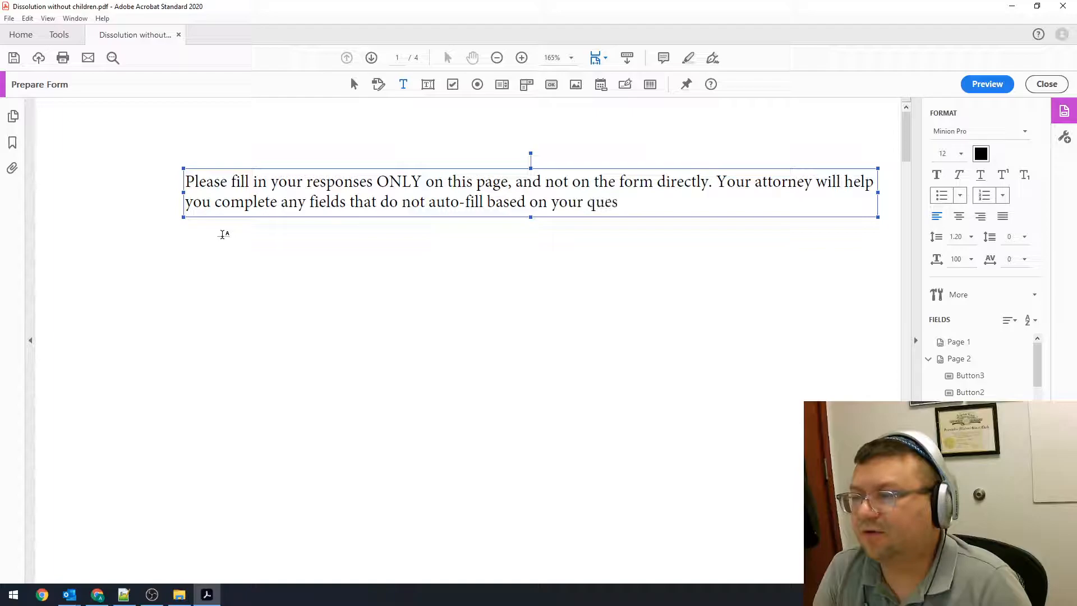
text(tionnaire responses.)
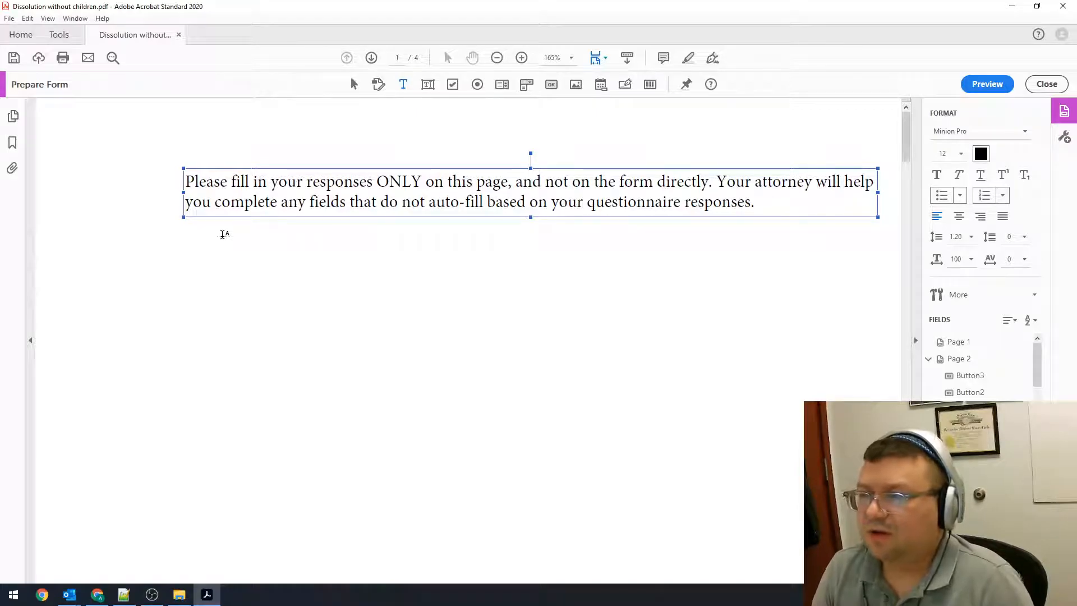
- Add a numbered list below the instructions asking "What is your full legal name?" and "What is your spouse's full legal name?"
key(Return)
key(Return)
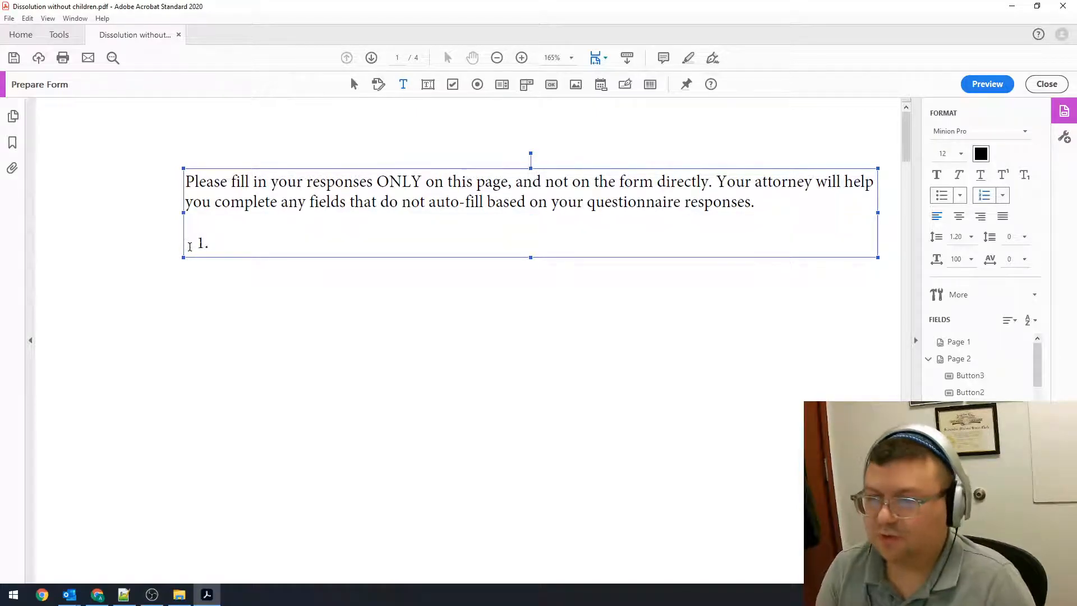
text(What is your full legal name?)
key(Return)
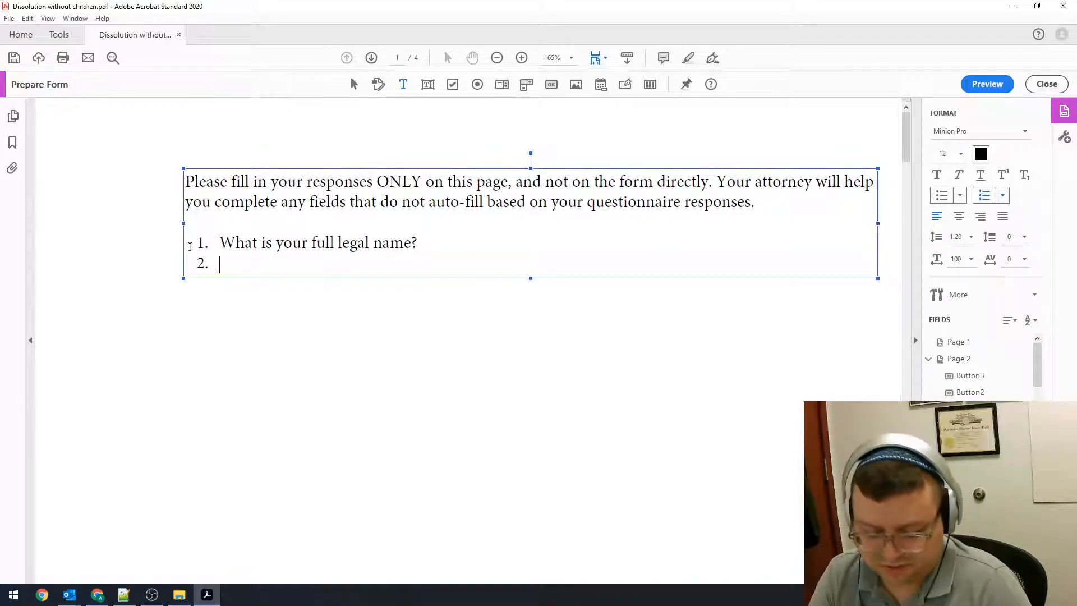
text(What is your)
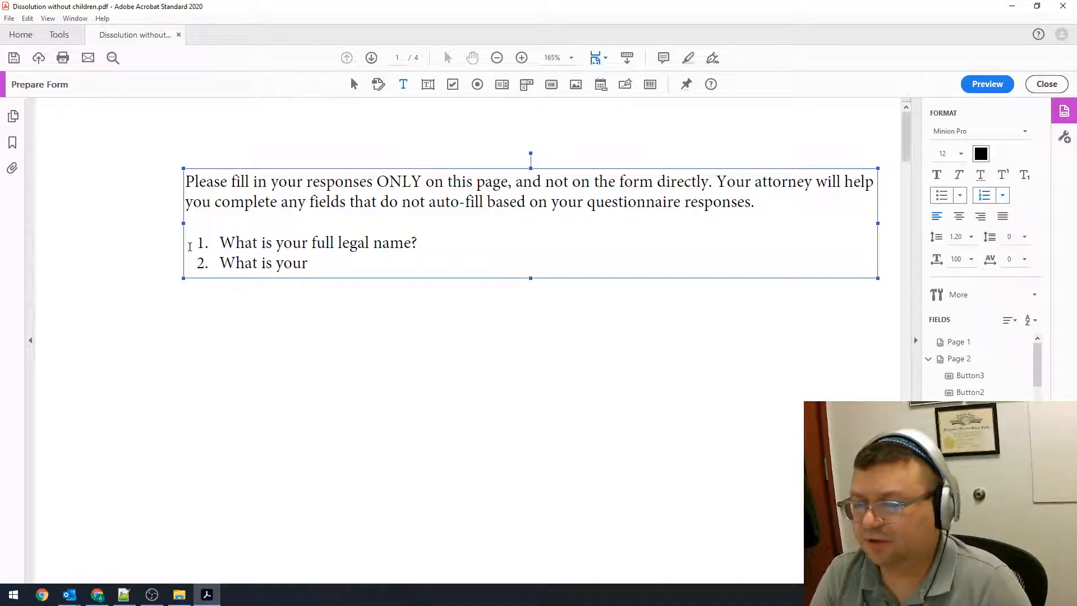
text( spouse's full )
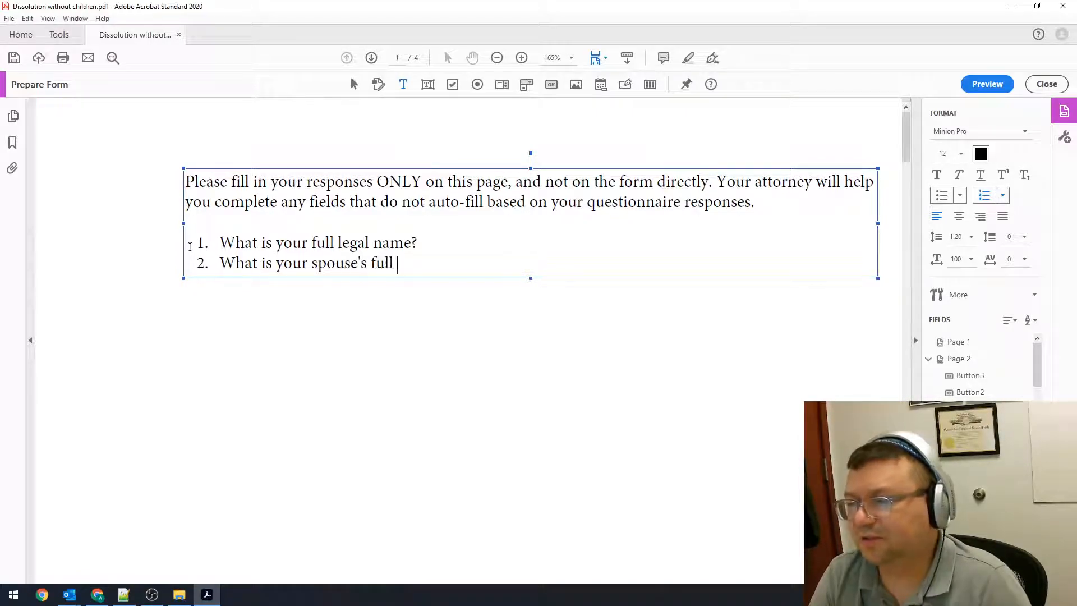
text(legal name?)
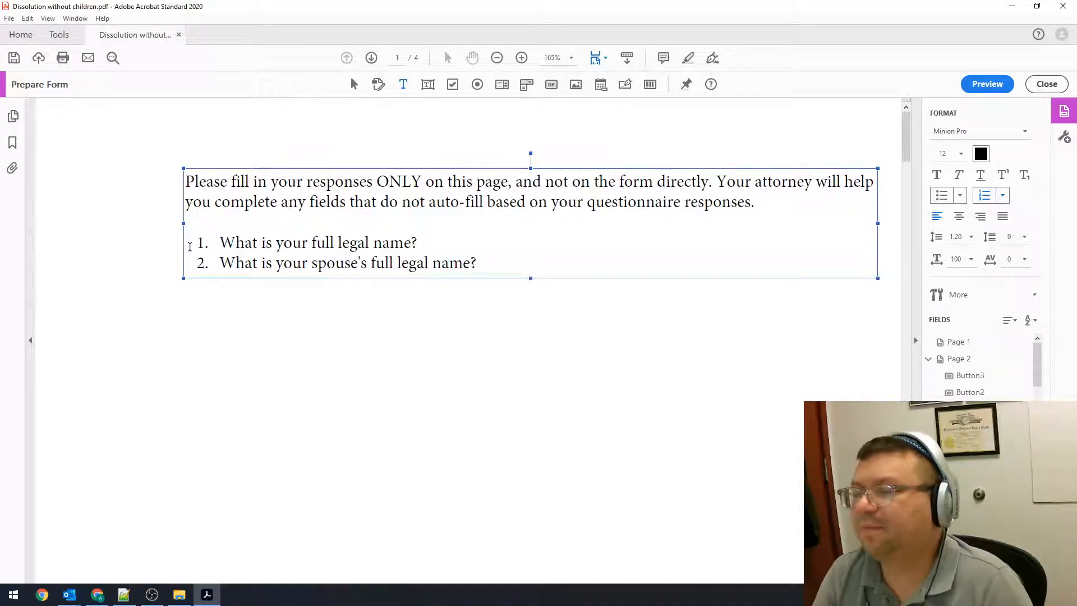
click(356, 335)
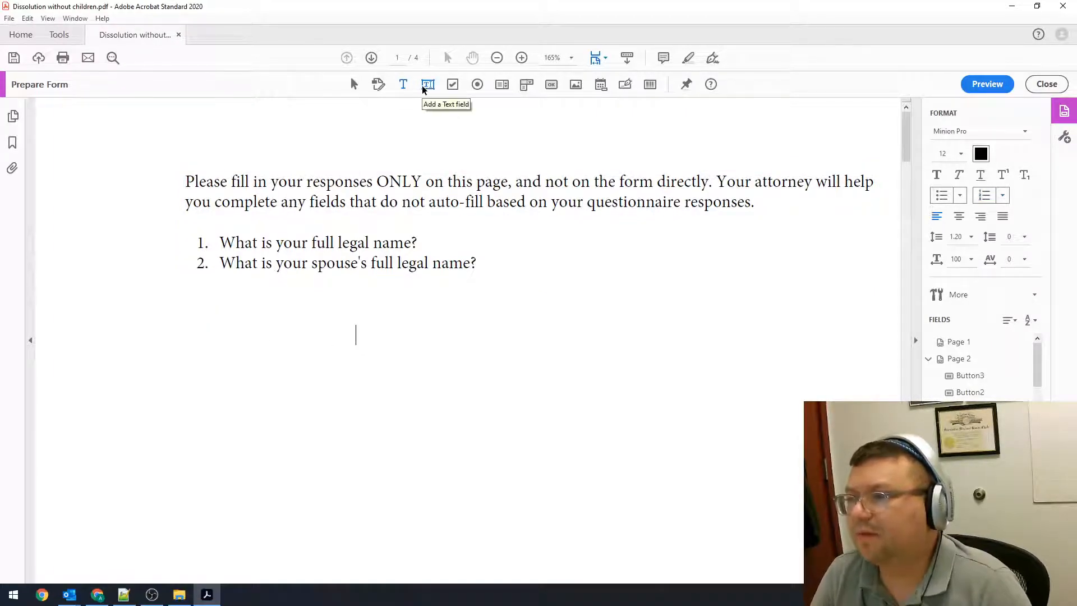
- Place a text field beside the first question, name it PlaintiffName and make it required
click(425, 85)
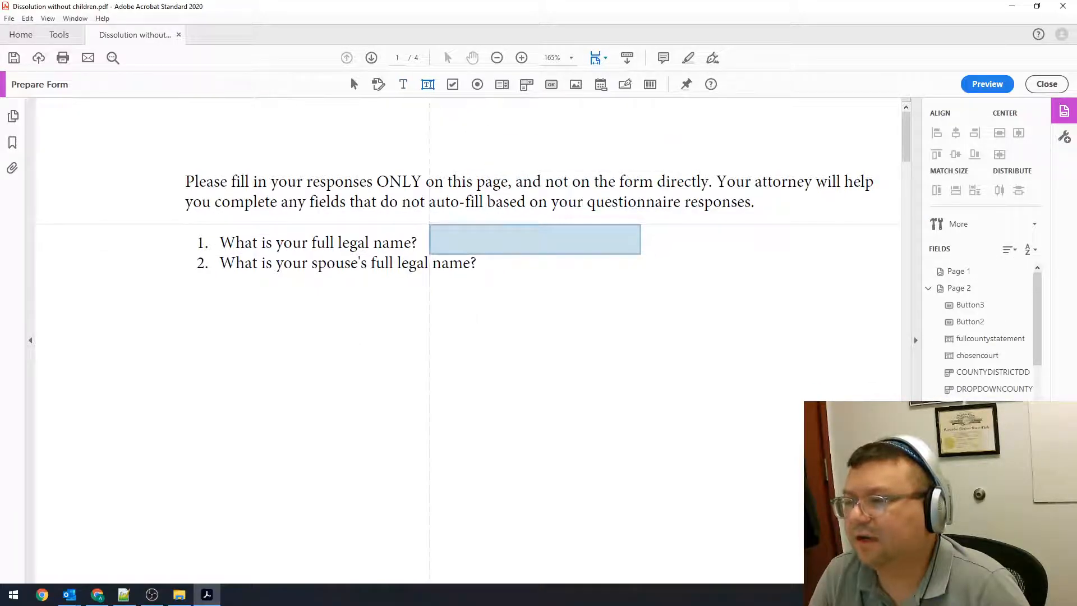
click(491, 226)
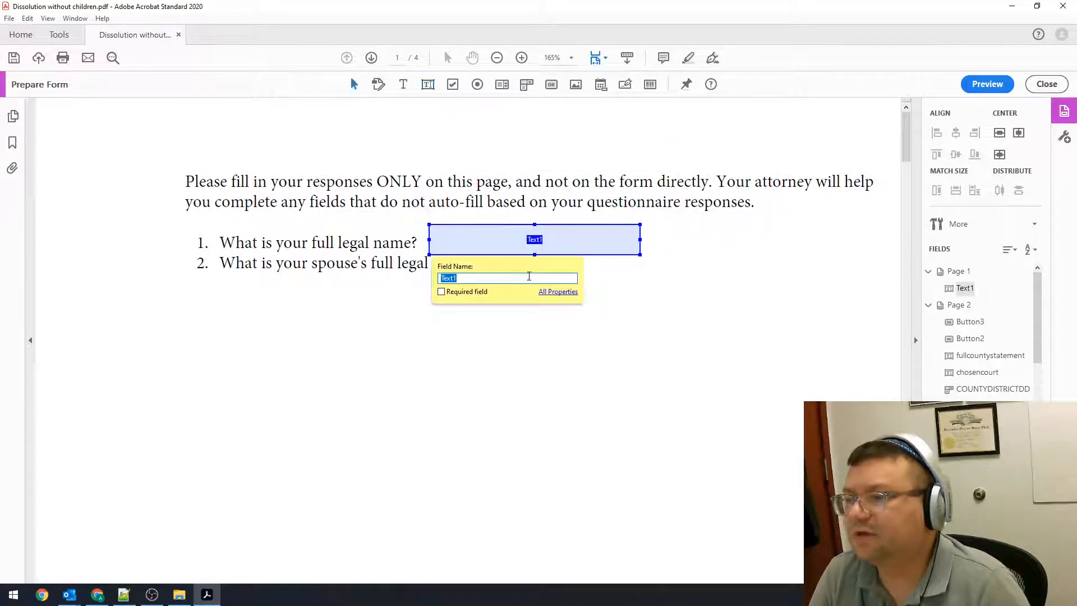
text(Plaintiff)
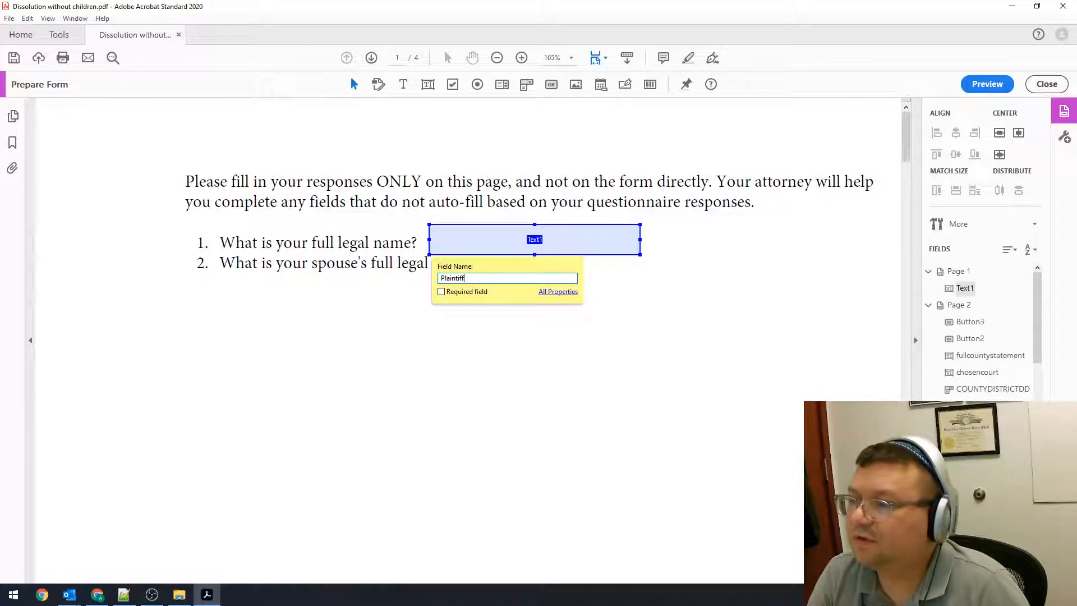
text(e)
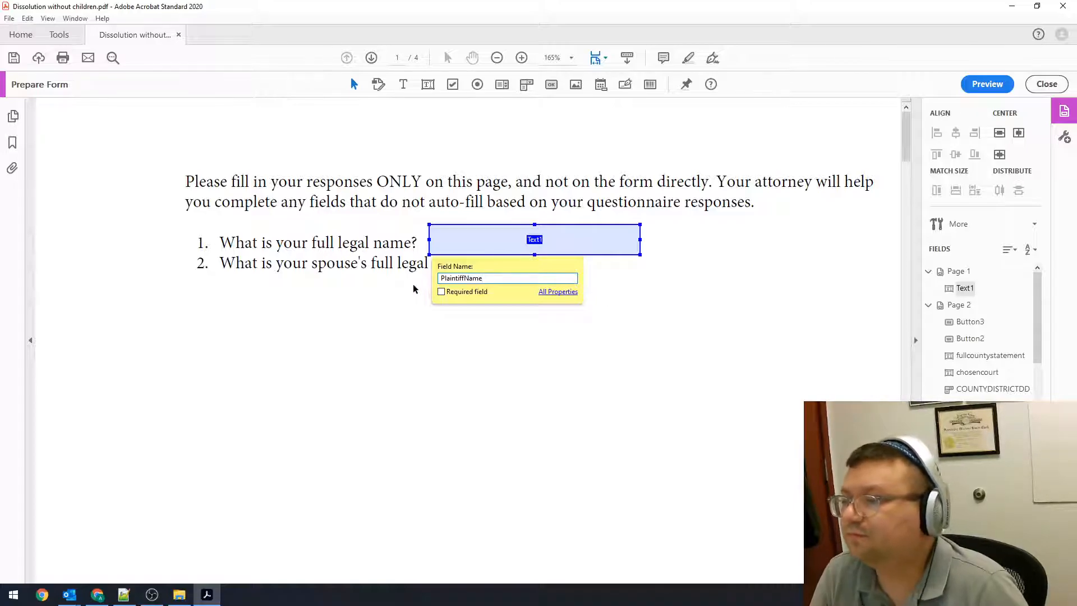
click(441, 292)
click(553, 312)
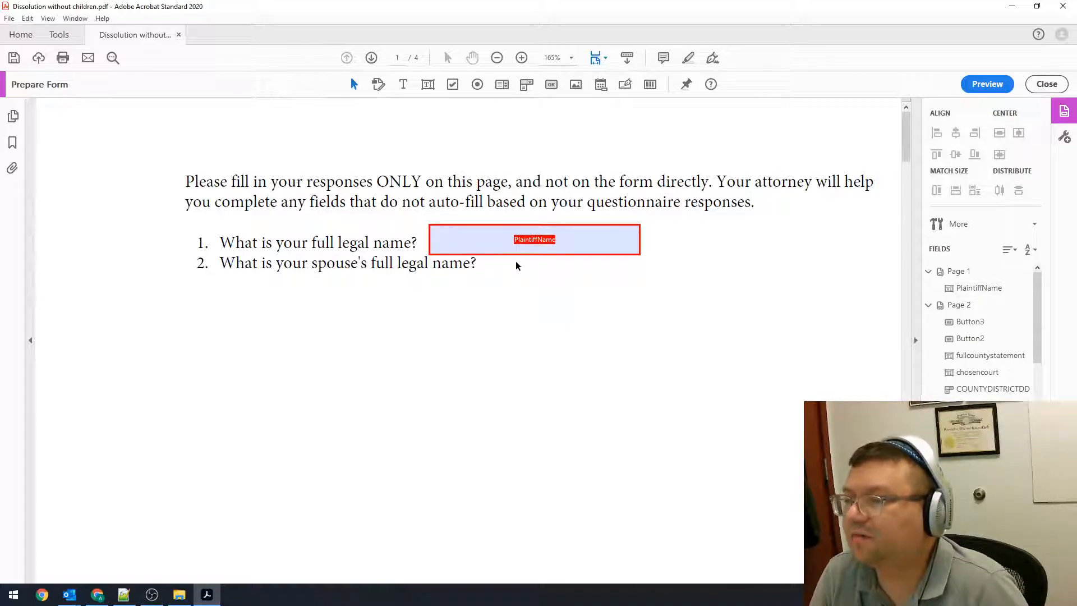
- Place a text field beside the spouse's name question, name it DefendantName and make it required
click(425, 84)
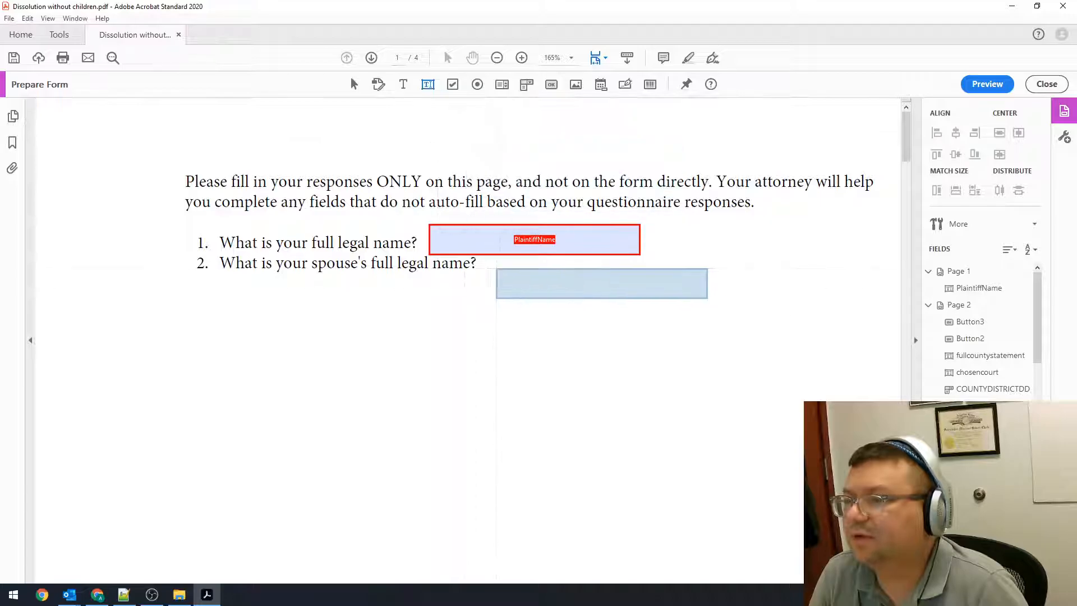
click(481, 254)
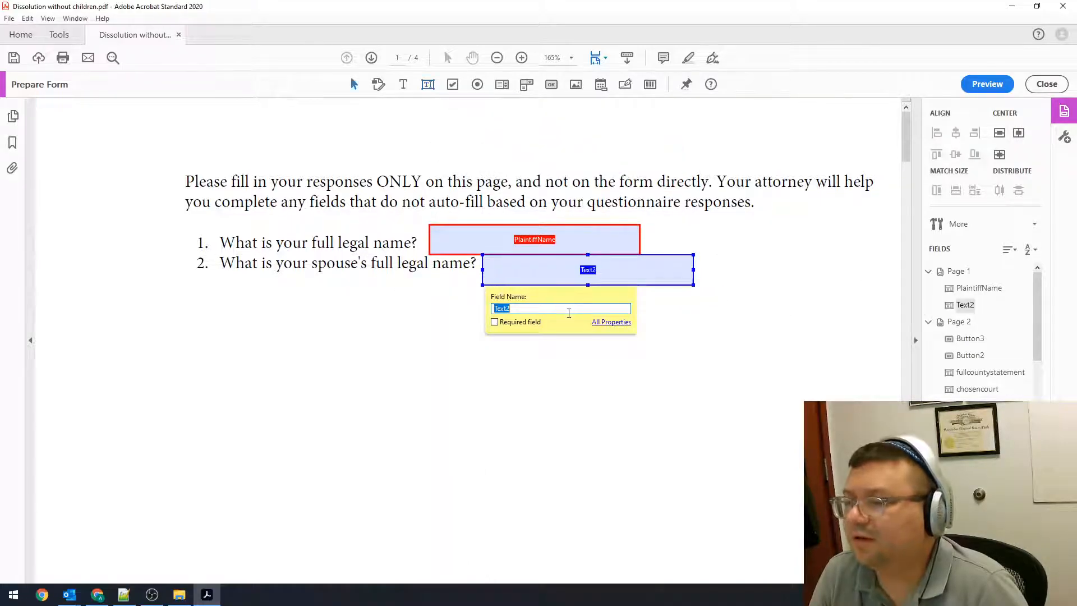
text(Defandant)
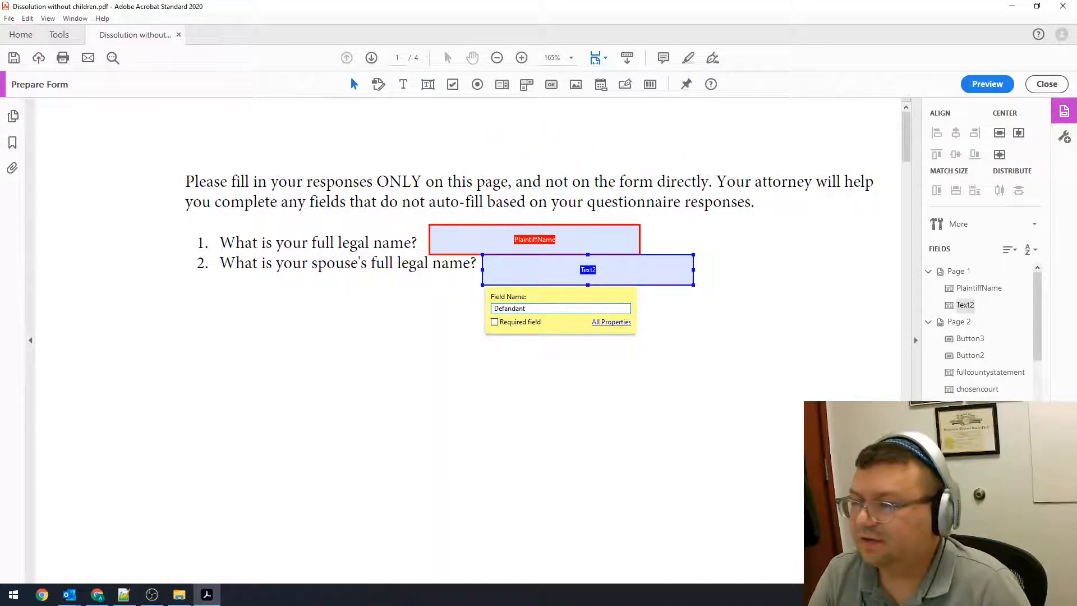
key(BackSpace)
key(BackSpace)
key(BackSpace)
key(BackSpace)
key(BackSpace)
key(BackSpace)
text(endantName)
key(Return)
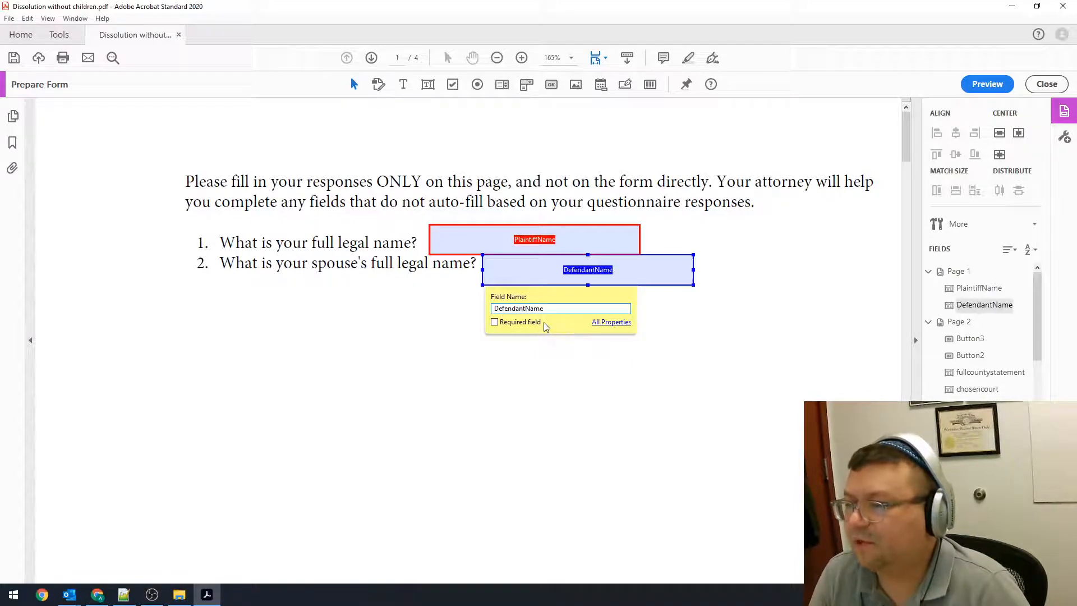
click(546, 366)
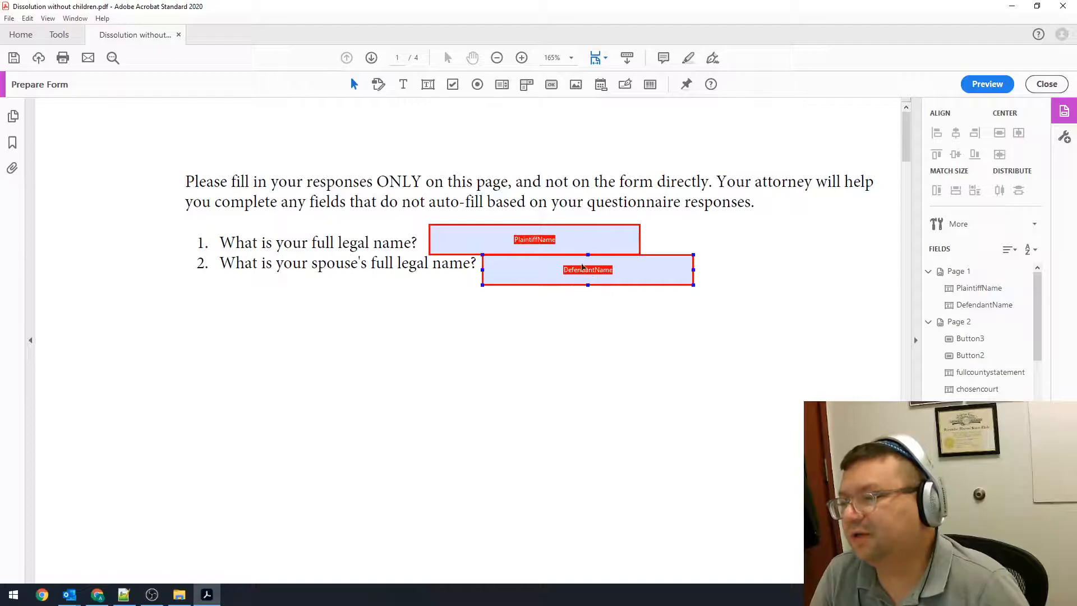
click(580, 339)
click(533, 247)
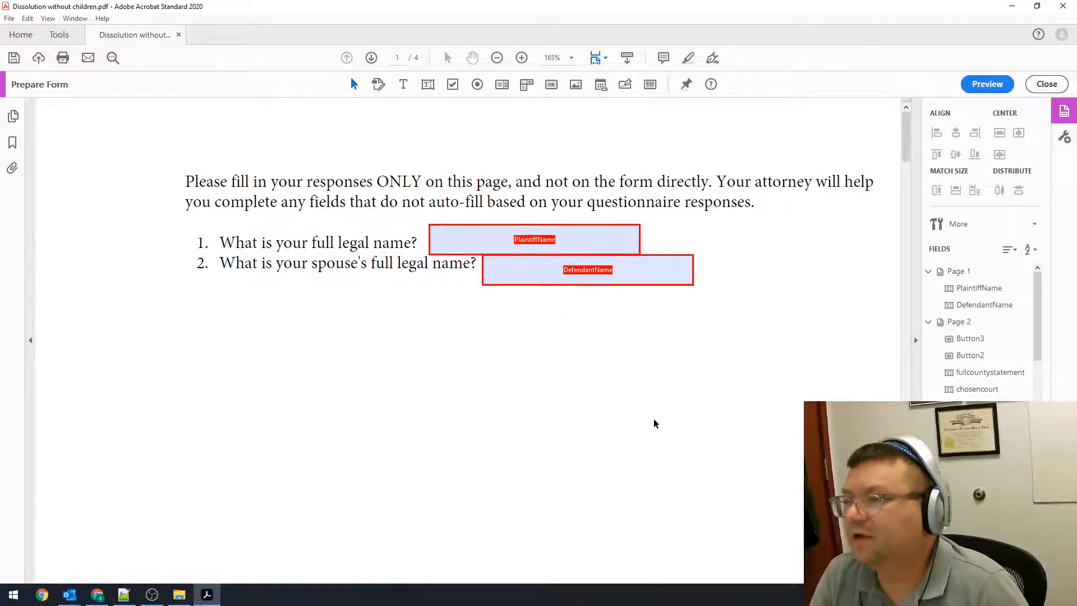
scroll(660, 417, down, 10)
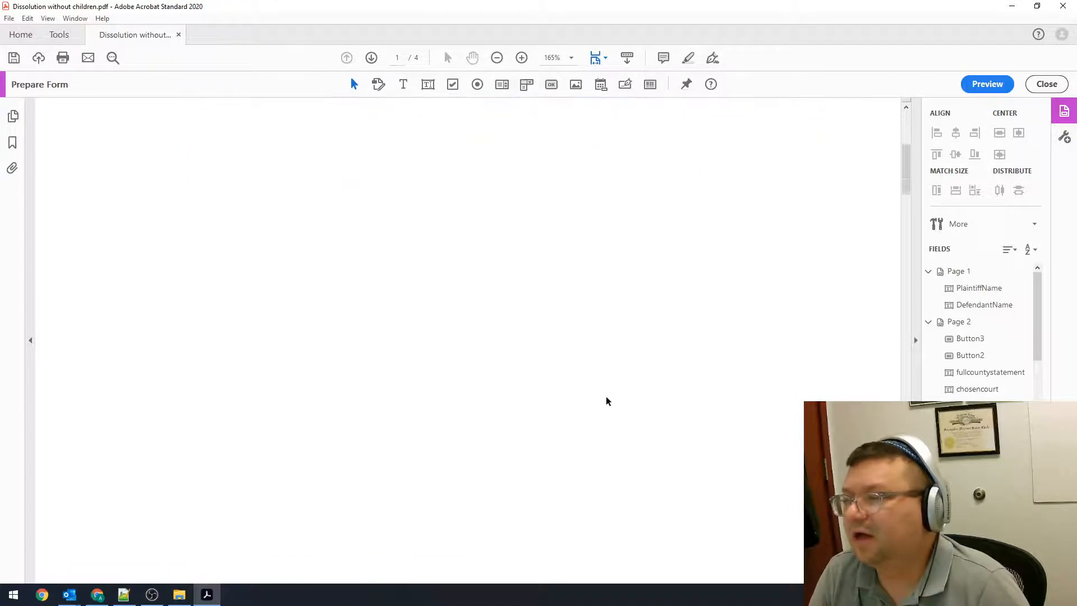
- Rename the plaintiff's full-name field in the page 2 caption as PlaintiffName
scroll(610, 395, down, 10)
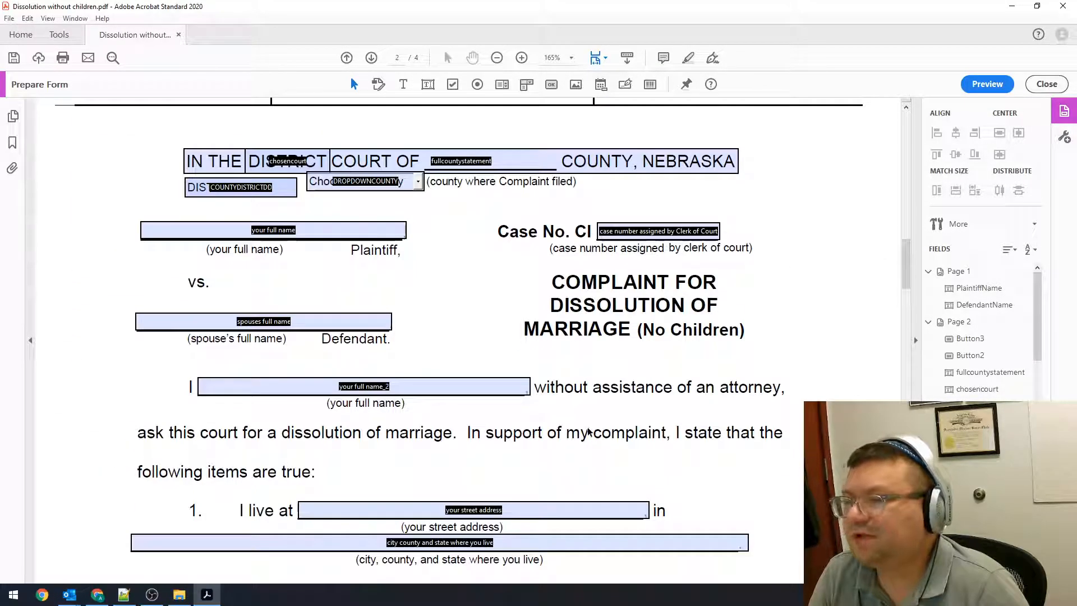
click(246, 165)
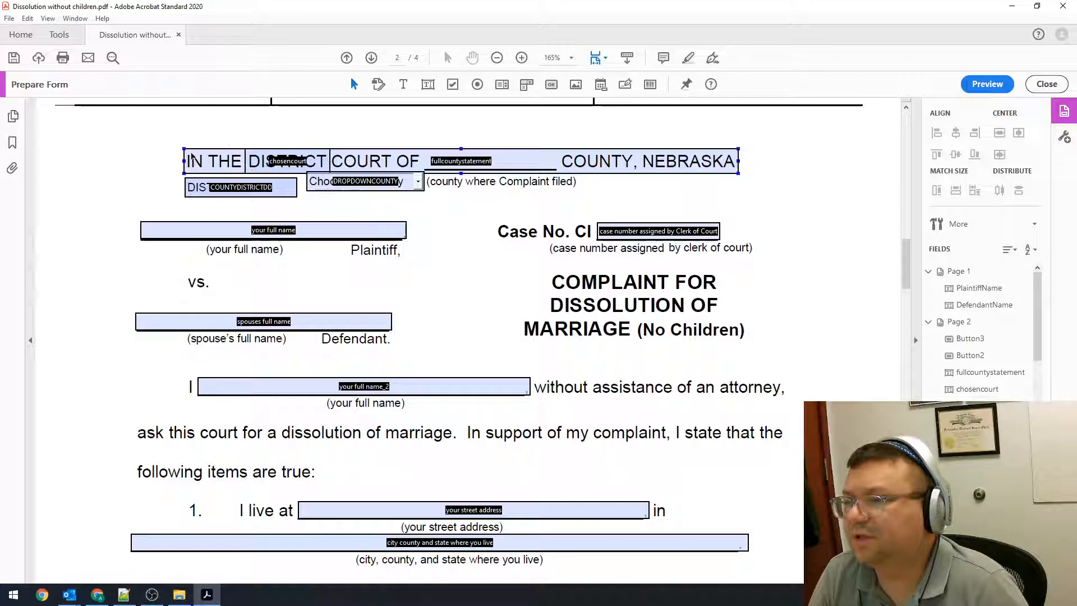
click(265, 295)
click(273, 230)
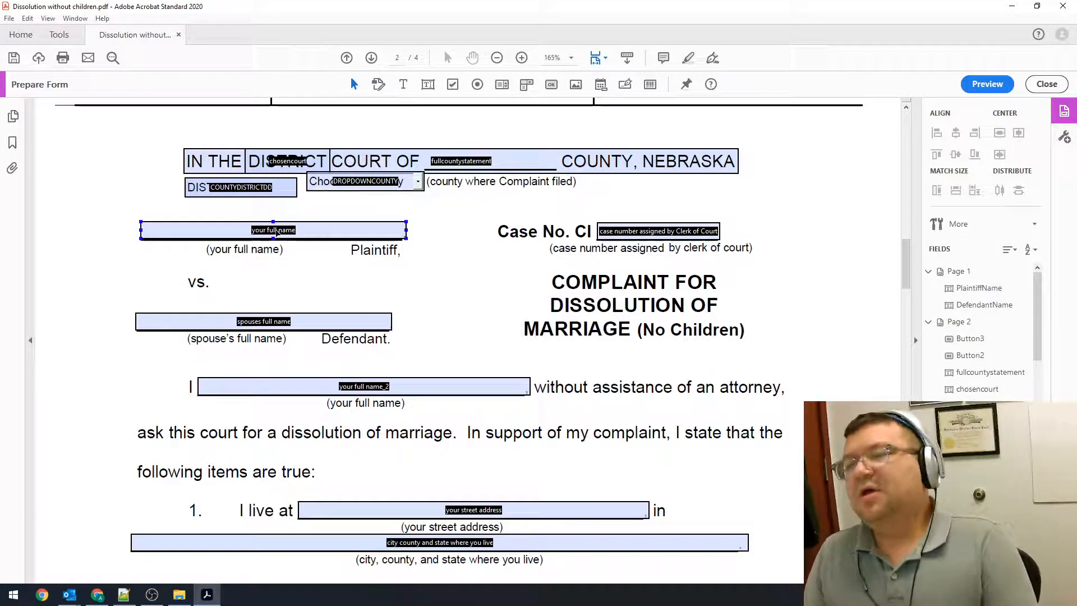
right_click(278, 231)
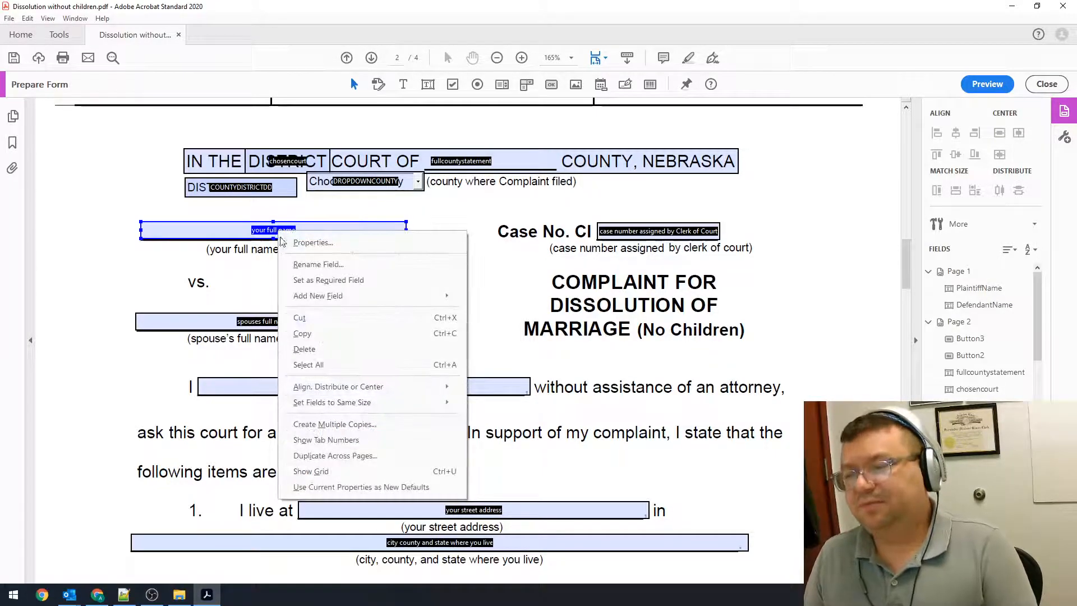
double_click(251, 218)
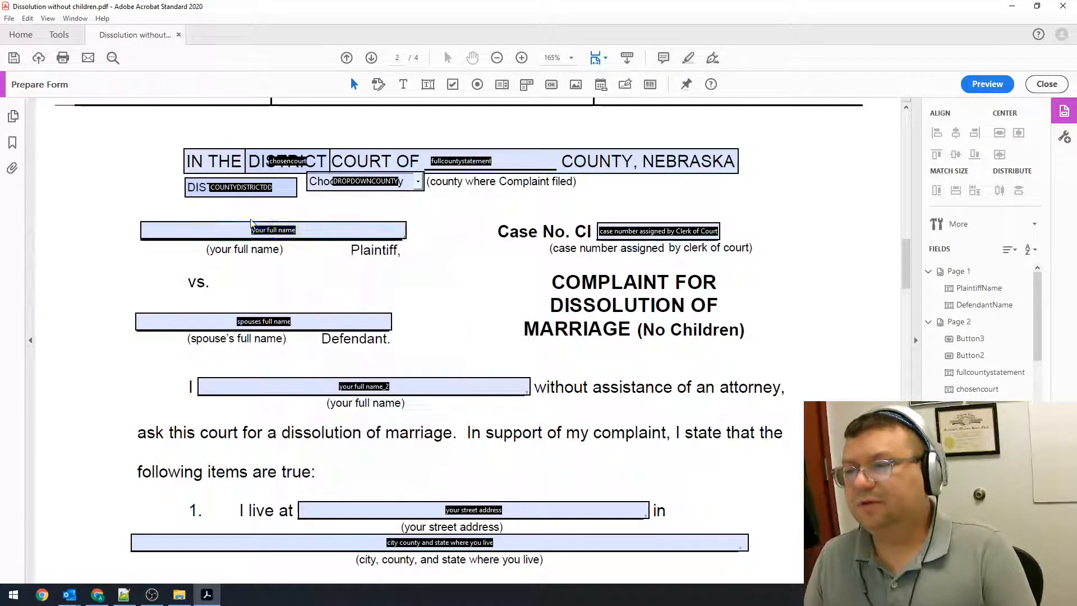
right_click(281, 233)
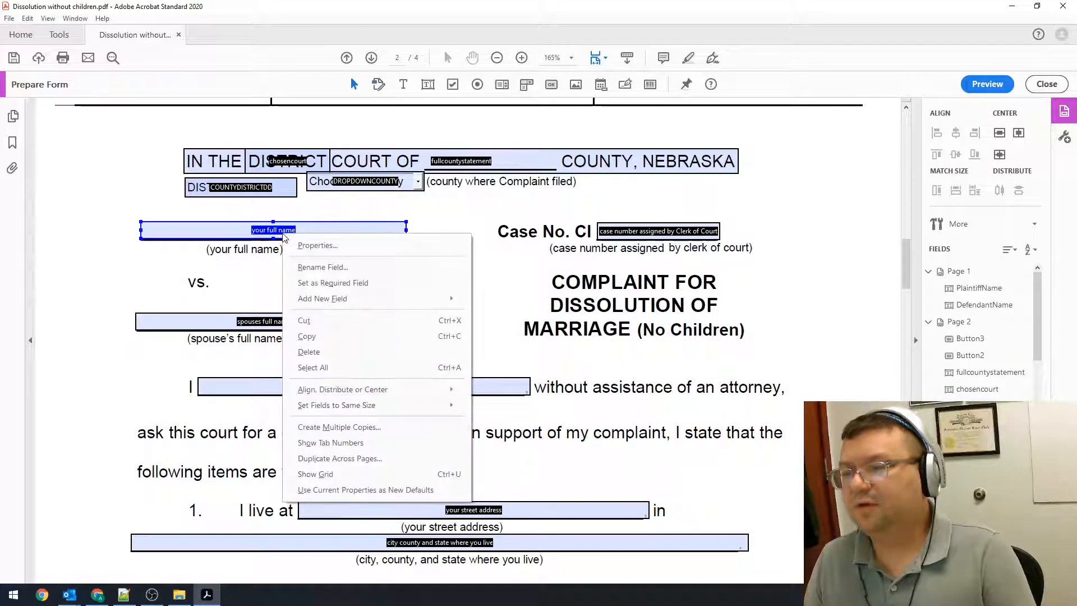
click(339, 266)
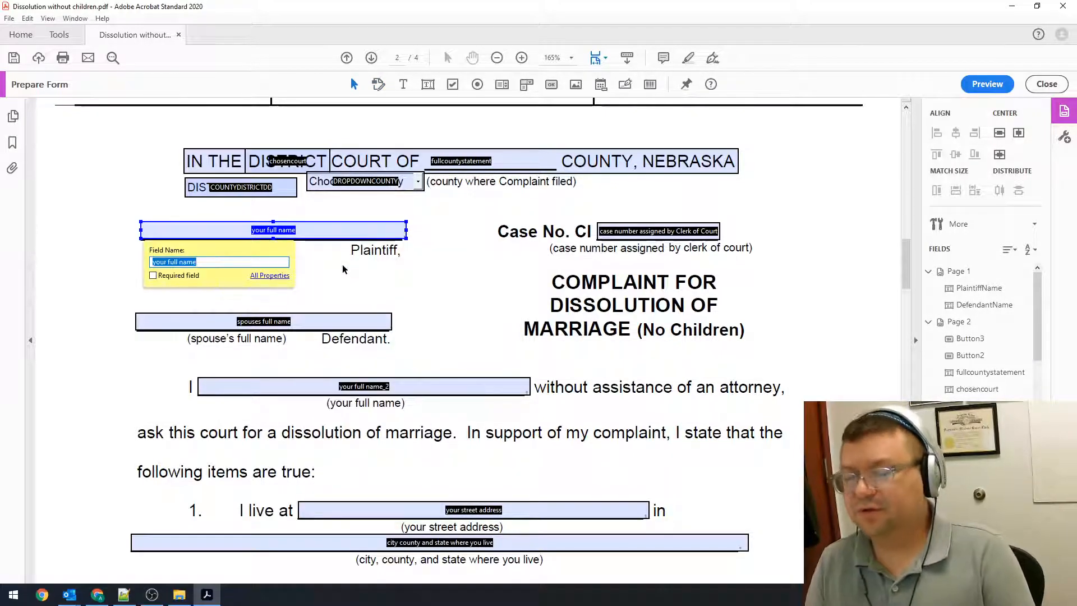
text(PlaintiffName)
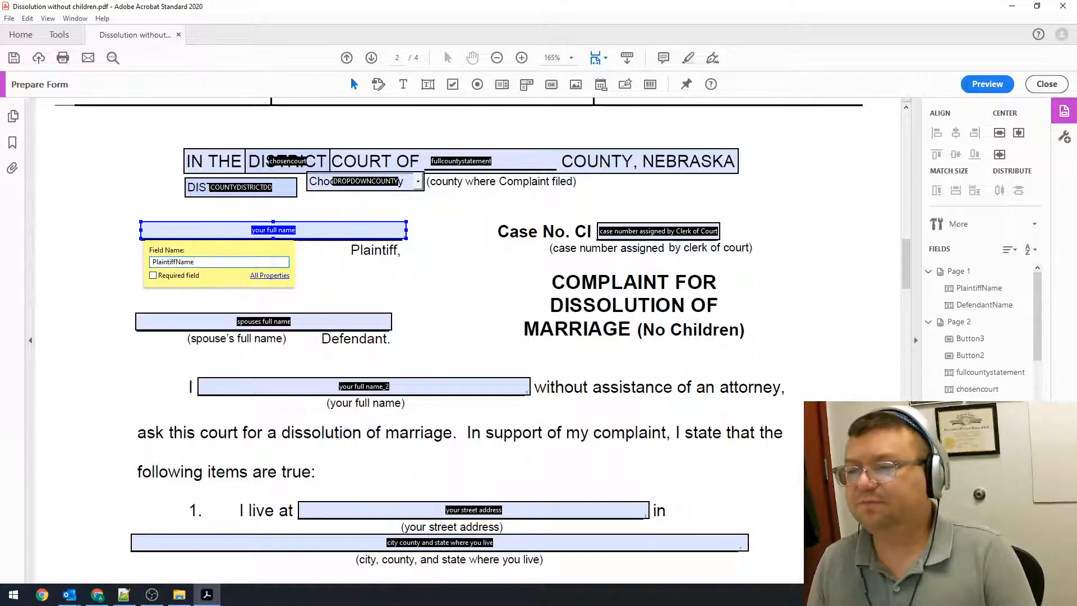
key(Return)
- Rename the spouse's full-name field above "Defendant" in the page 2 caption as DefendantName
right_click(279, 323)
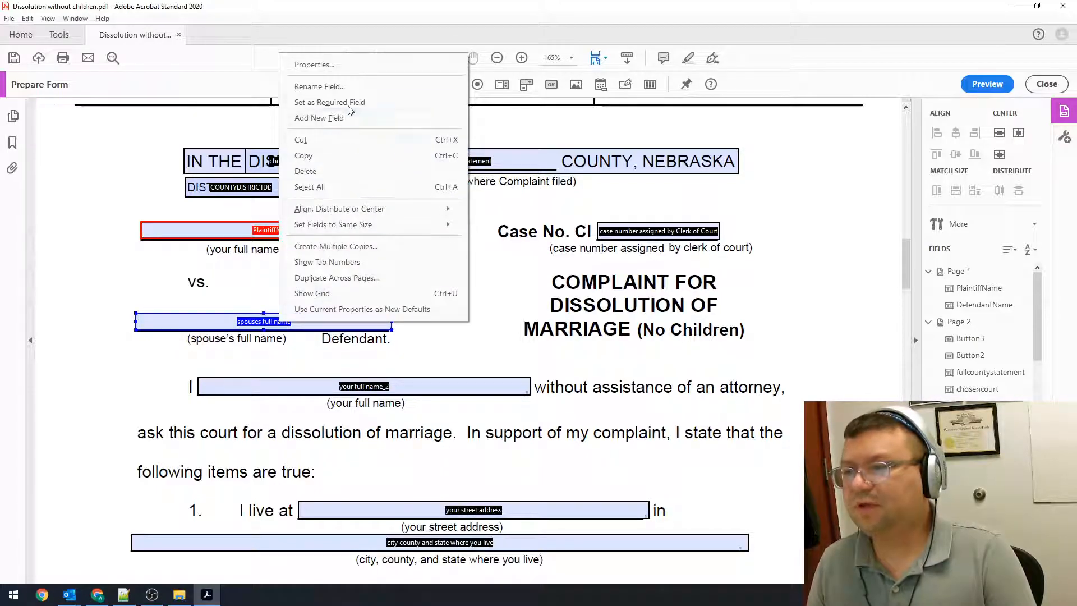
click(348, 88)
text(DefendantName)
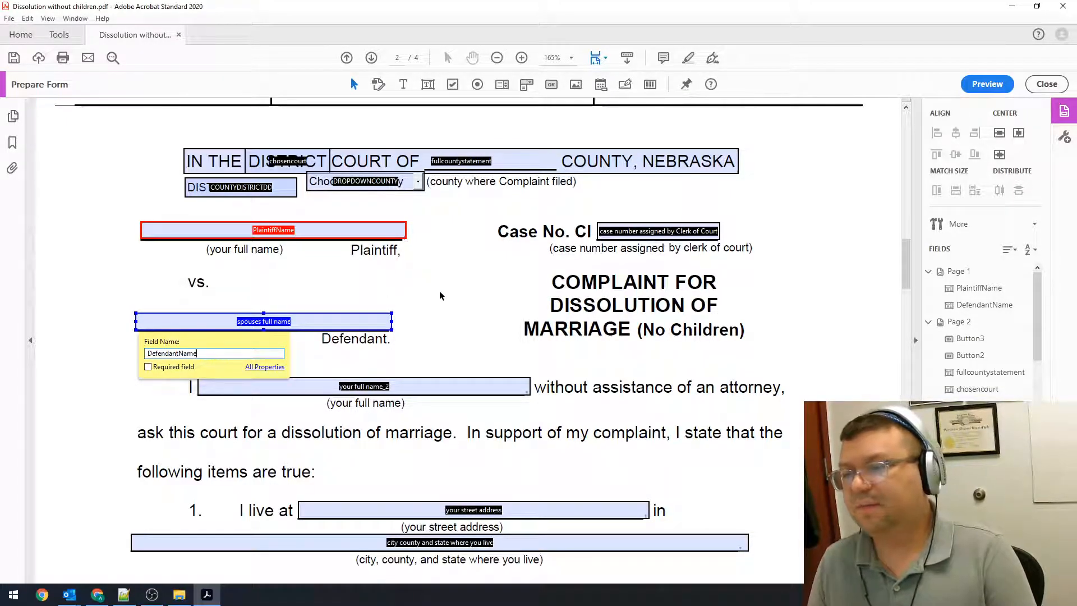
click(439, 295)
- Rename the full-name field before "without assistance of an attorney" as PlaintiffName
click(374, 387)
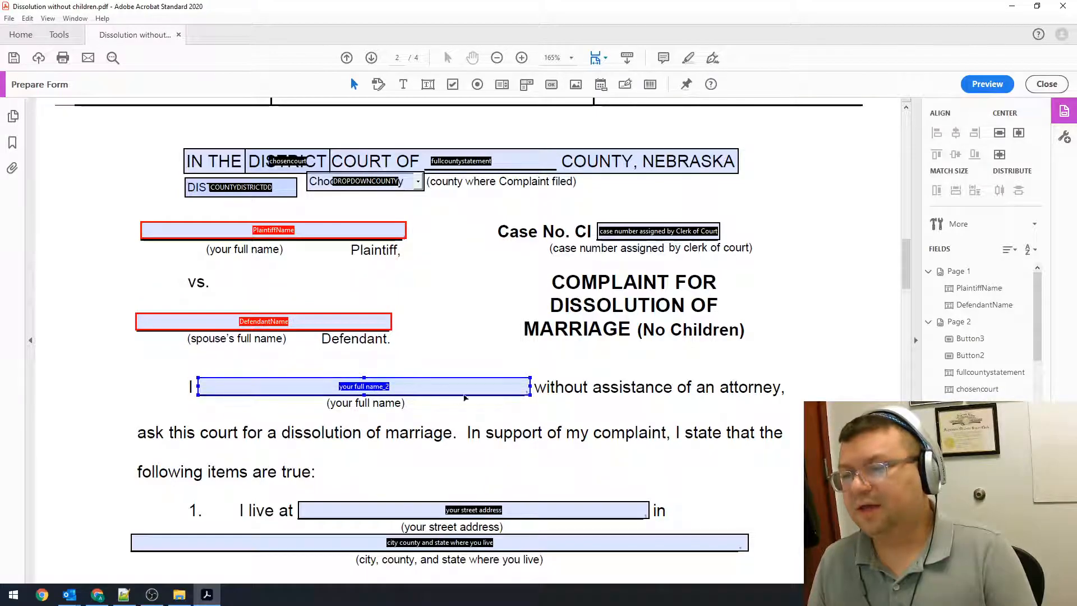
right_click(382, 388)
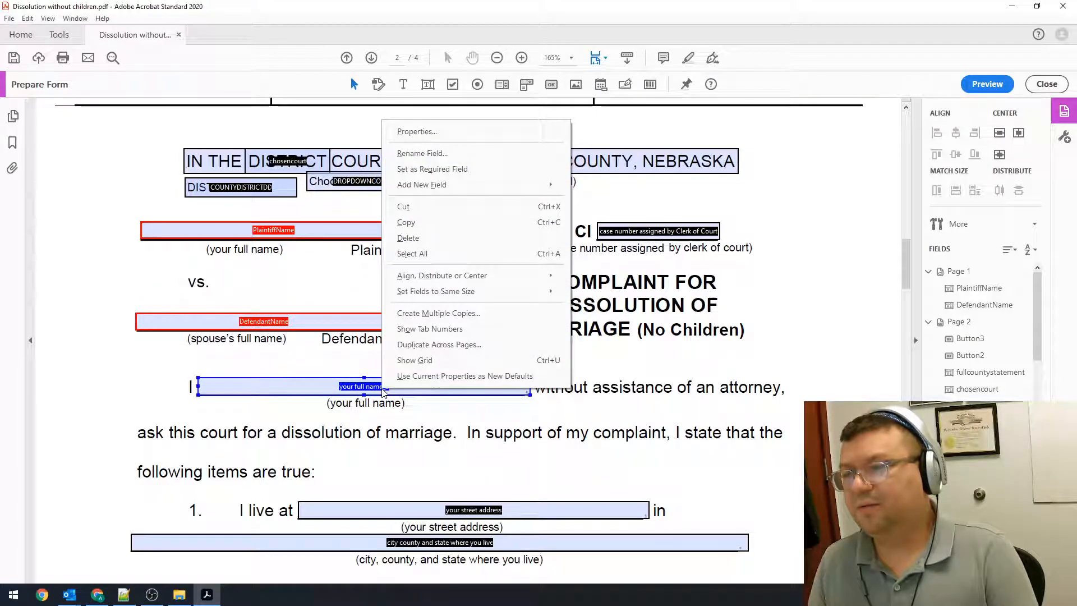
click(442, 152)
text(PlaintiffName)
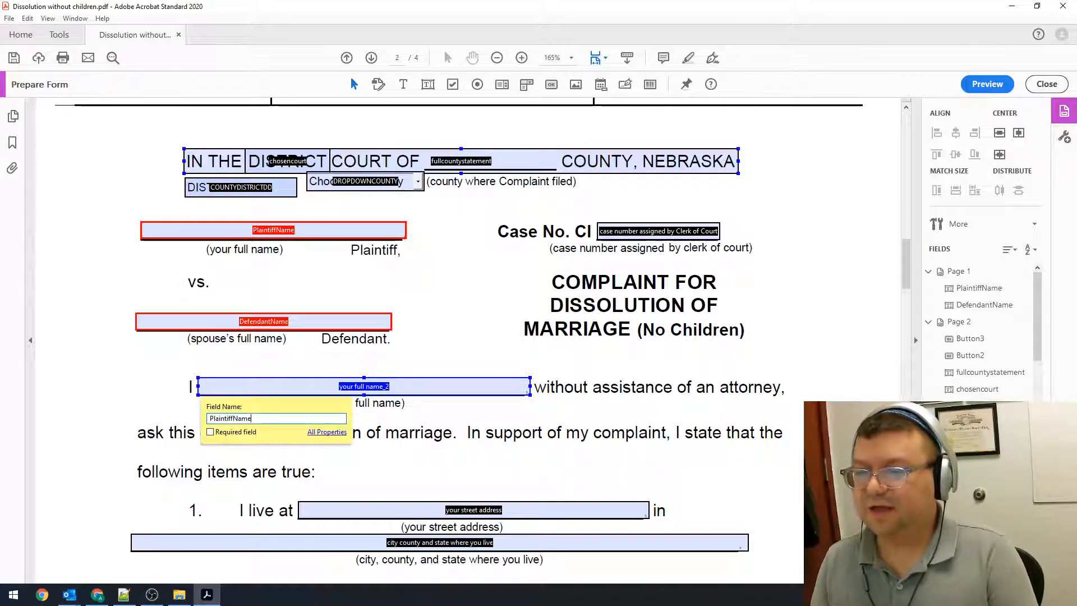
key(Return)
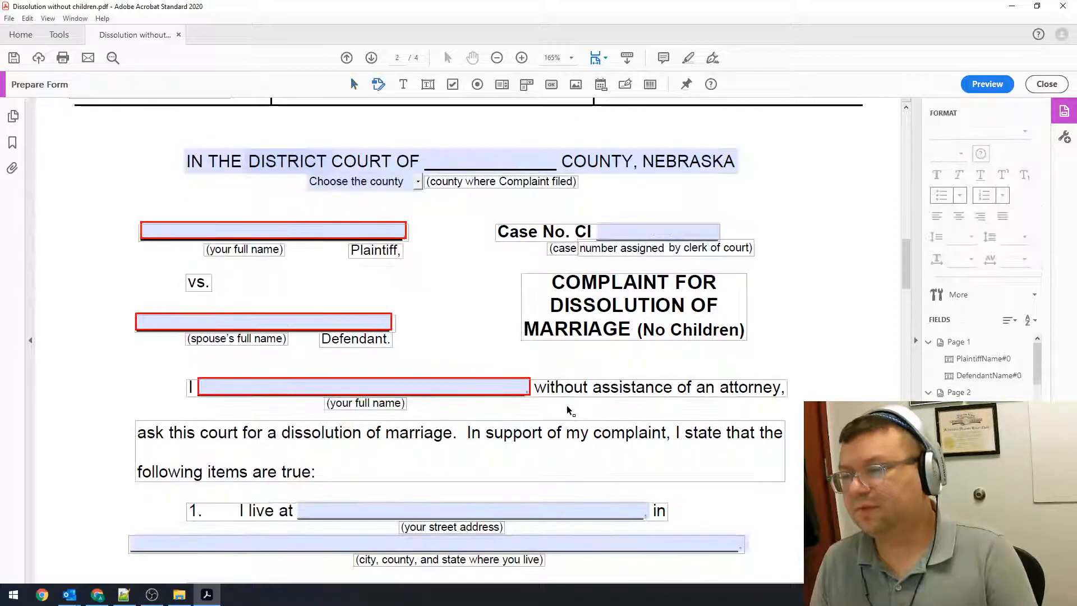
- Rename the Full Name (Plaintiff) field below the signature line on the last page as PlaintiffName
scroll(604, 425, down, 2)
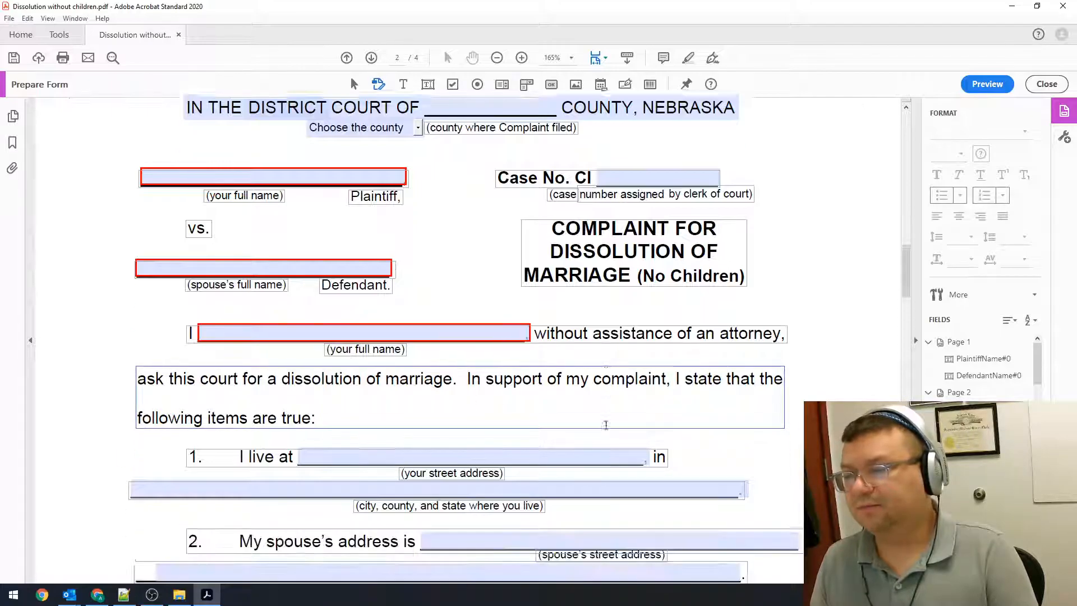
scroll(605, 424, up, 3)
scroll(604, 424, down, 16)
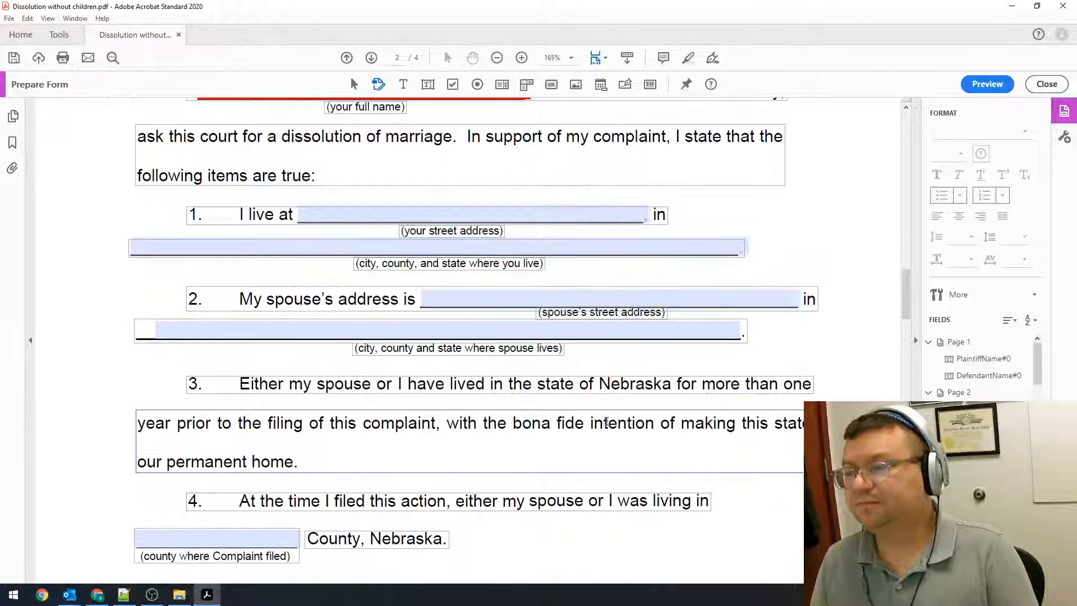
scroll(607, 425, down, 8)
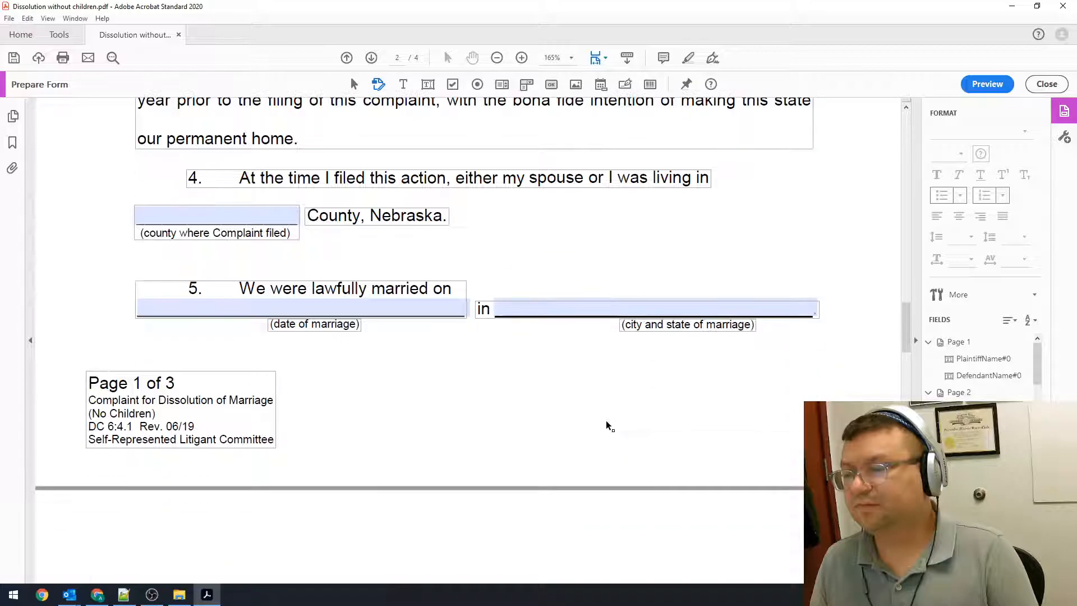
scroll(607, 425, down, 20)
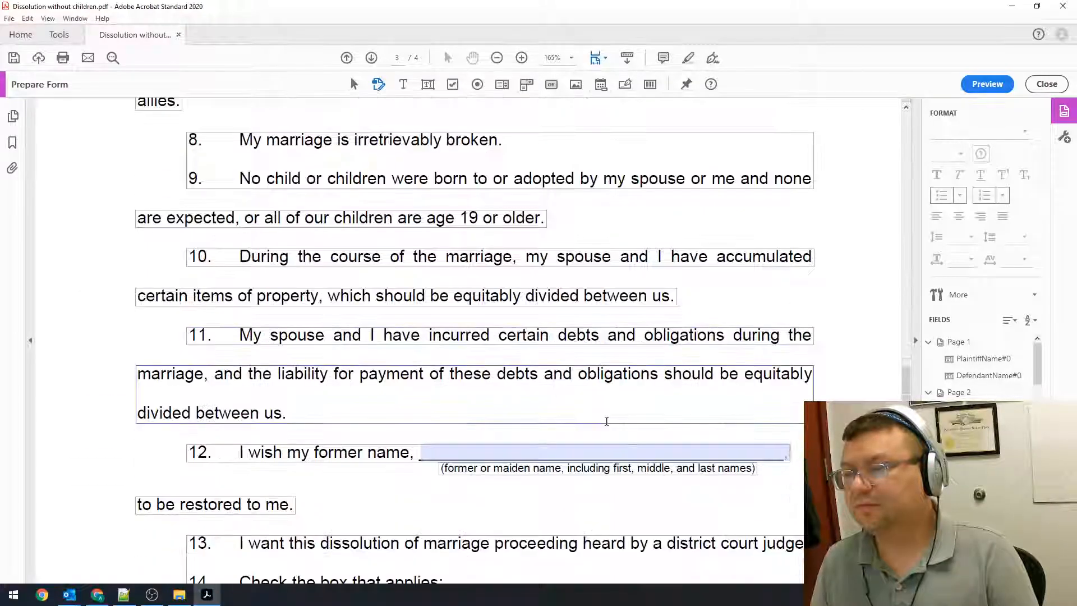
scroll(606, 425, down, 6)
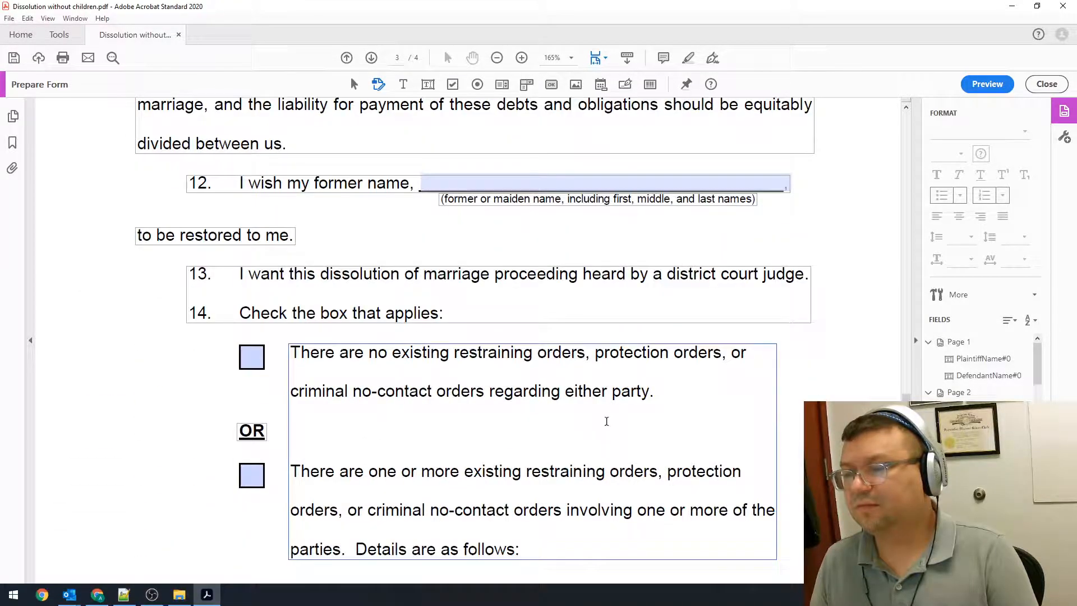
scroll(606, 422, down, 20)
scroll(605, 419, down, 17)
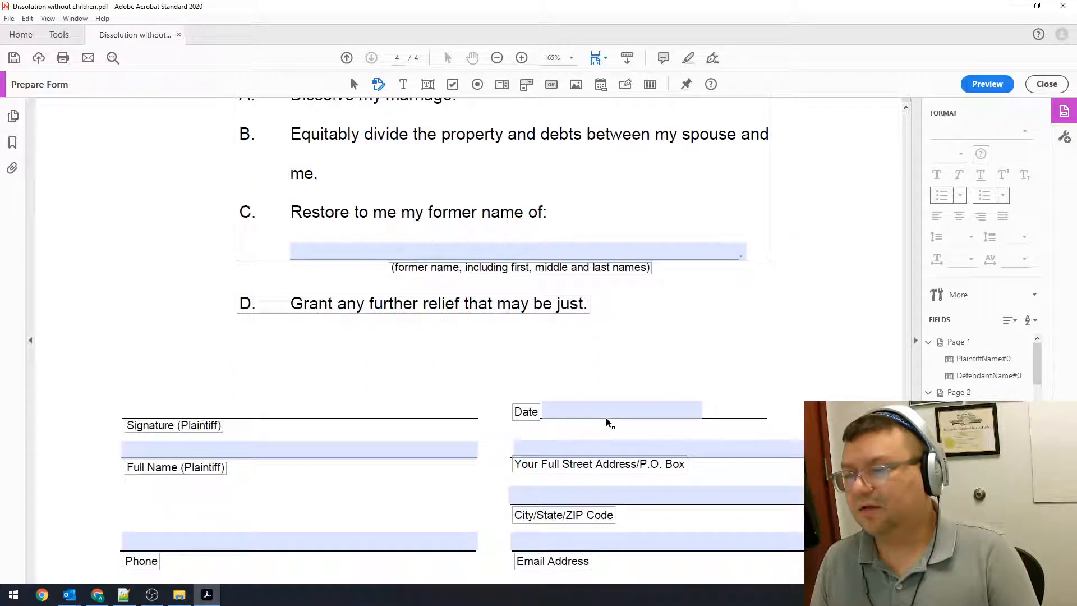
scroll(606, 417, down, 5)
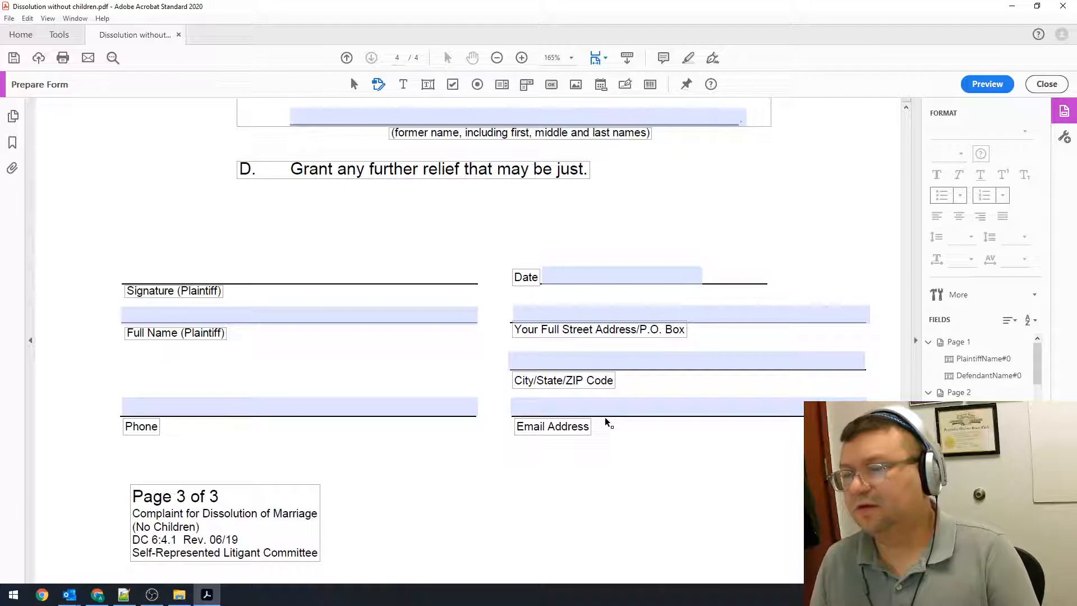
click(256, 313)
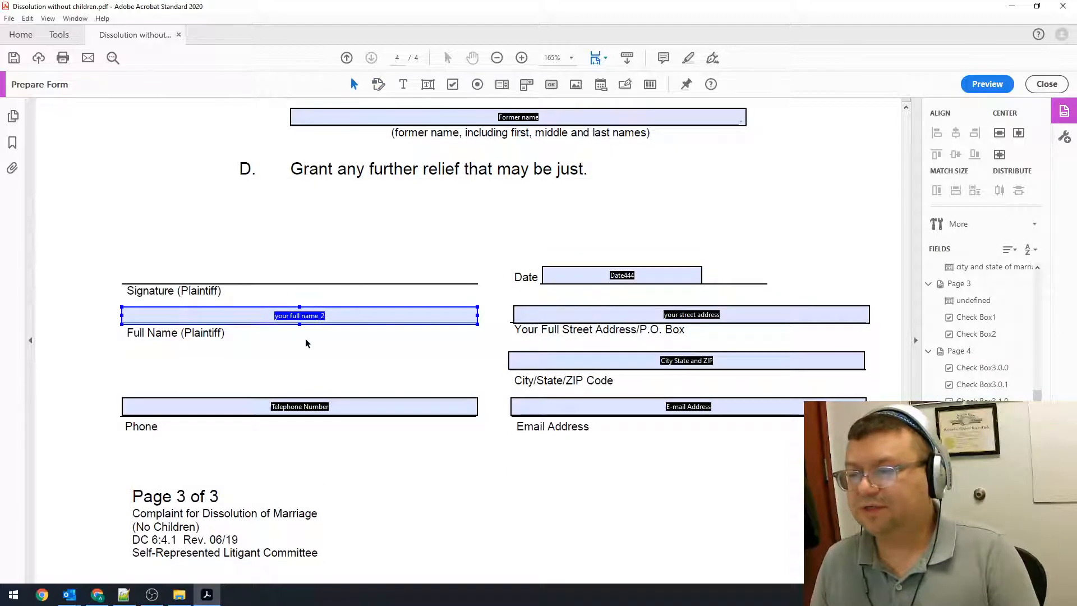
right_click(308, 323)
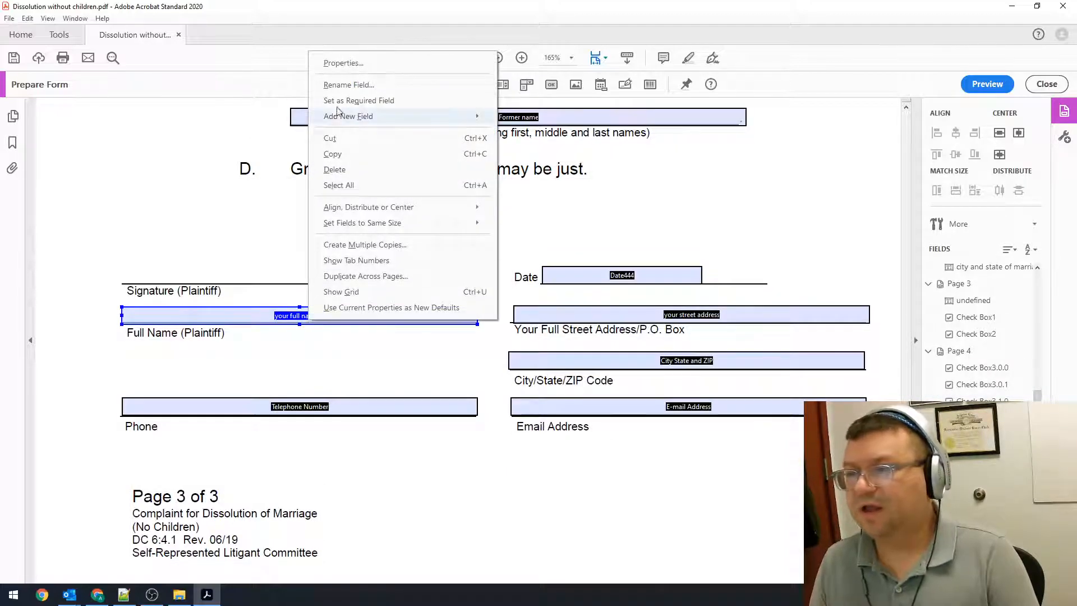
click(350, 87)
text(Pl)
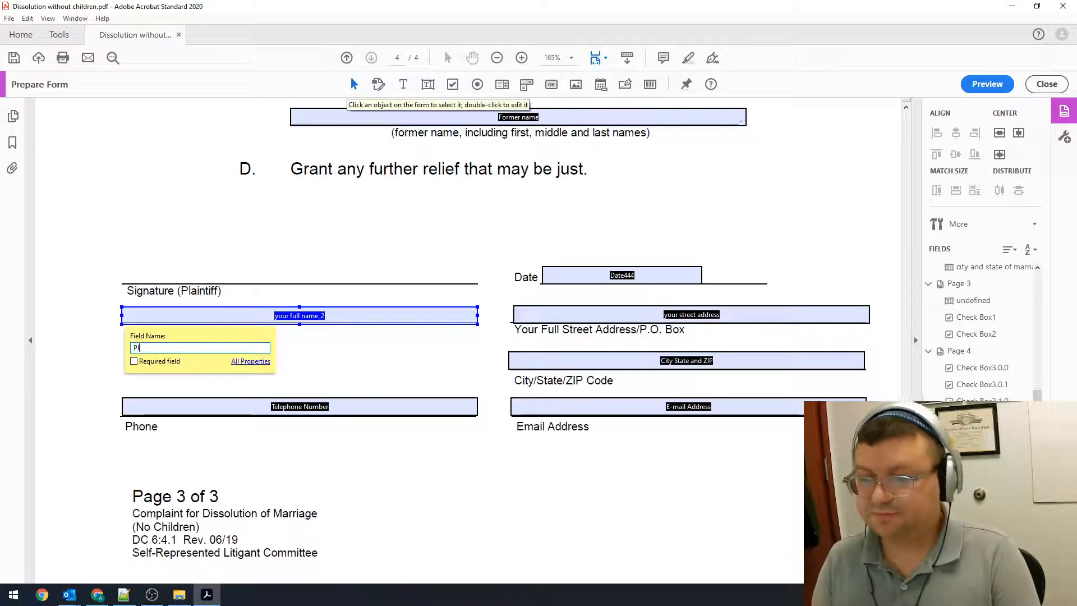
text(aintiffName)
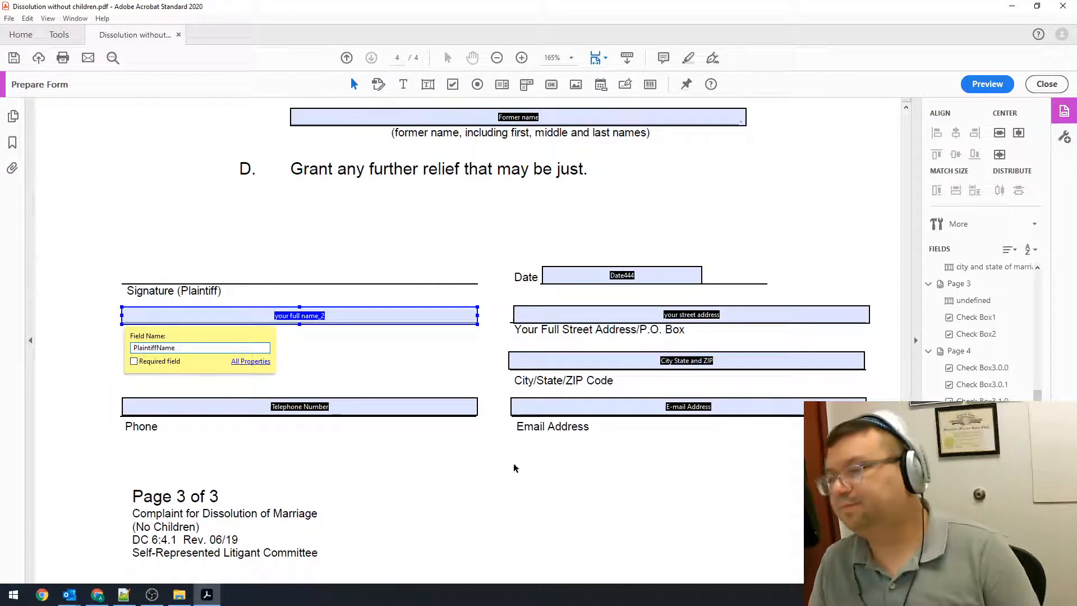
click(503, 530)
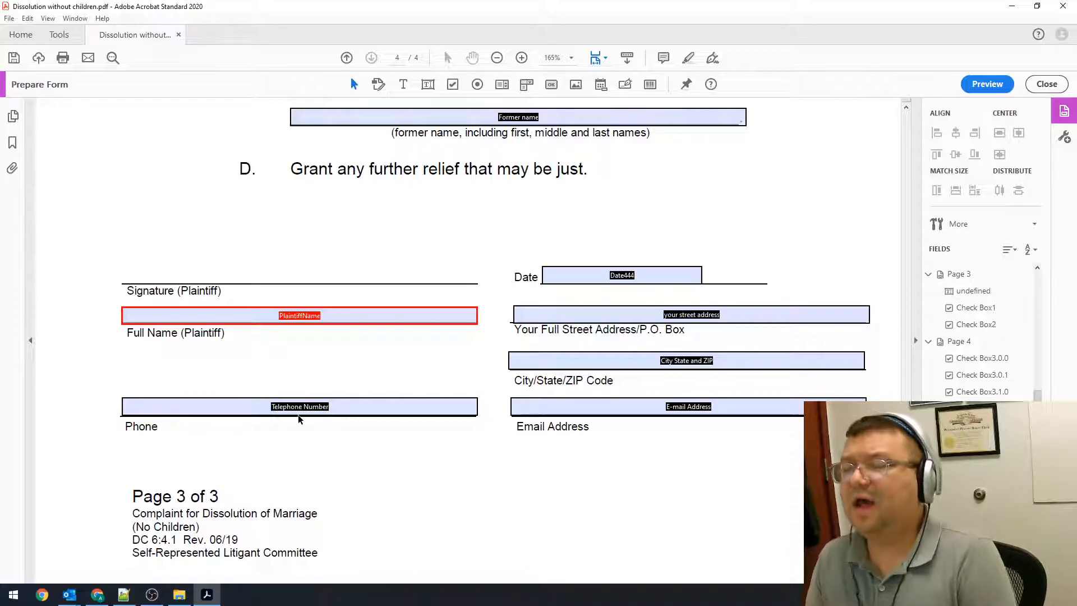
- Review the PlaintiffName and DefendantName fields on the complaint pages against the matching fields on the questionnaire page
scroll(508, 514, up, 8)
scroll(507, 519, down, 3)
scroll(486, 516, up, 15)
scroll(485, 516, up, 20)
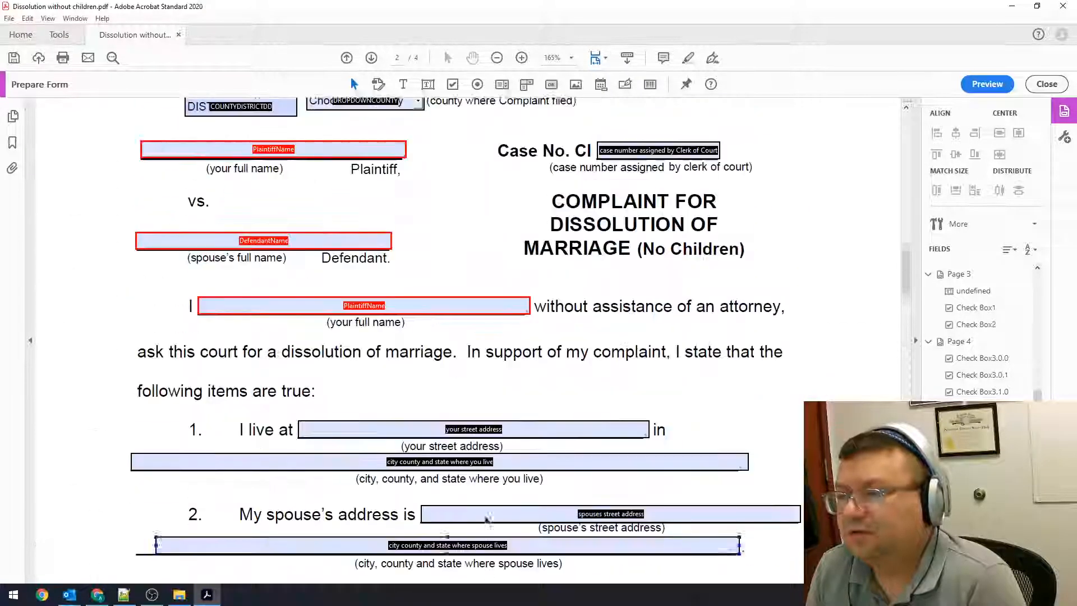
scroll(485, 516, up, 2)
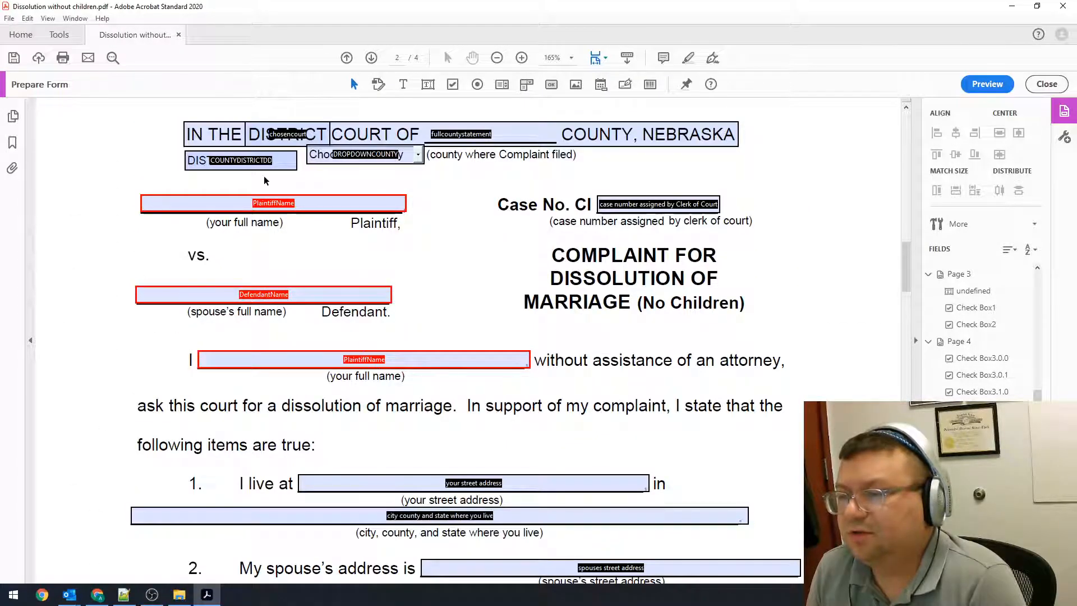
scroll(339, 232, up, 15)
click(535, 219)
scroll(560, 243, down, 1)
scroll(562, 250, up, 1)
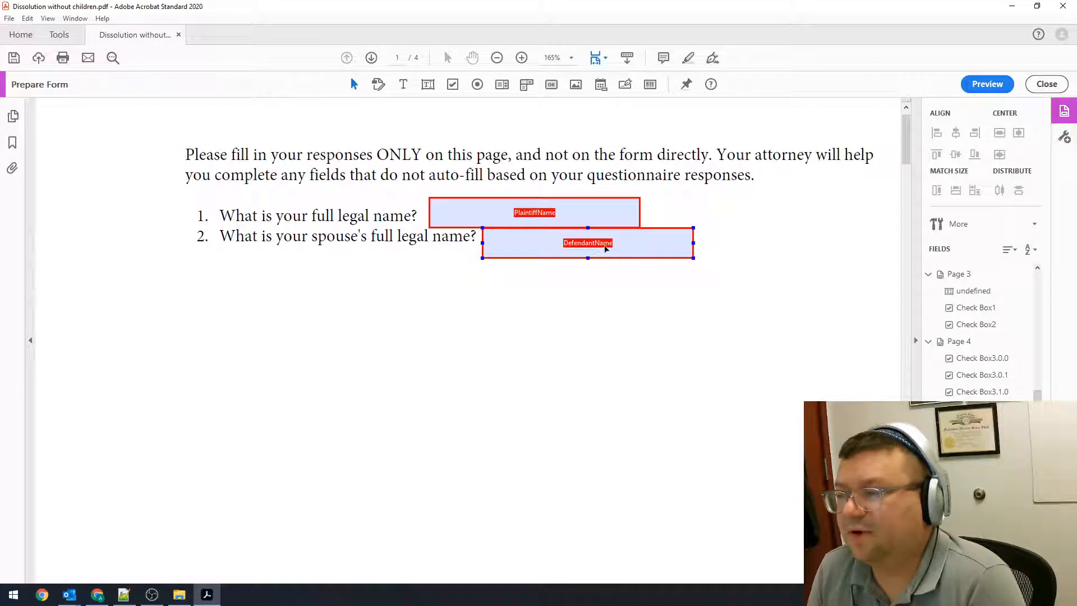
scroll(604, 247, down, 15)
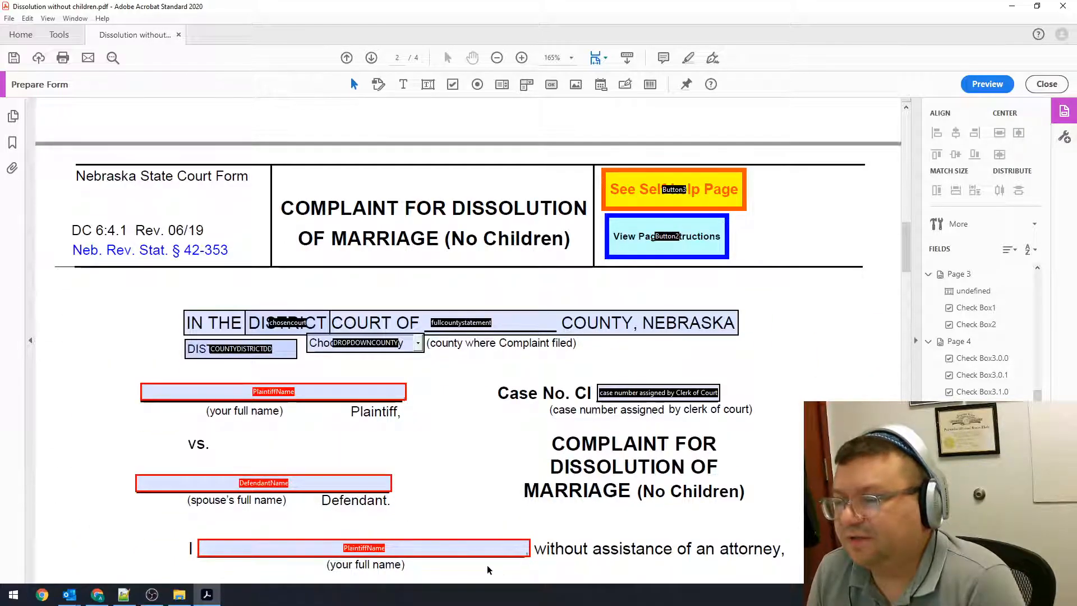
scroll(547, 439, up, 15)
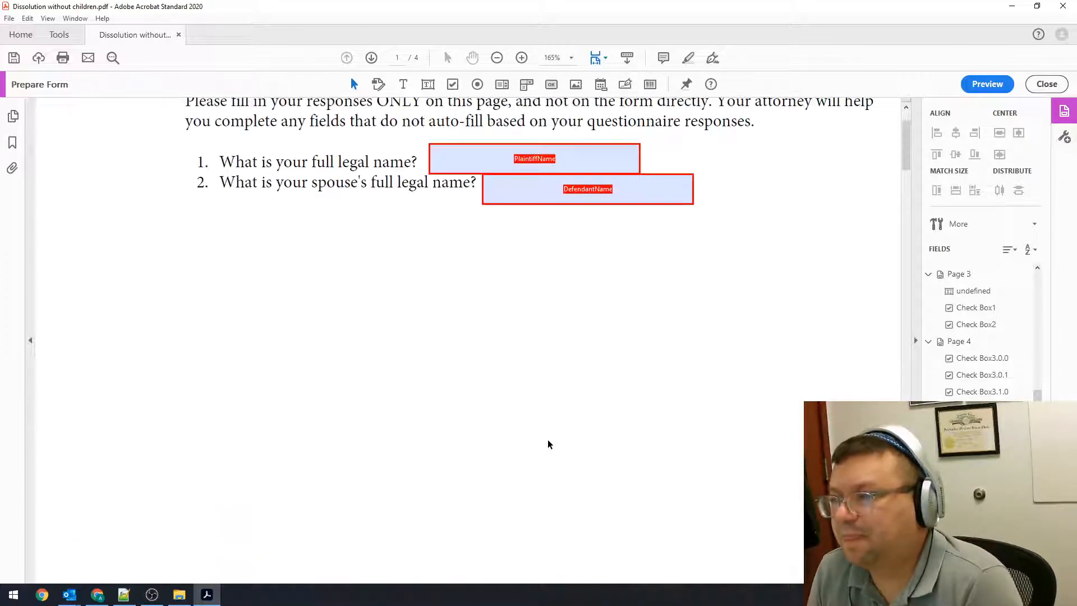
- Exit form editing and save the questionnaire PDF
click(1046, 84)
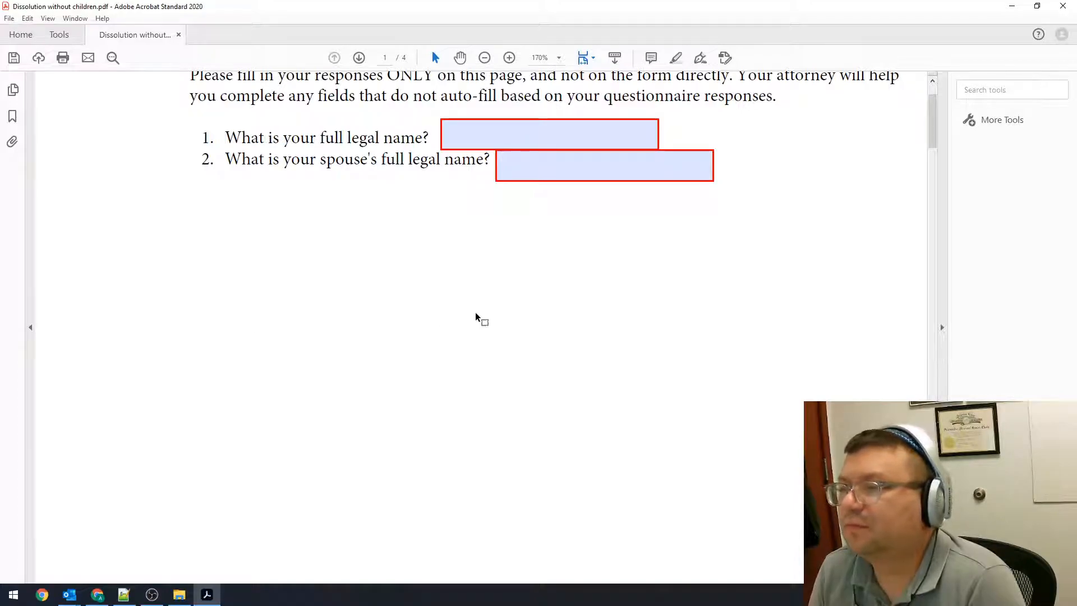
scroll(475, 312, up, 3)
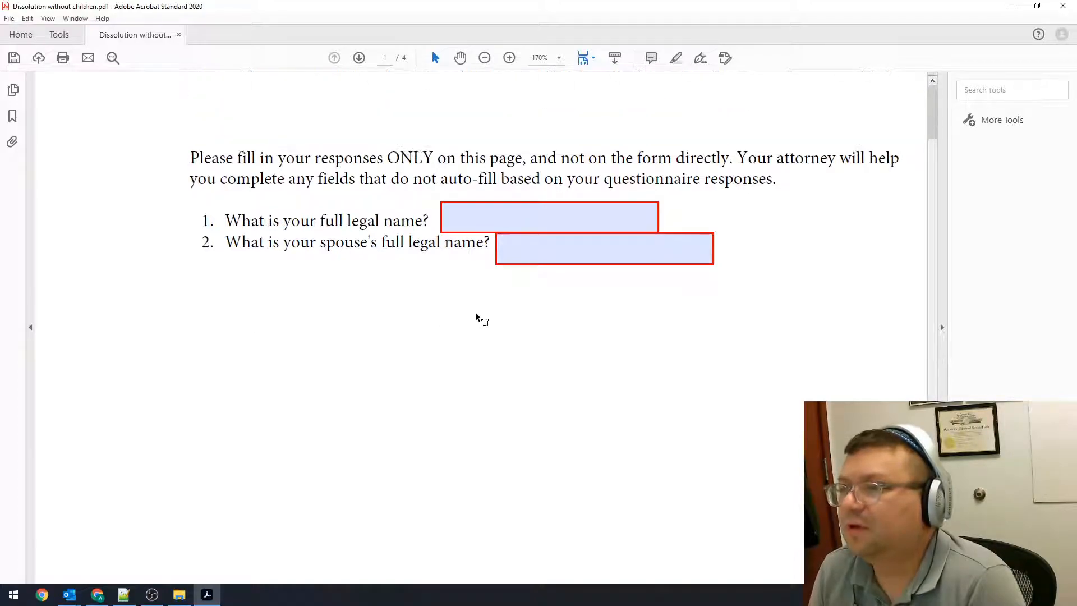
click(9, 18)
click(40, 90)
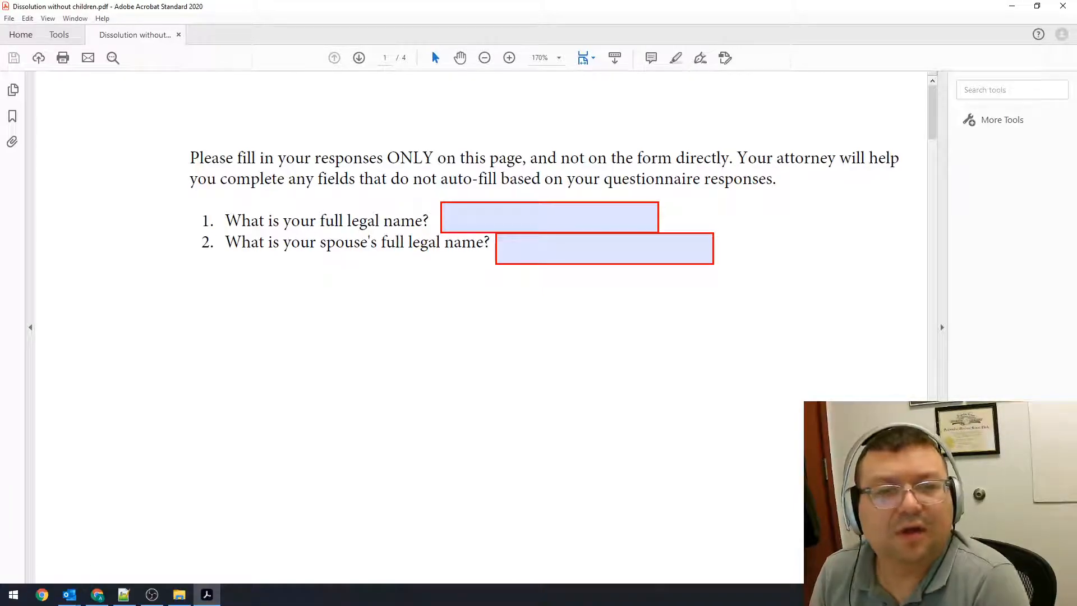
- Switch to the dissolution form open in Adobe Acrobat Reader DC
key(alt+Tab)
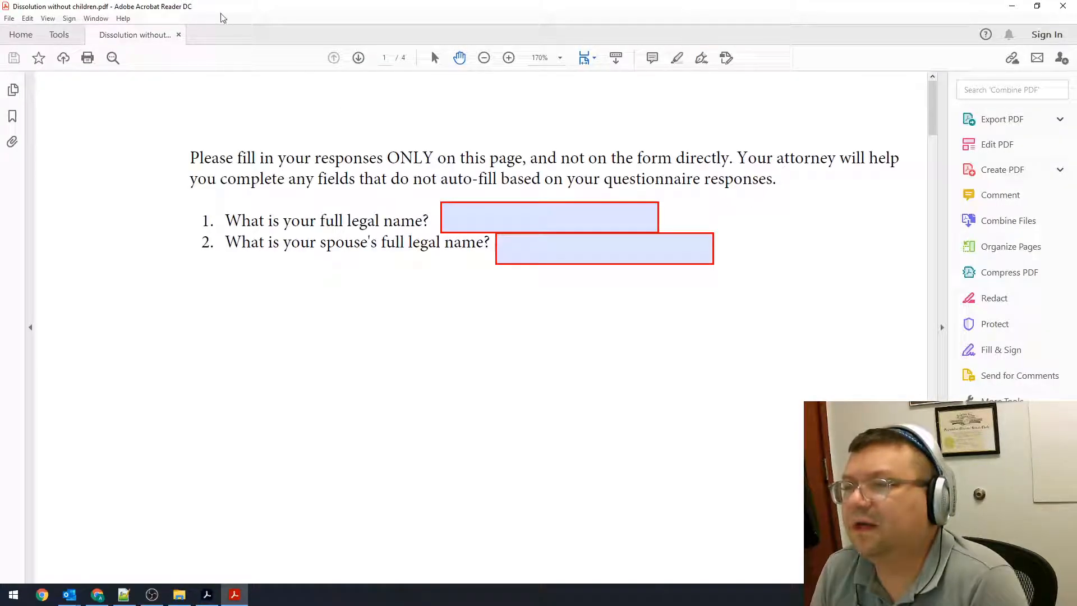
- Enter George Washington as the full legal name and Martha Washington as the spouse's full legal name on the questionnaire page
scroll(760, 324, down, 5)
scroll(777, 321, down, 6)
scroll(777, 329, up, 7)
scroll(778, 330, up, 3)
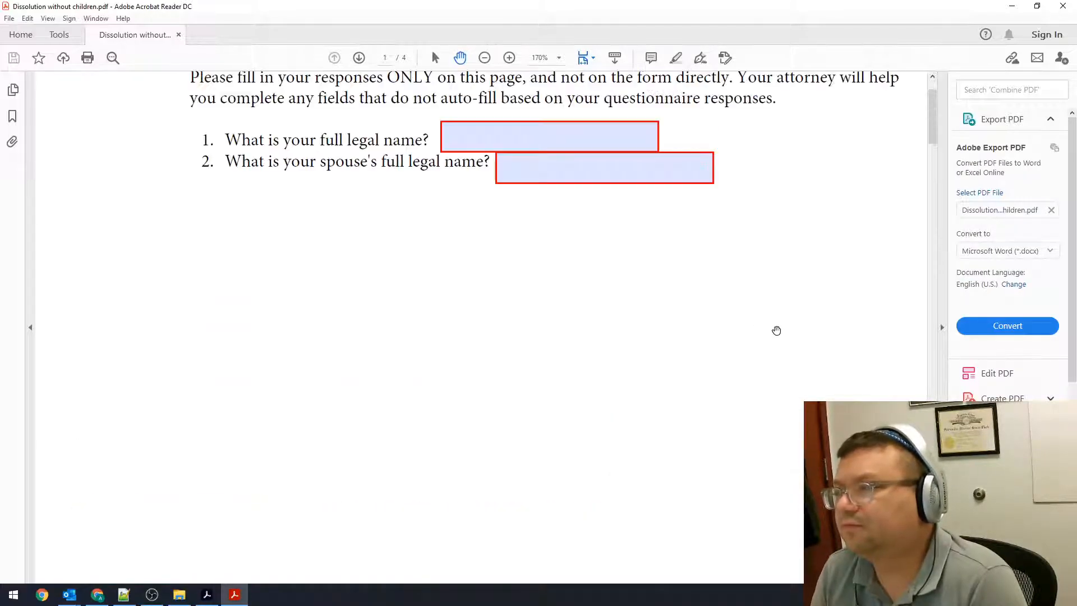
click(484, 58)
click(484, 58)
click(484, 57)
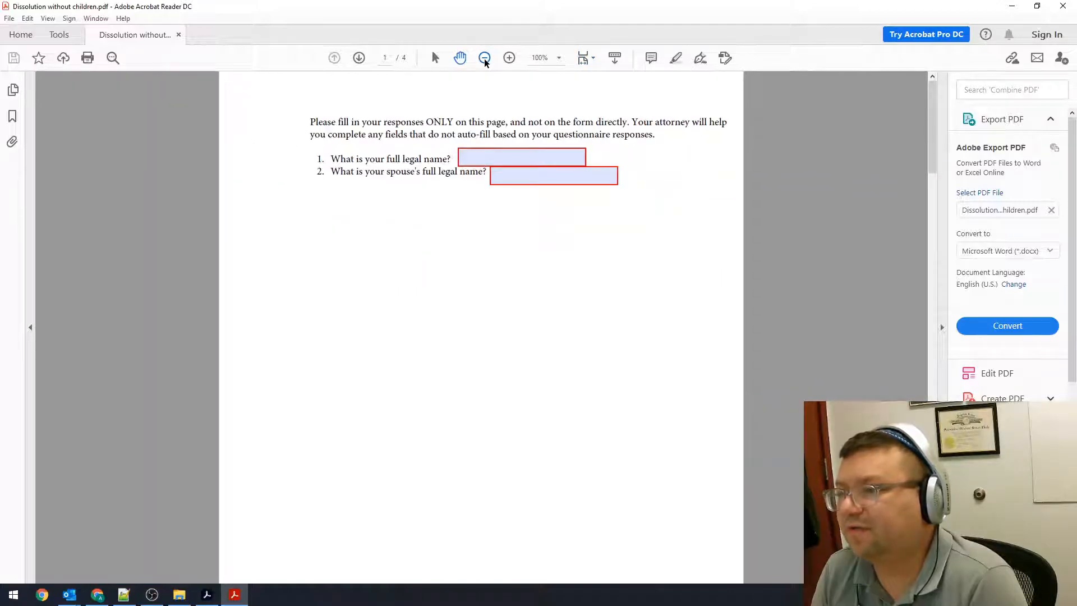
click(484, 57)
click(483, 57)
click(535, 130)
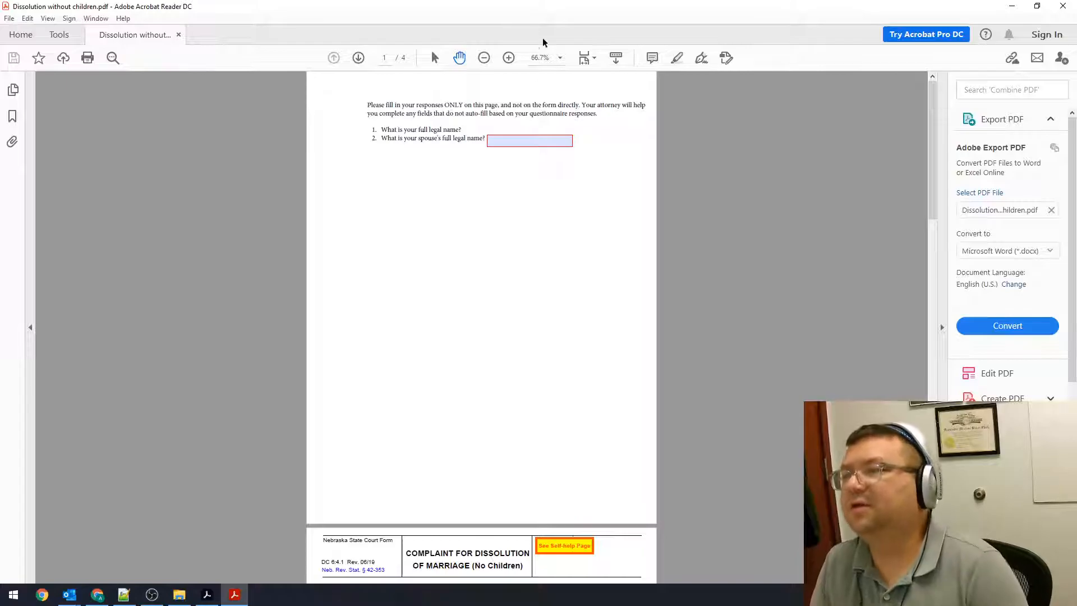
click(484, 58)
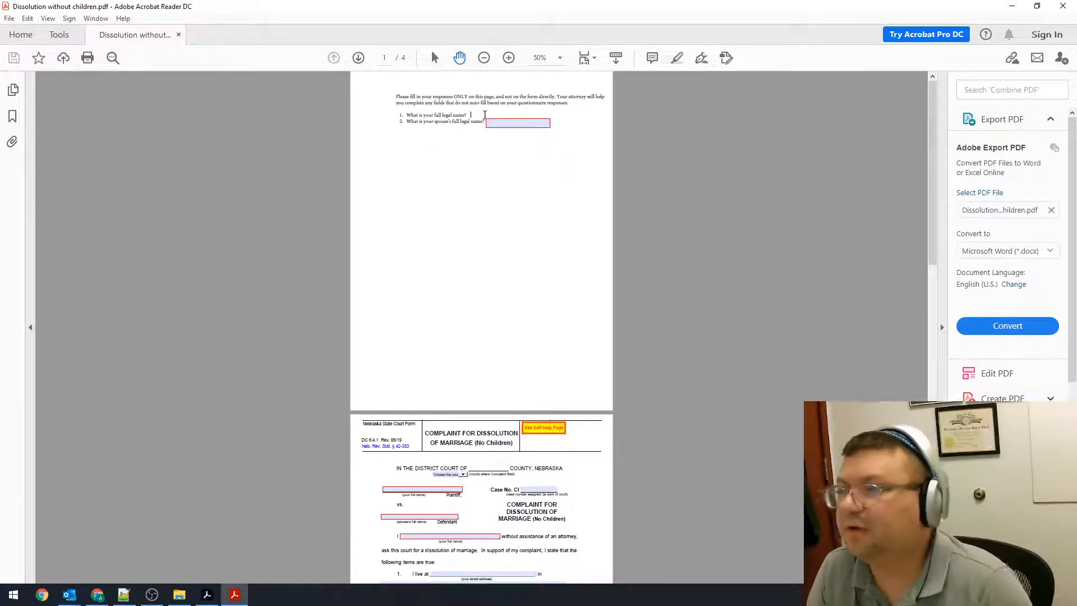
text(mith)
text(on)
key(Tab)
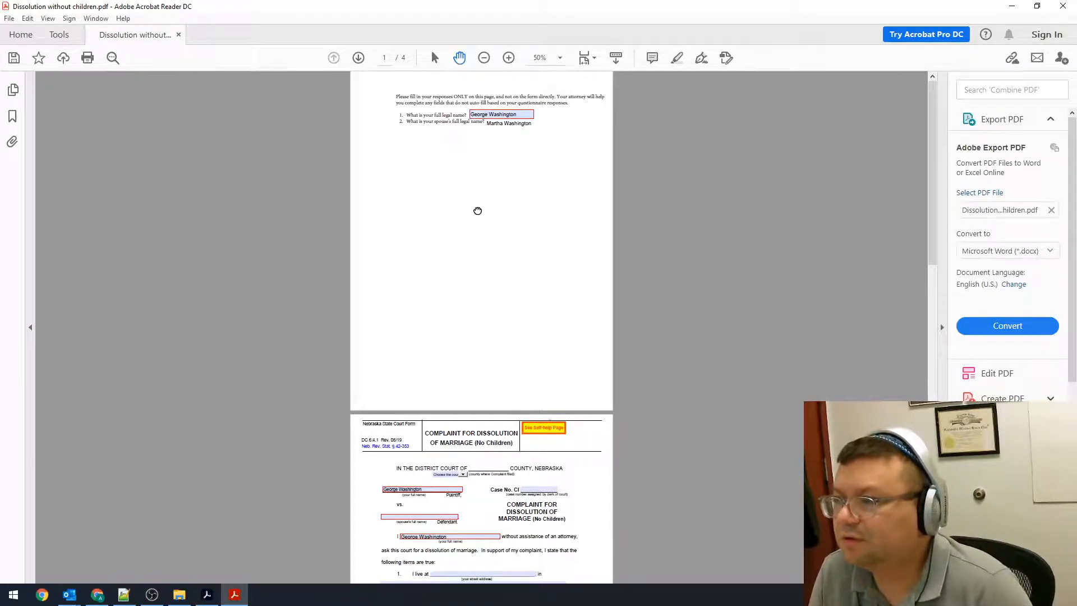
click(482, 236)
- Check the plaintiff and defendant name fields on the complaint's first page and the plaintiff name below the final signature line
scroll(588, 367, down, 2)
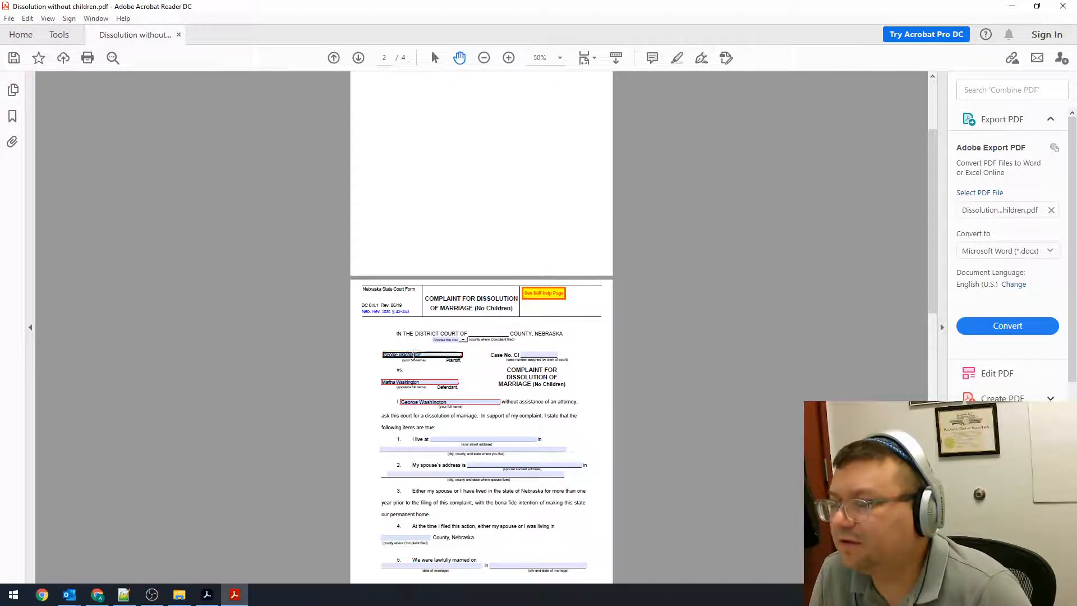
click(430, 381)
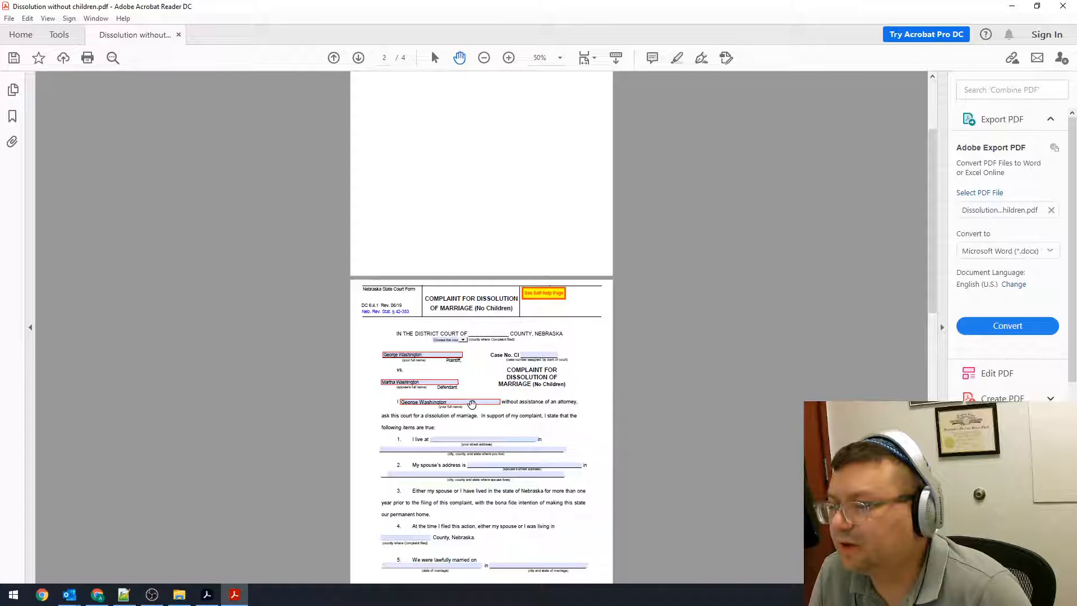
scroll(651, 373, down, 8)
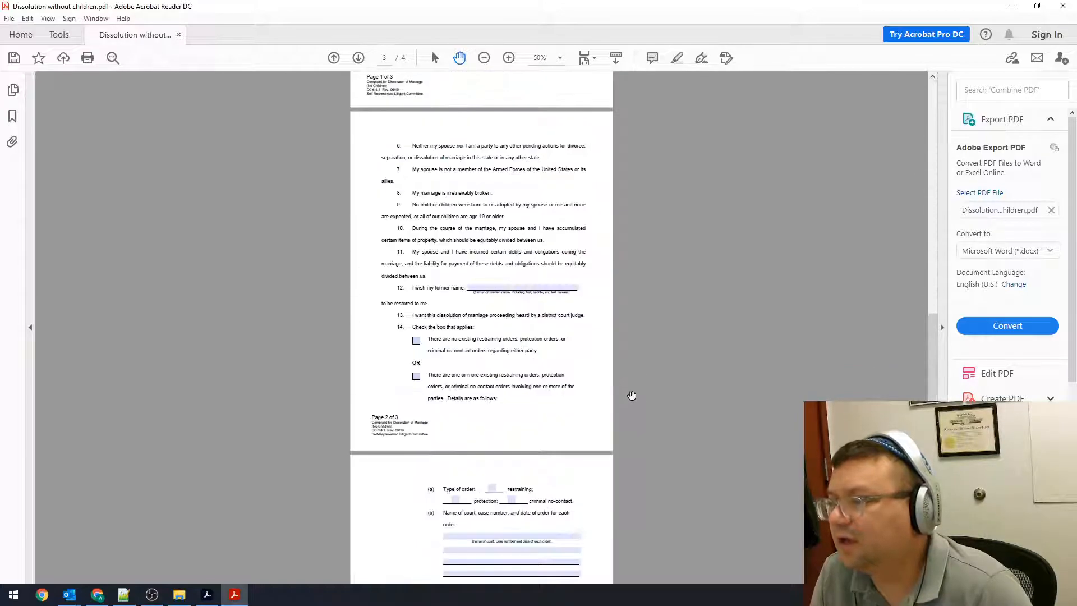
scroll(631, 395, down, 3)
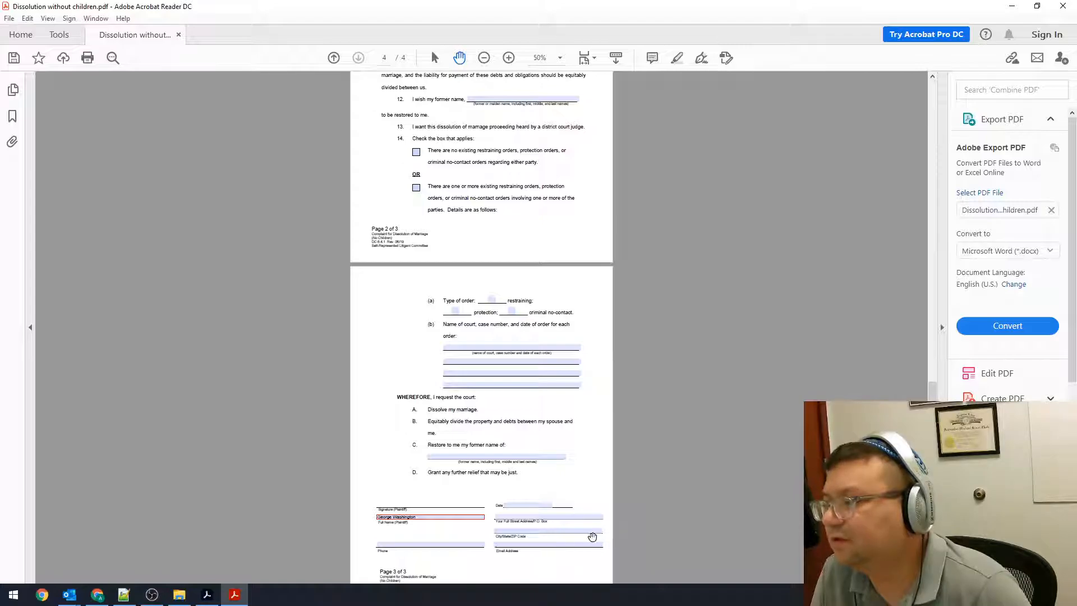
scroll(592, 537, down, 1)
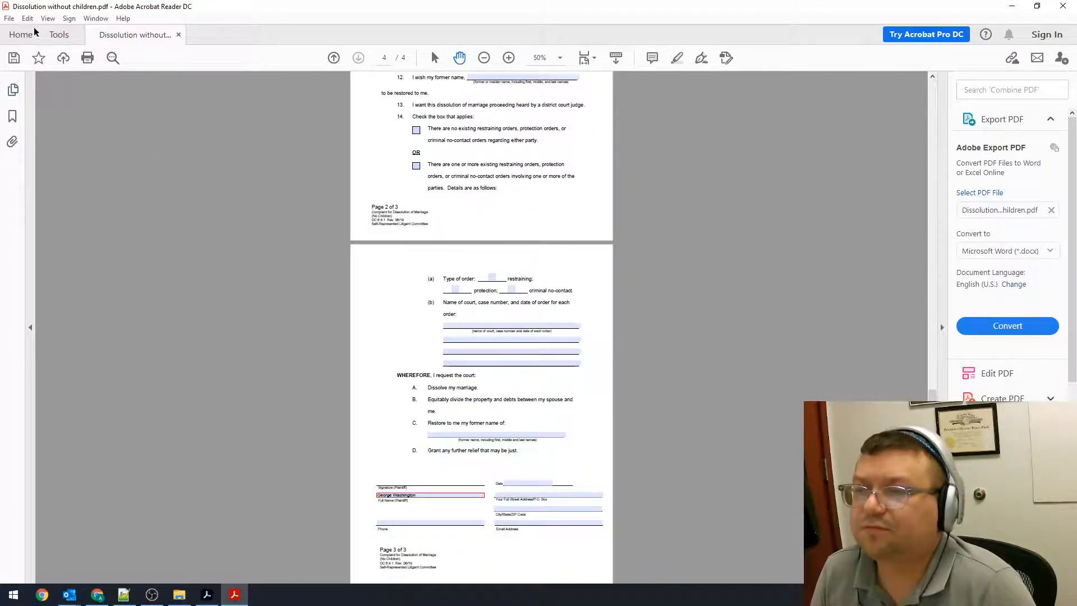
- Save the filled form in the Documents folder as "Dissolution without children with responses.pdf" and close it
click(9, 18)
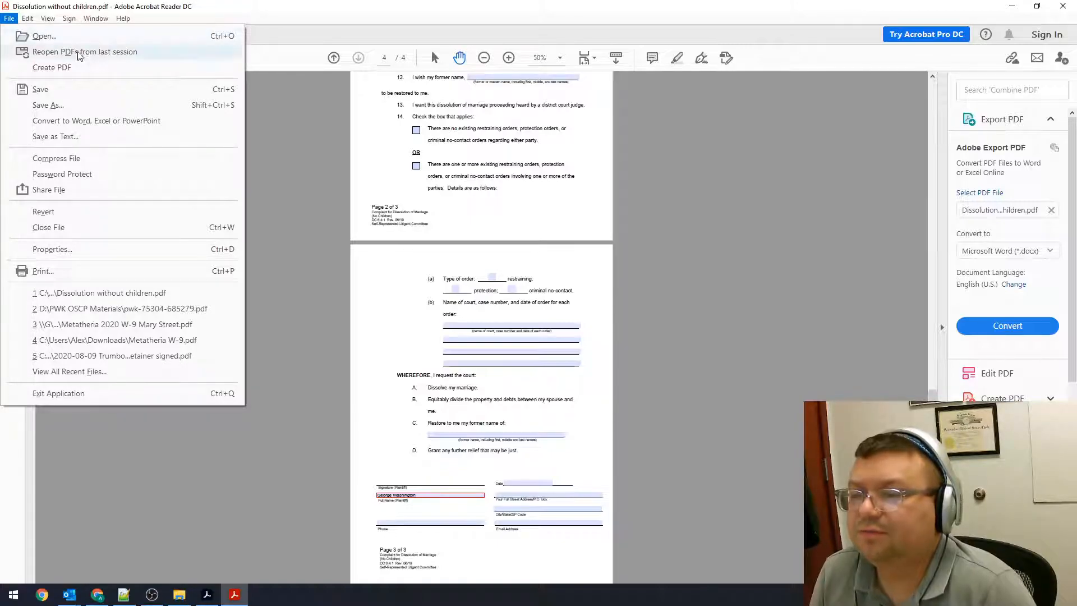
click(77, 106)
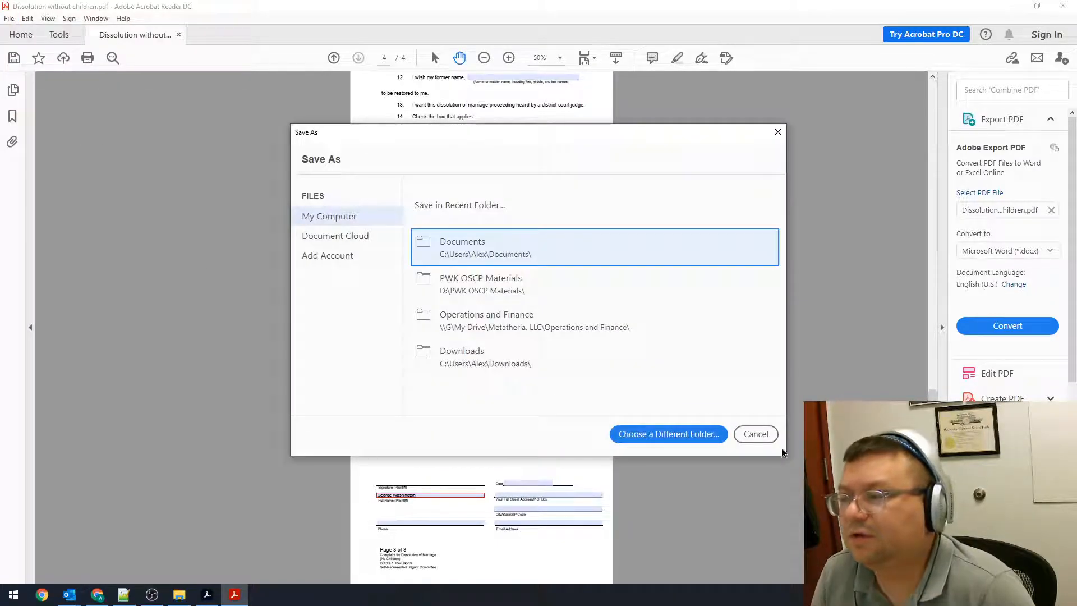
click(668, 433)
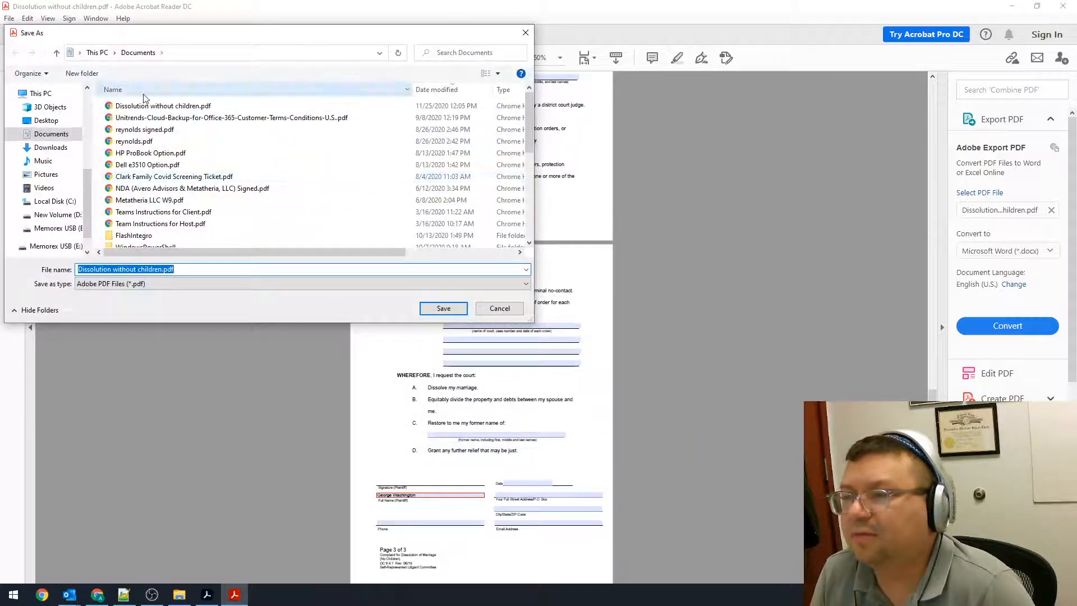
click(206, 270)
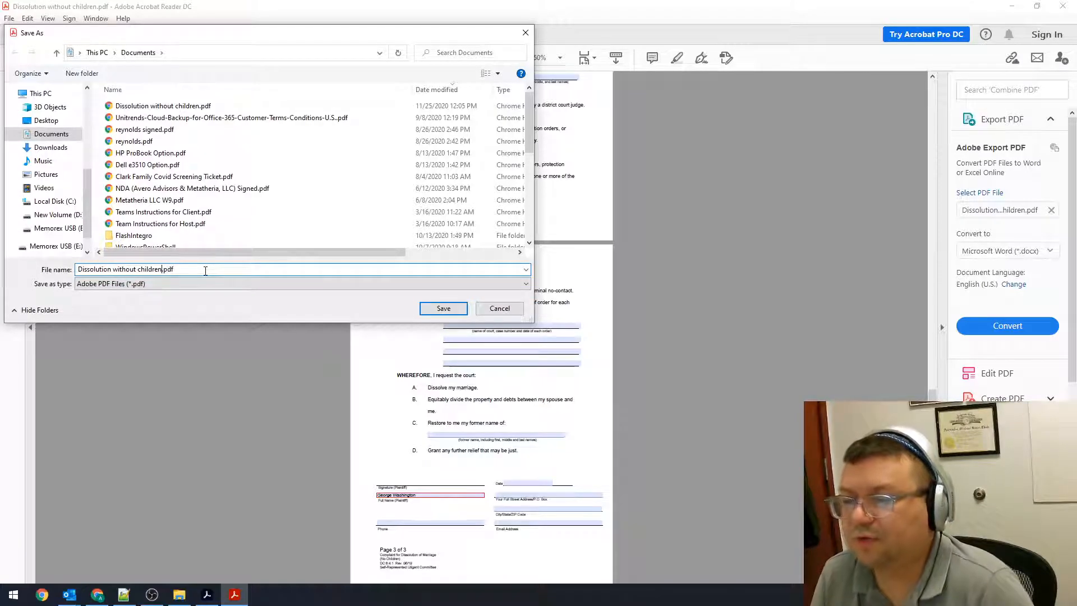
text(with responses)
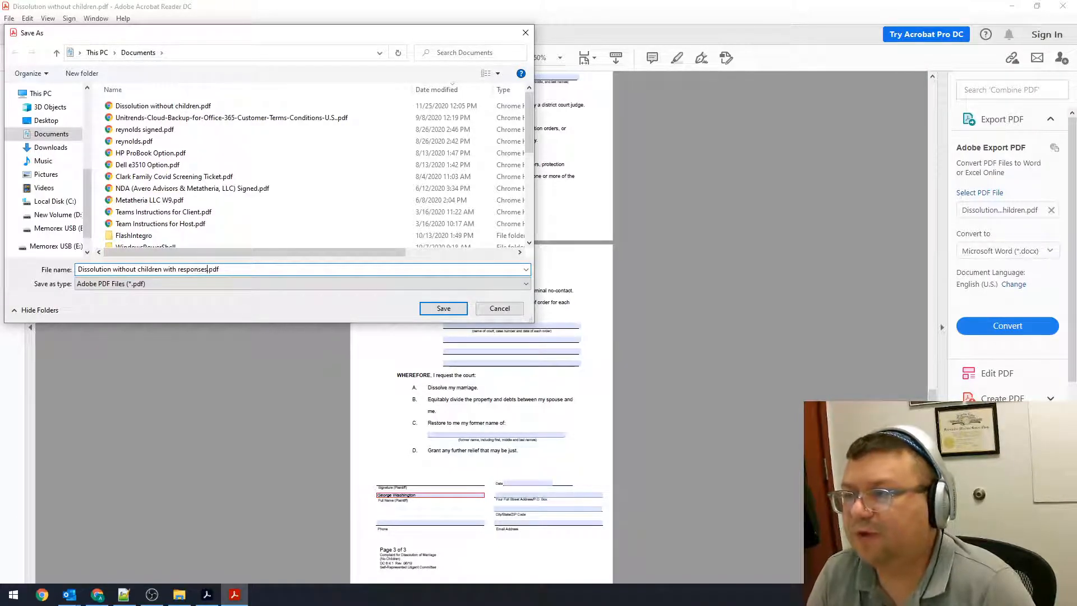
click(441, 309)
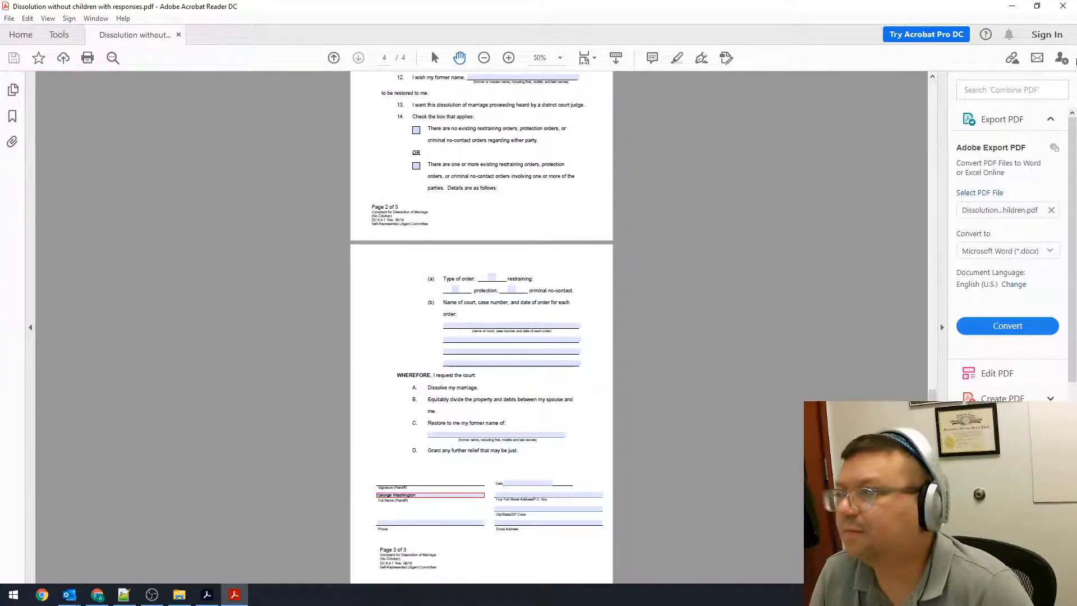
click(1065, 5)
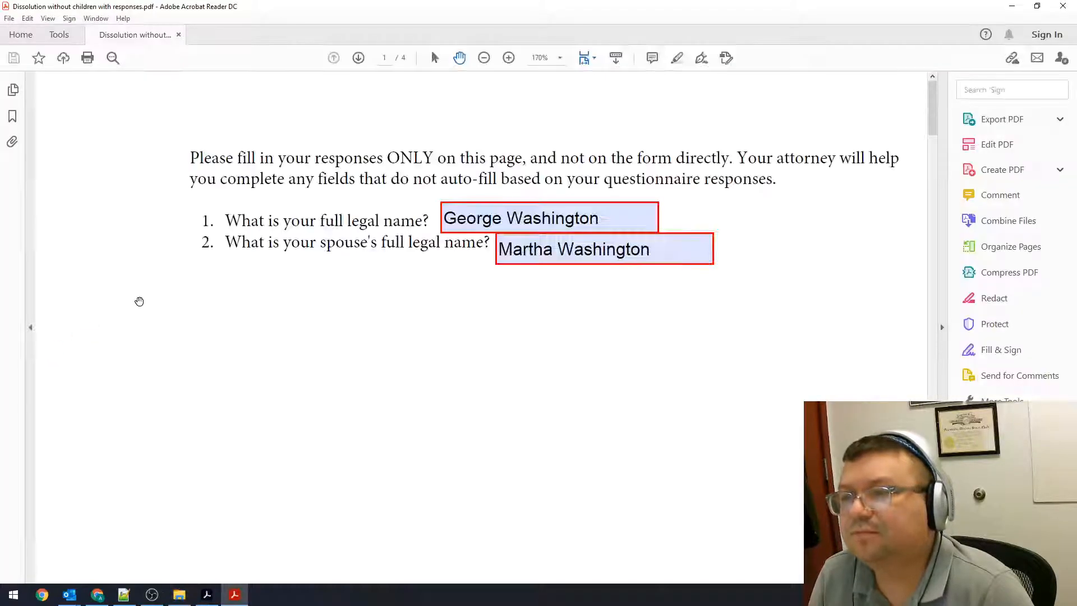
- Review the reopened responses copy, comparing the questionnaire answers with the name fields on the complaint's first page
scroll(589, 357, down, 5)
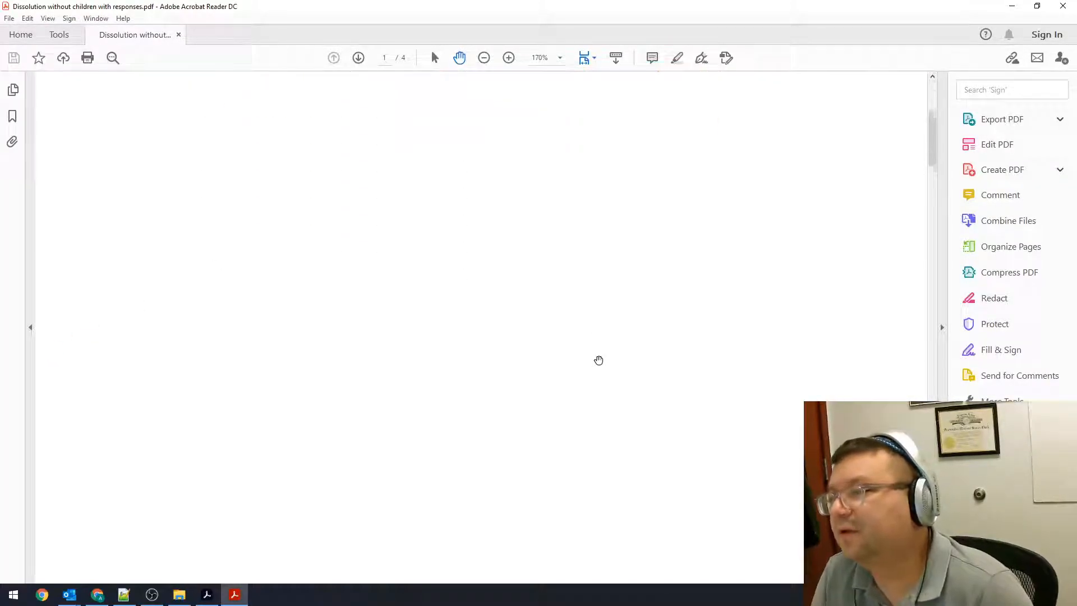
scroll(598, 360, up, 5)
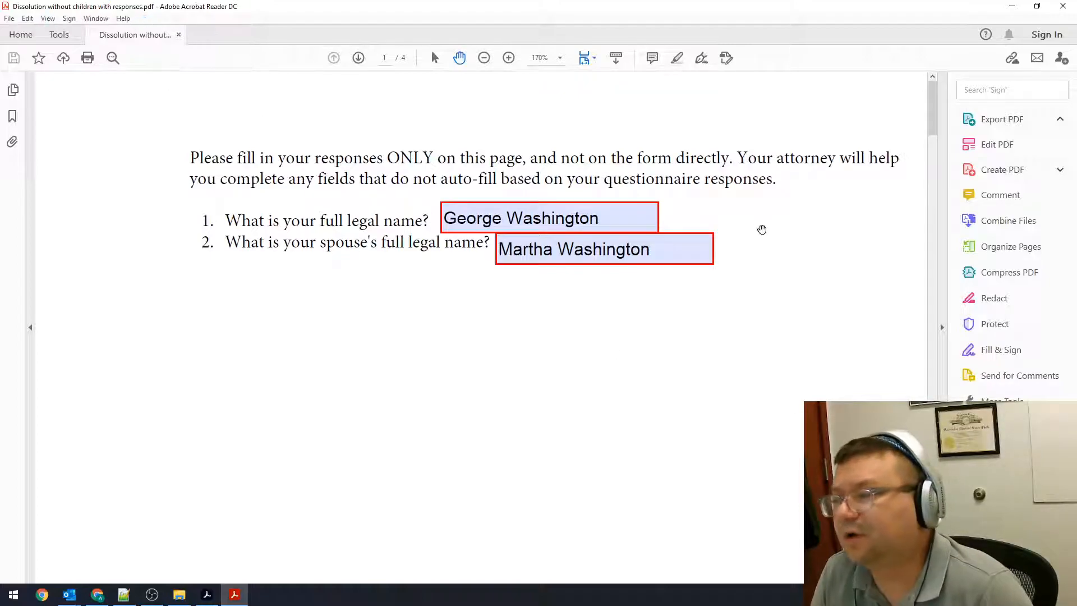
drag(934, 97, 935, 240)
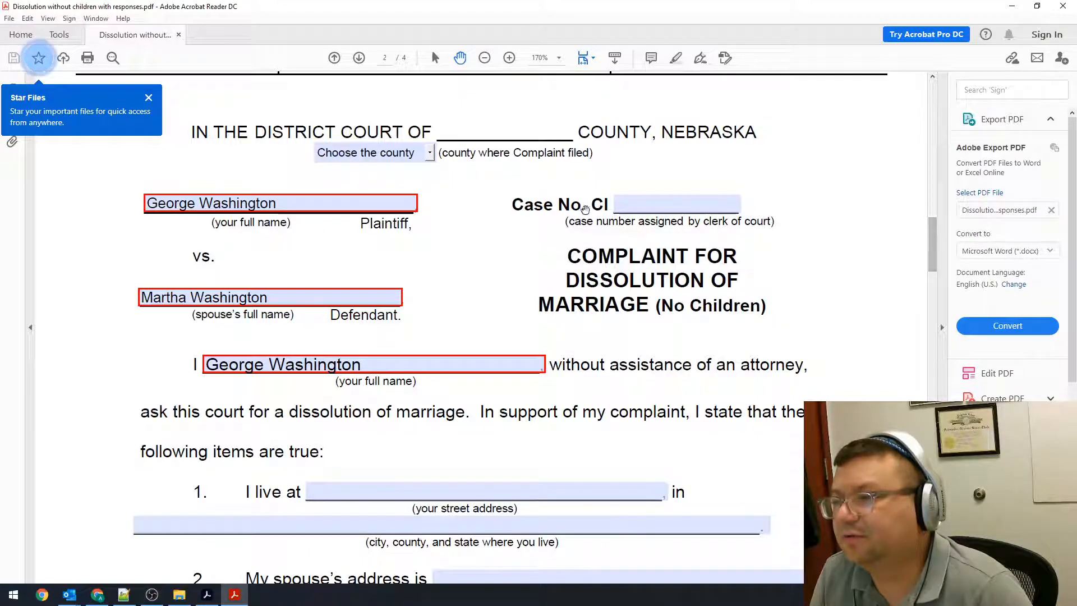
drag(930, 247, 935, 112)
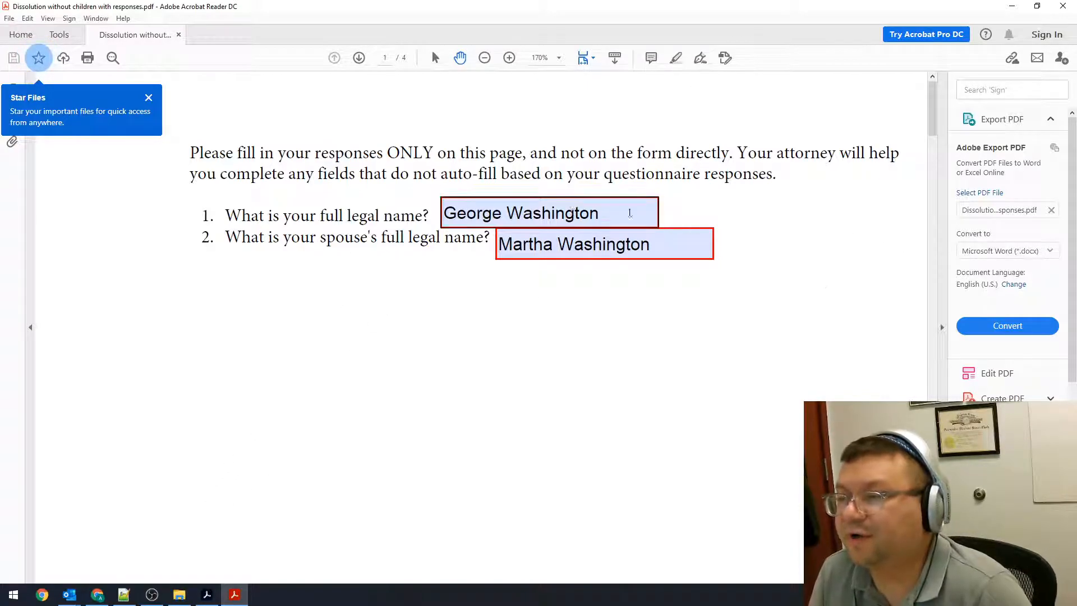
- Examine the complaint's blank address and former-name fields and the restraining-order checkboxes in item 14, alongside the questionnaire page
scroll(535, 291, down, 15)
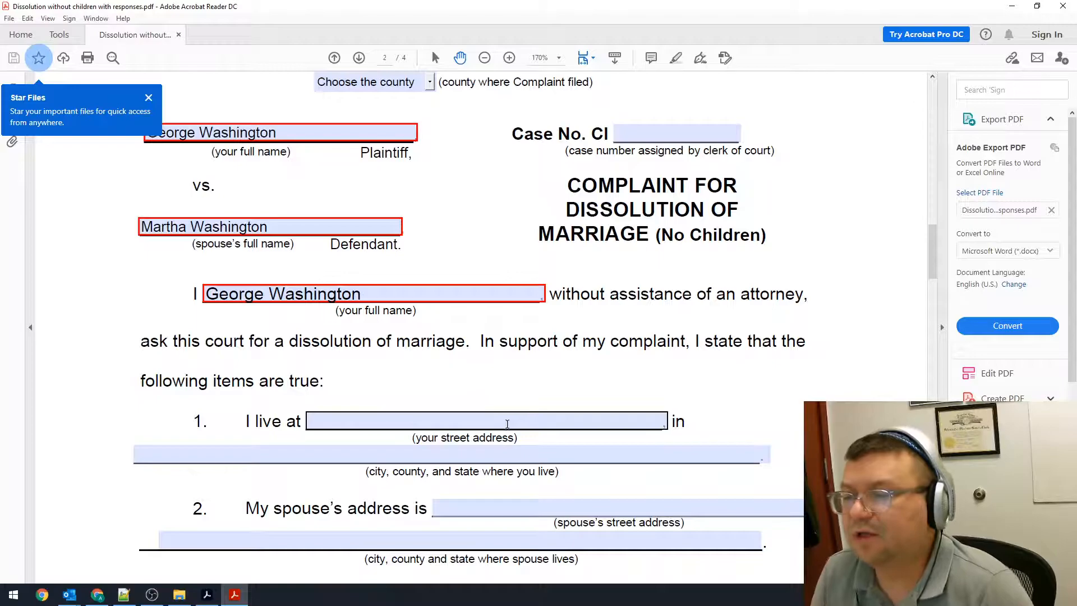
scroll(453, 451, down, 15)
scroll(451, 449, down, 10)
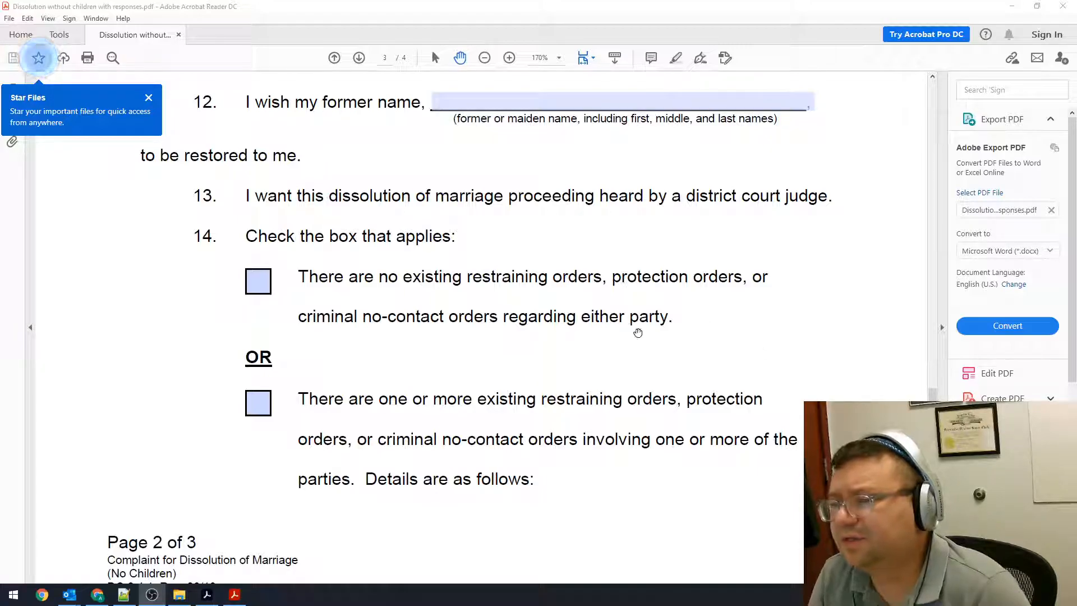
scroll(469, 409, up, 10)
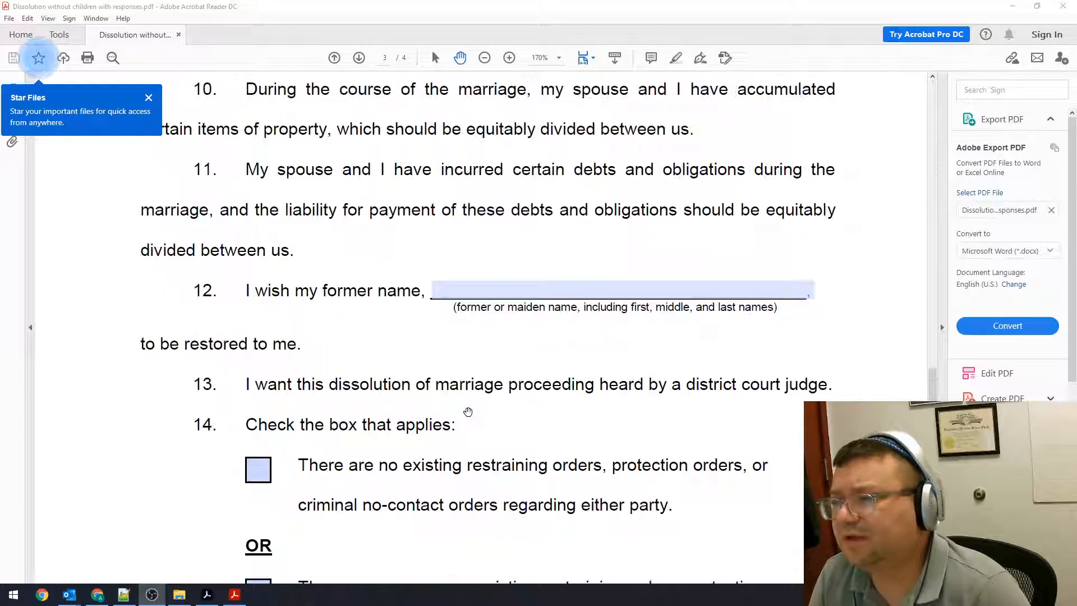
scroll(469, 411, up, 20)
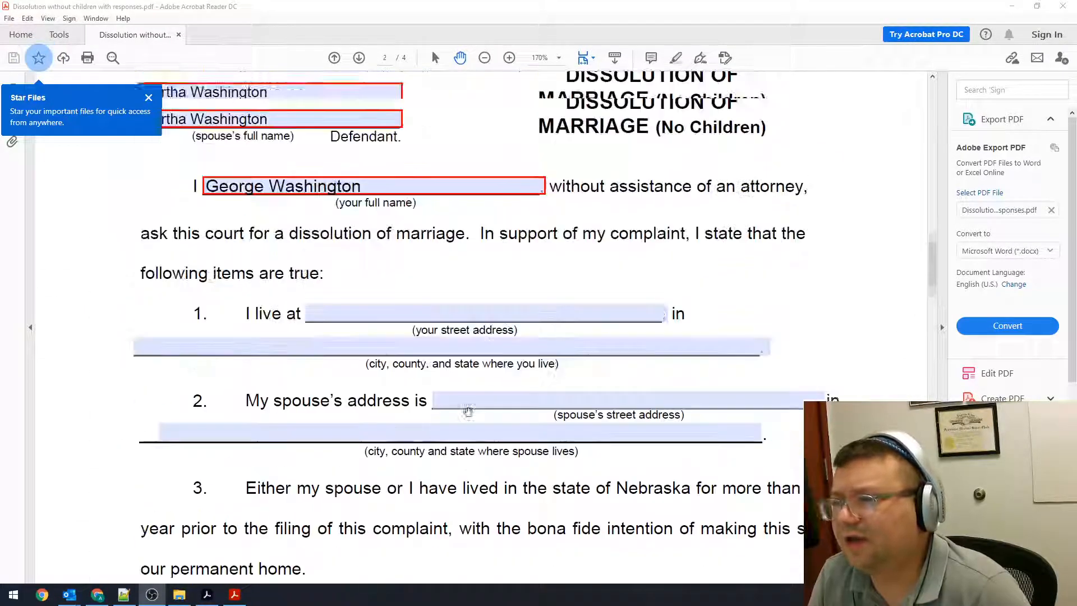
scroll(468, 412, up, 20)
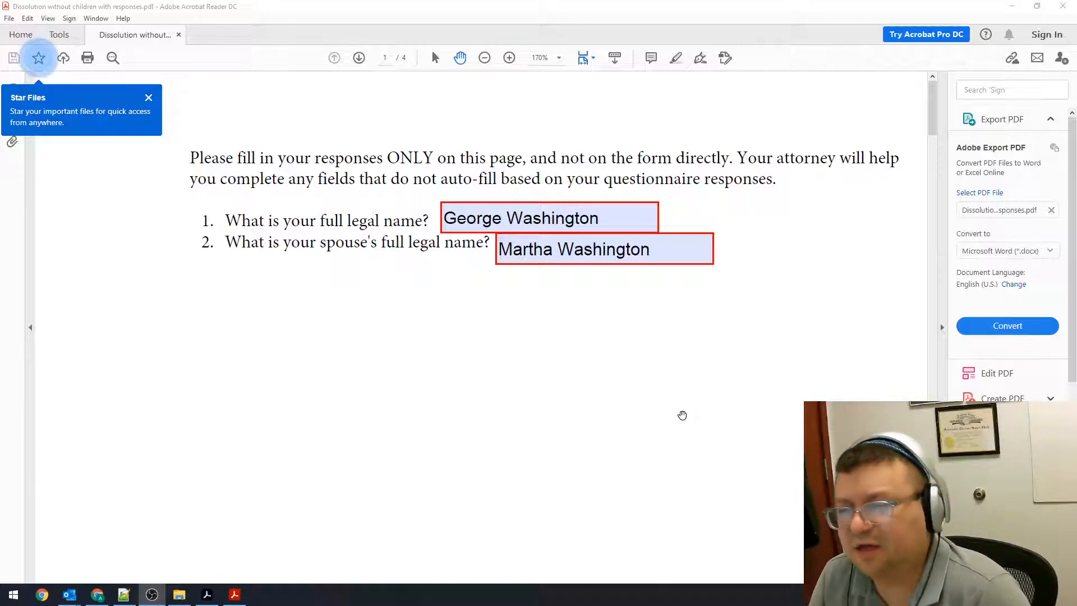
scroll(523, 372, down, 10)
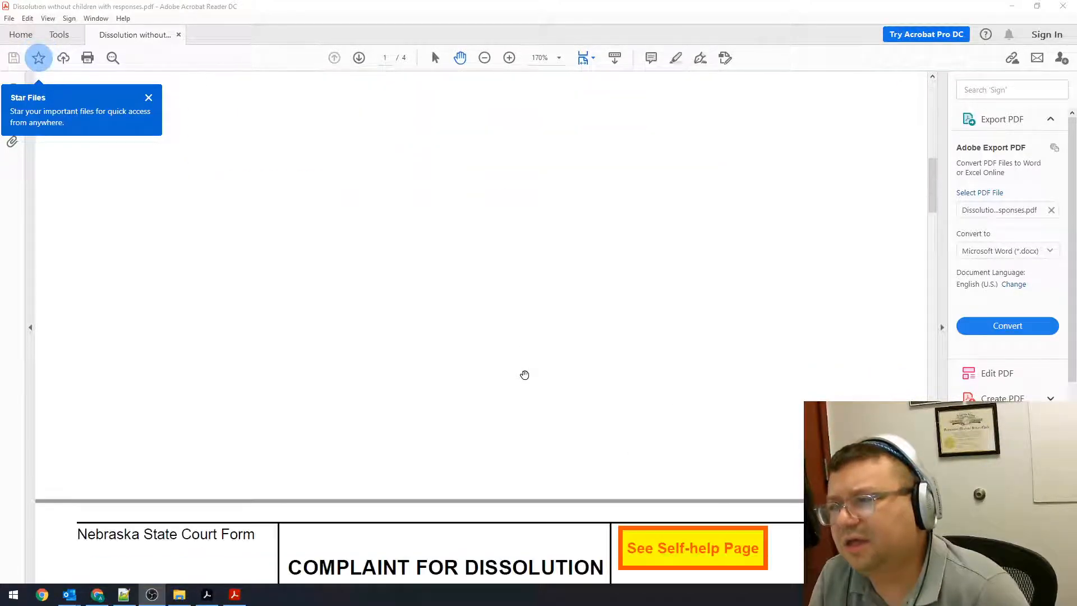
scroll(525, 375, down, 15)
scroll(524, 378, down, 15)
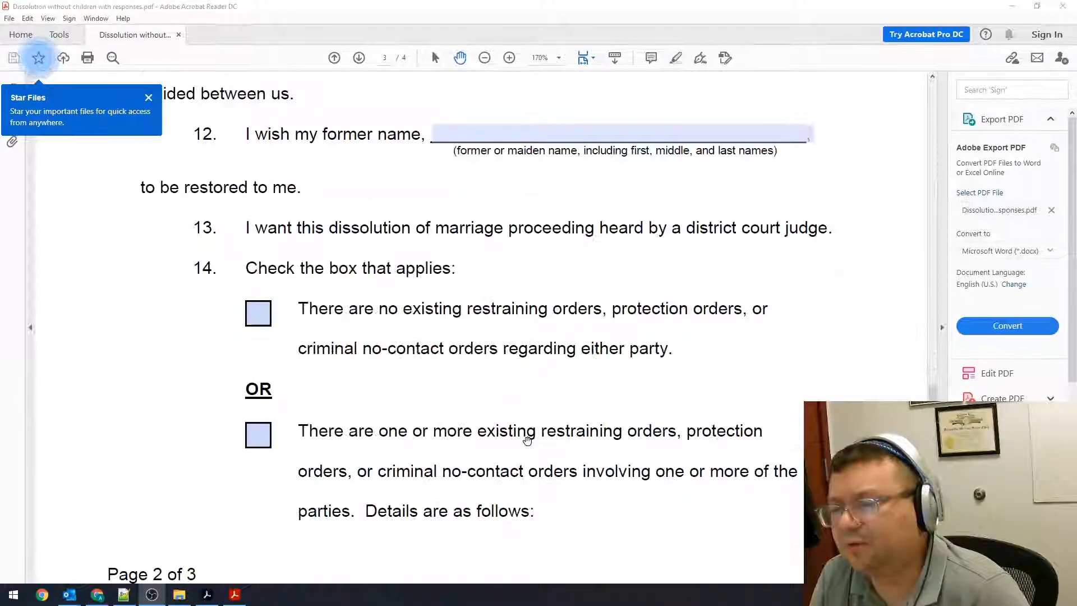
scroll(527, 440, down, 3)
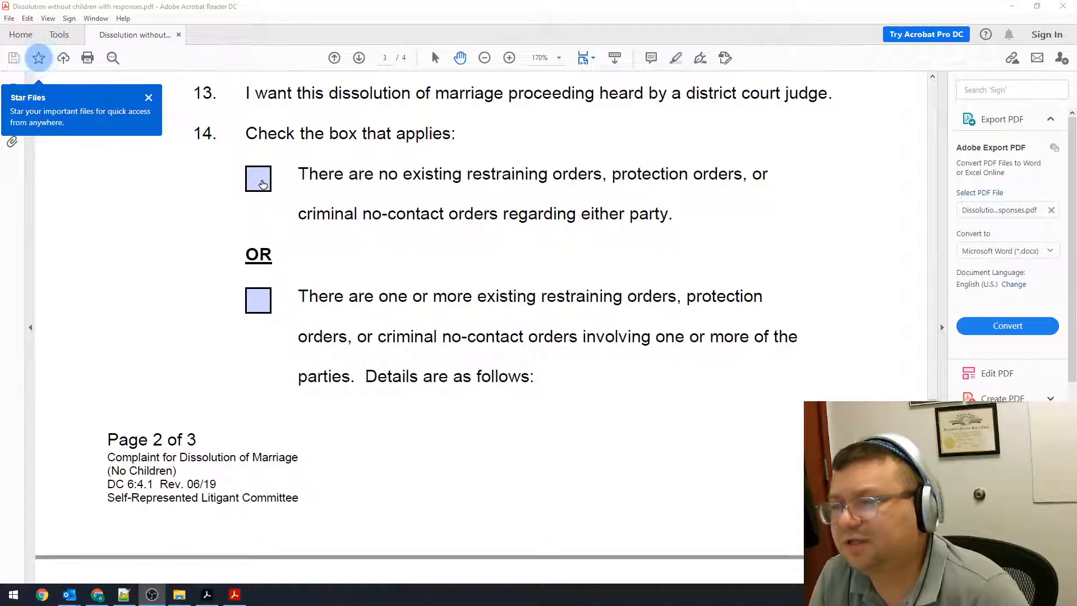
drag(932, 415, 942, 93)
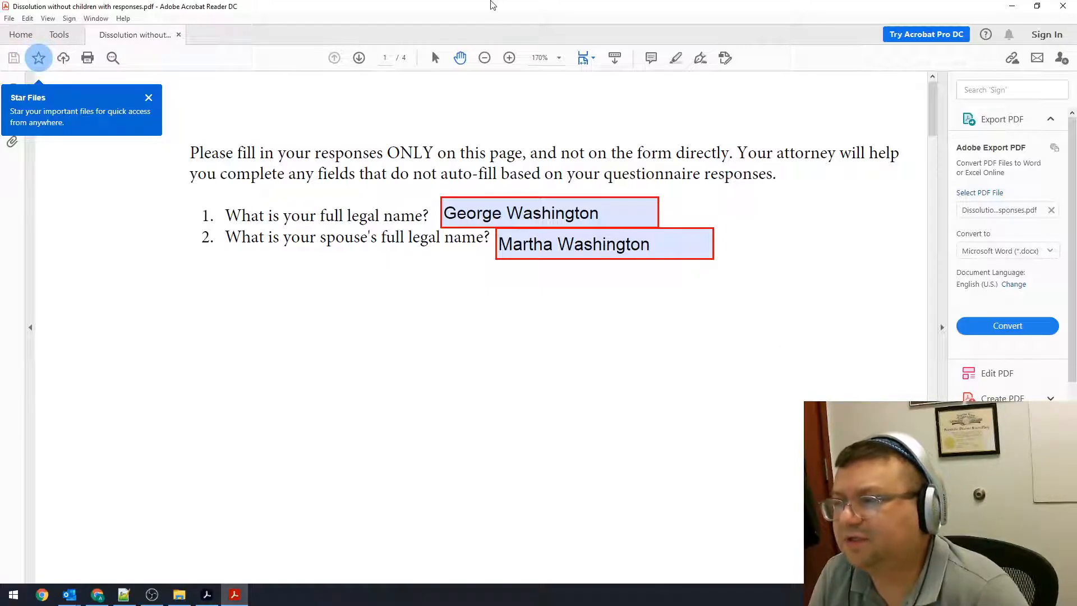
- Dismiss the Star Files tip and go over the questionnaire page and the complaint's caption once more
click(148, 97)
scroll(558, 268, down, 3)
scroll(557, 253, down, 3)
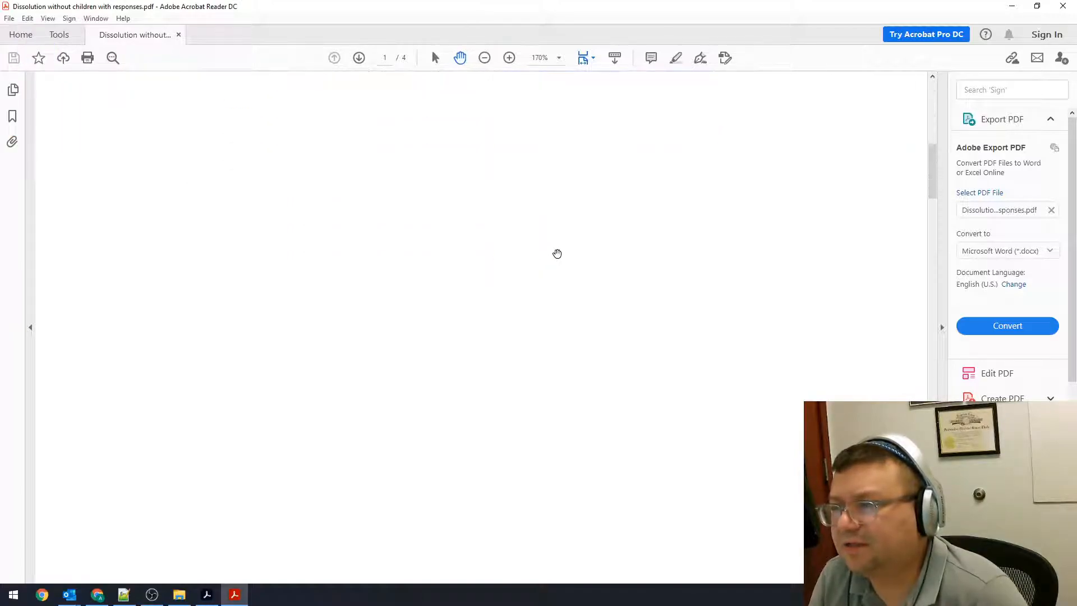
scroll(558, 252, up, 5)
scroll(558, 277, up, 2)
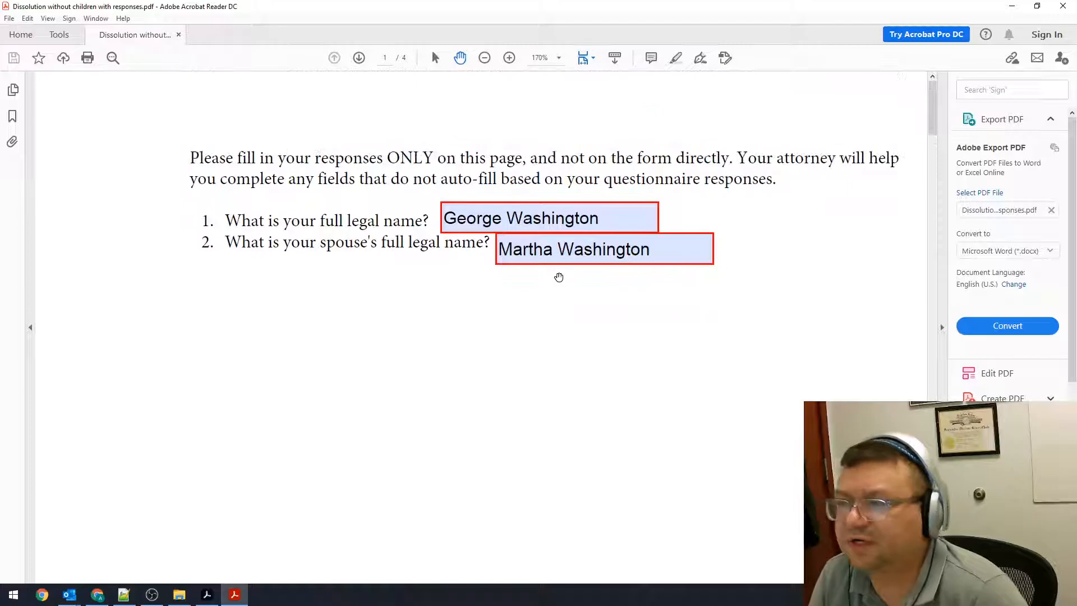
scroll(540, 309, down, 4)
scroll(539, 309, down, 5)
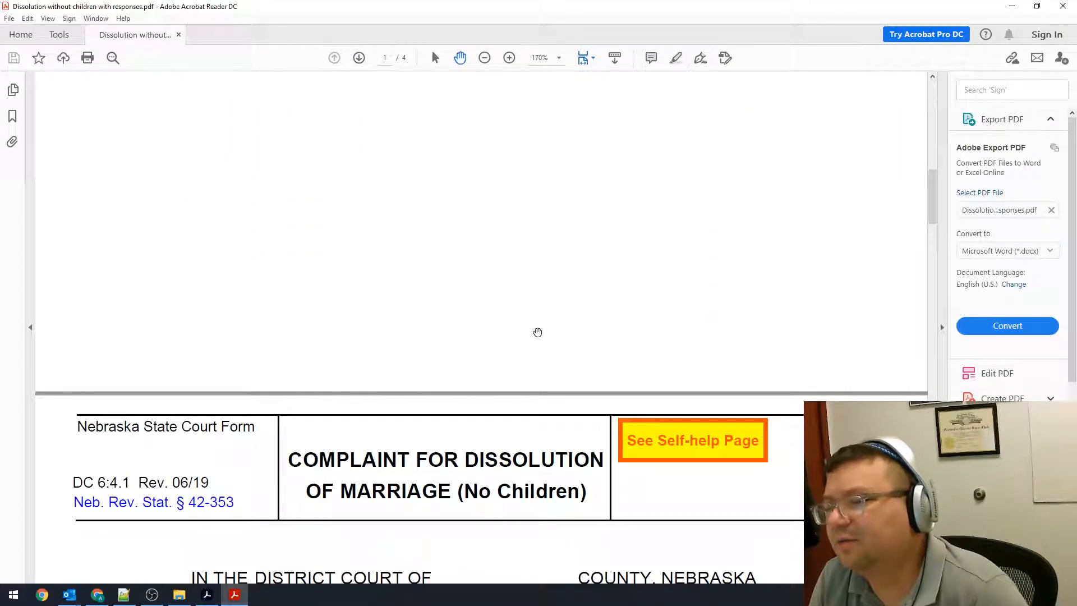
scroll(537, 332, down, 6)
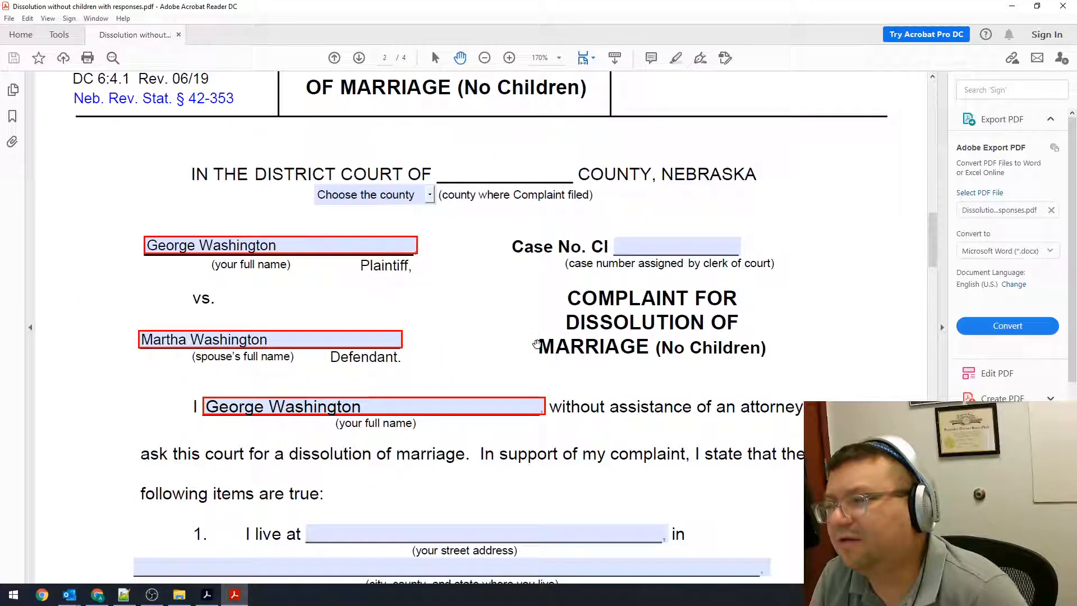
- Set up a print job for the responses PDF limited to pages 2-4, leaving out the questionnaire page
click(9, 18)
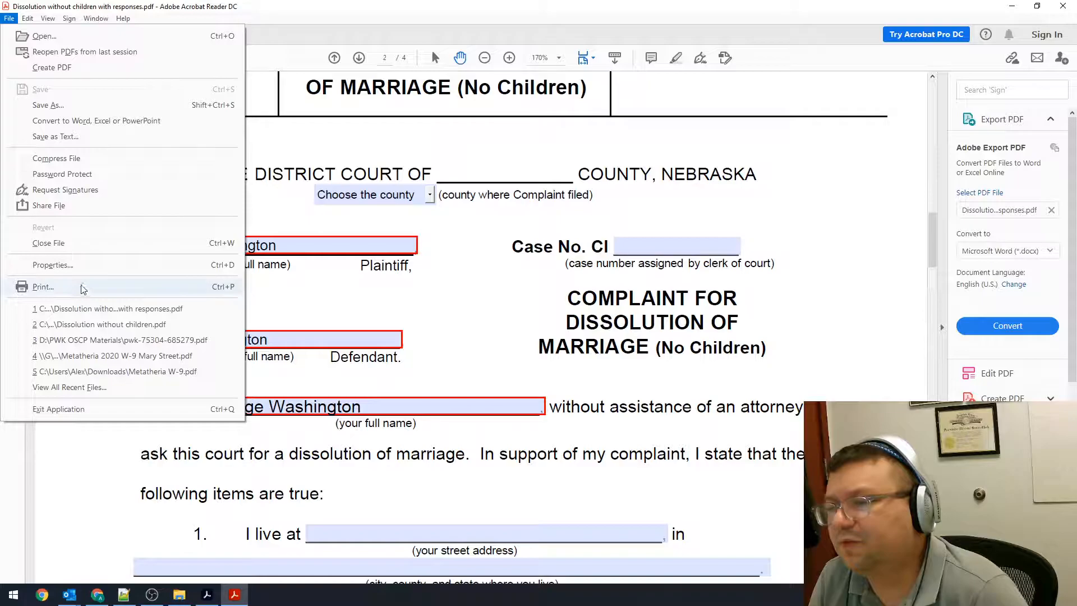
click(174, 378)
key(ctrl+p)
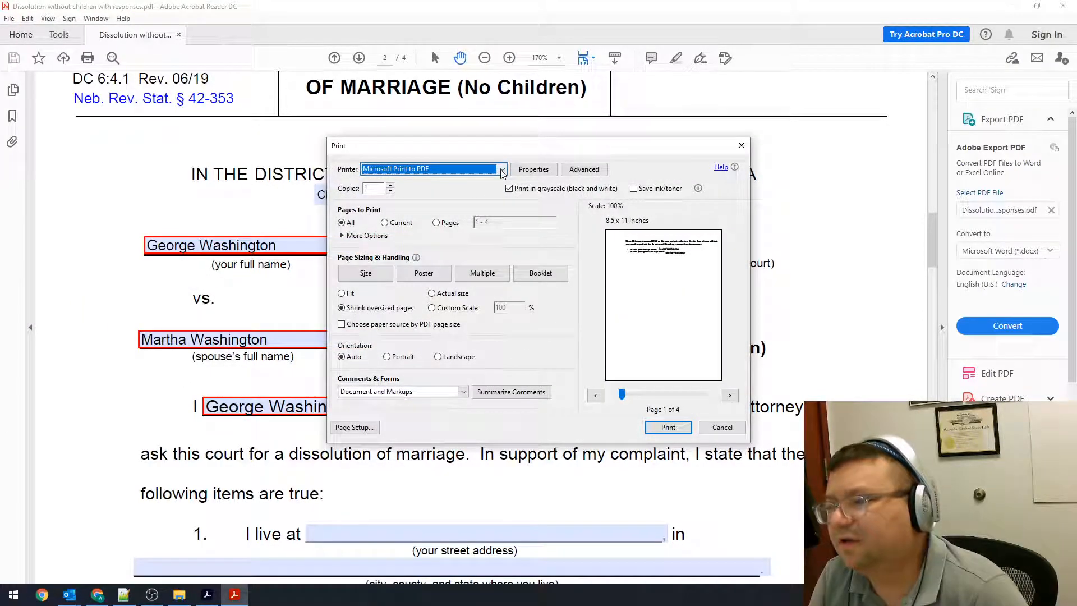
click(436, 222)
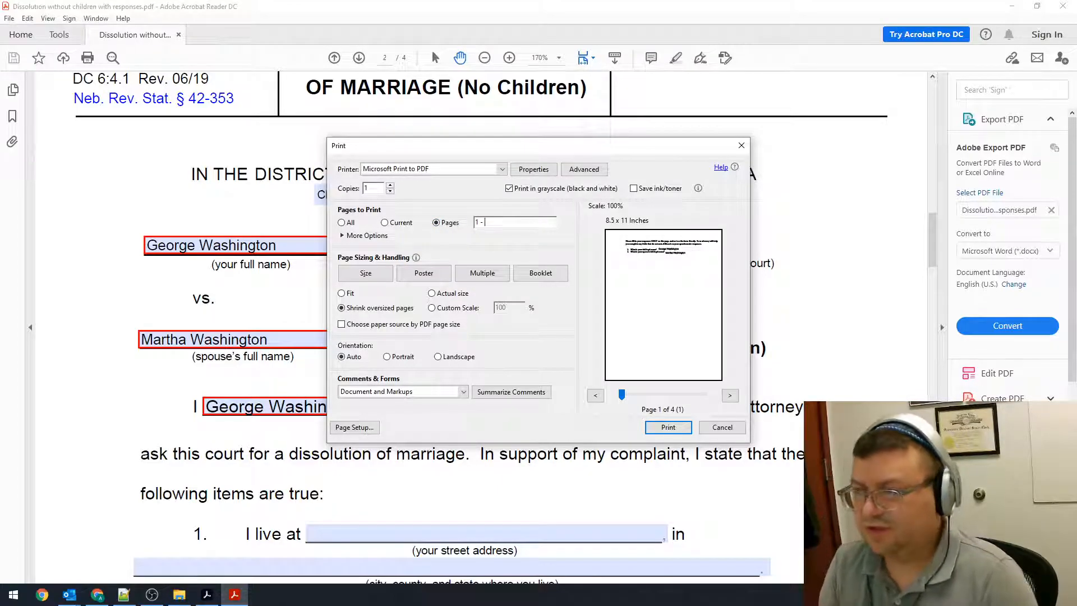
key(BackSpace)
key(BackSpace)
key(BackSpace)
key(BackSpace)
text(2-3)
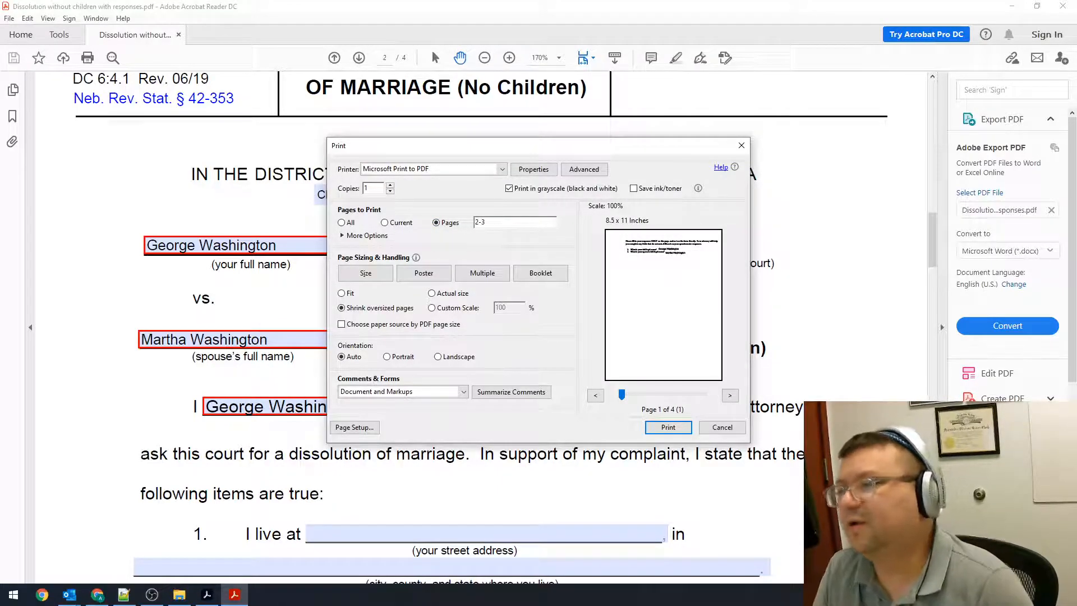
key(BackSpace)
text(4)
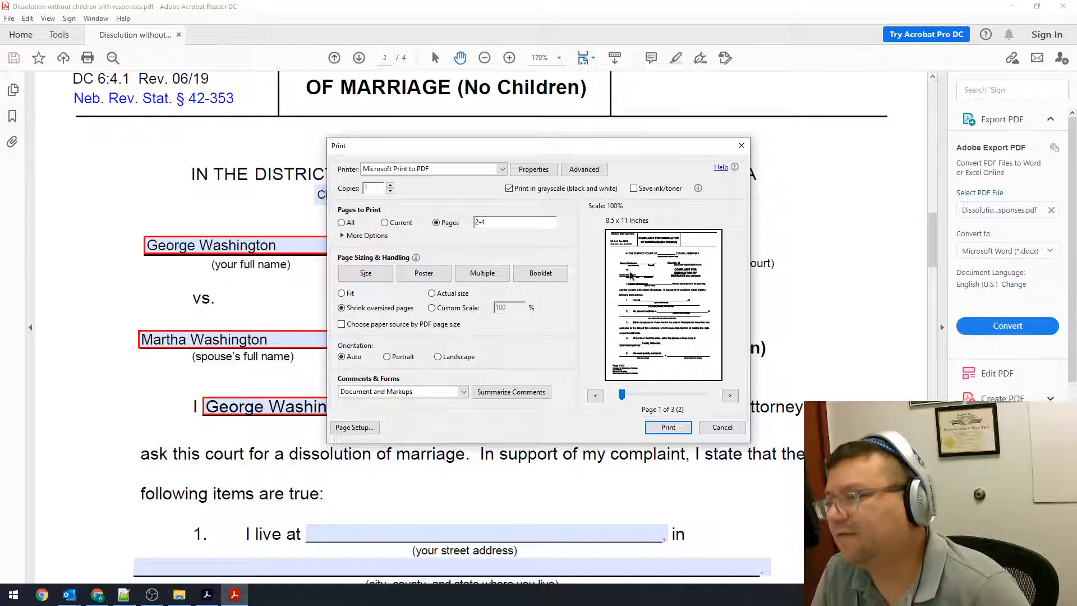
- Check the complaint pages in the print preview, and close the print setup without printing
click(730, 396)
click(595, 396)
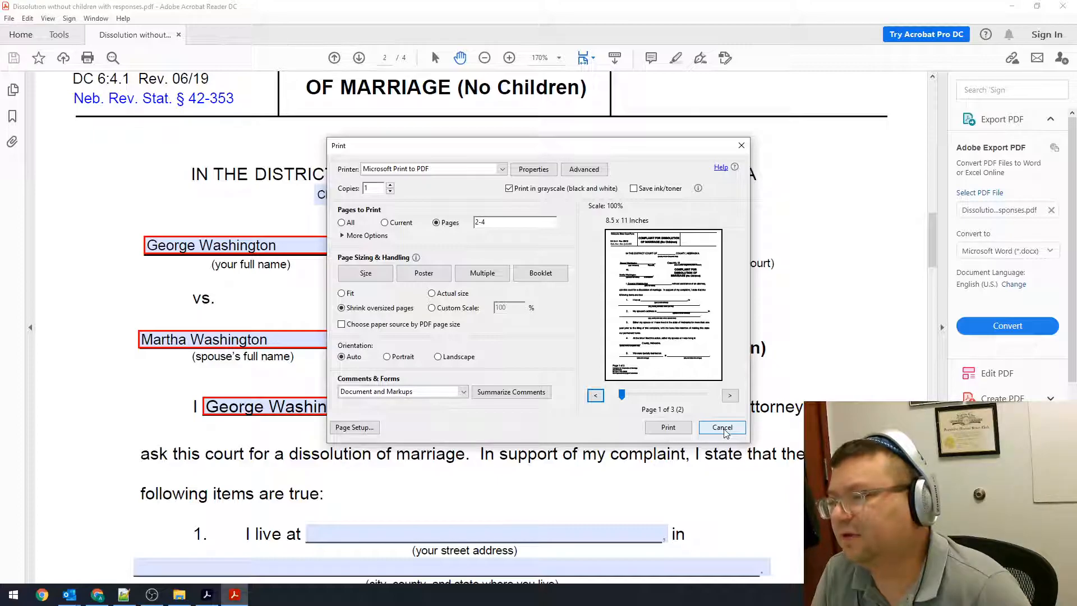
click(723, 428)
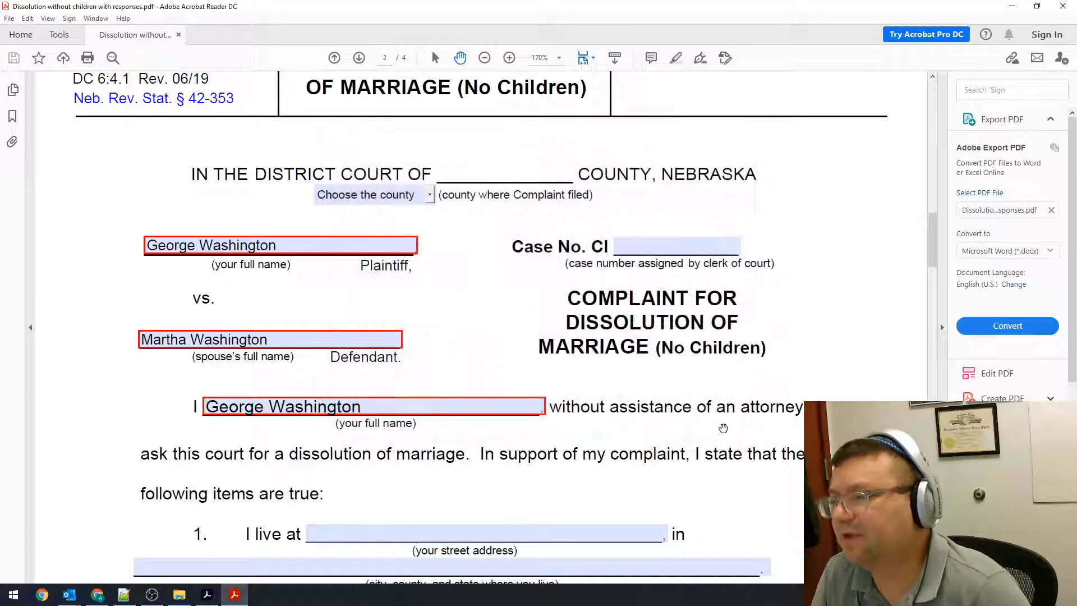